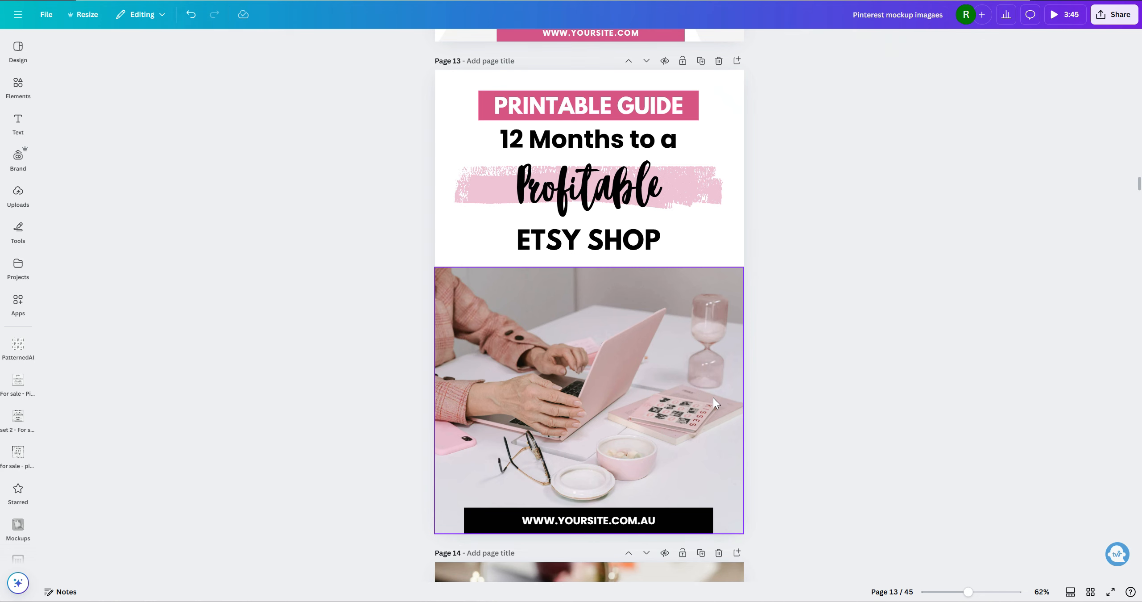
Search the elements for "styled desktop" with the blank page 15 selected, and show all matching photos.
scroll(699, 382, "down", 9)
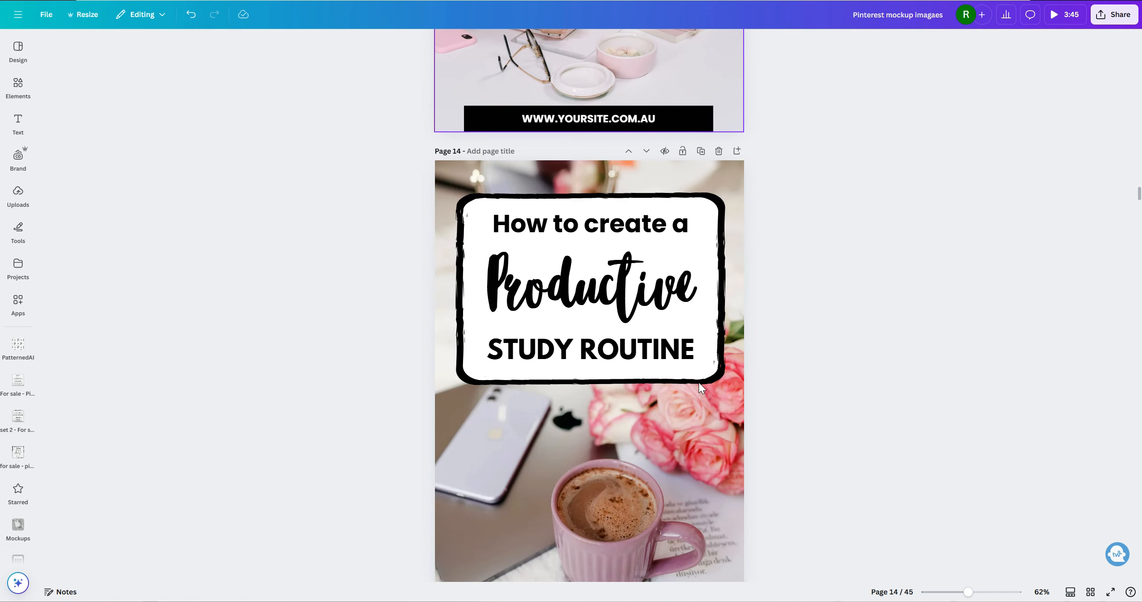
scroll(699, 382, "down", 2)
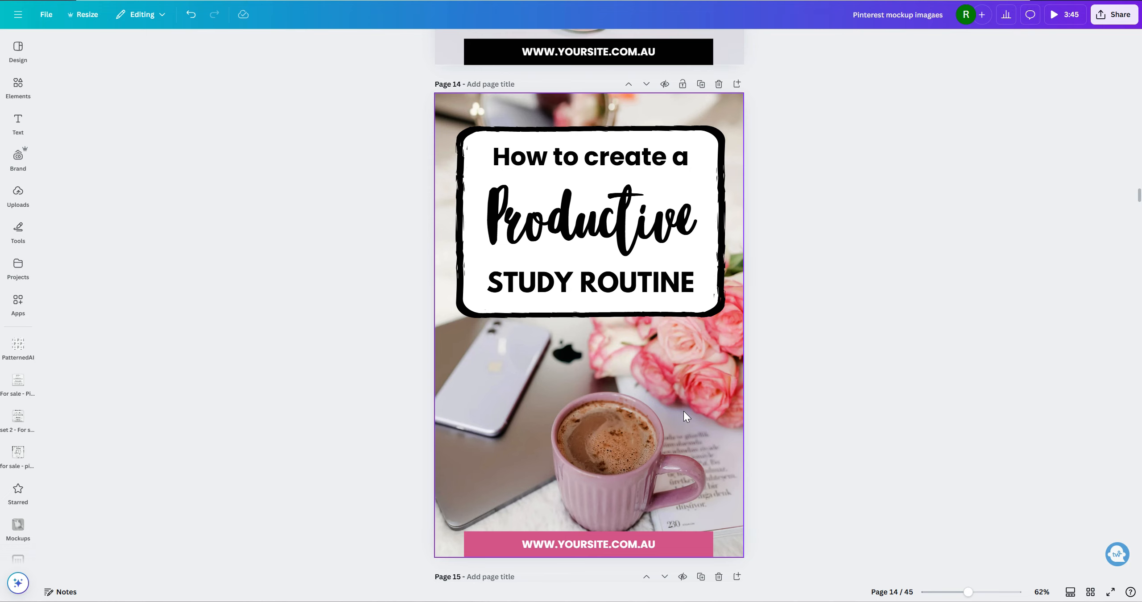
scroll(684, 411, "down", 10)
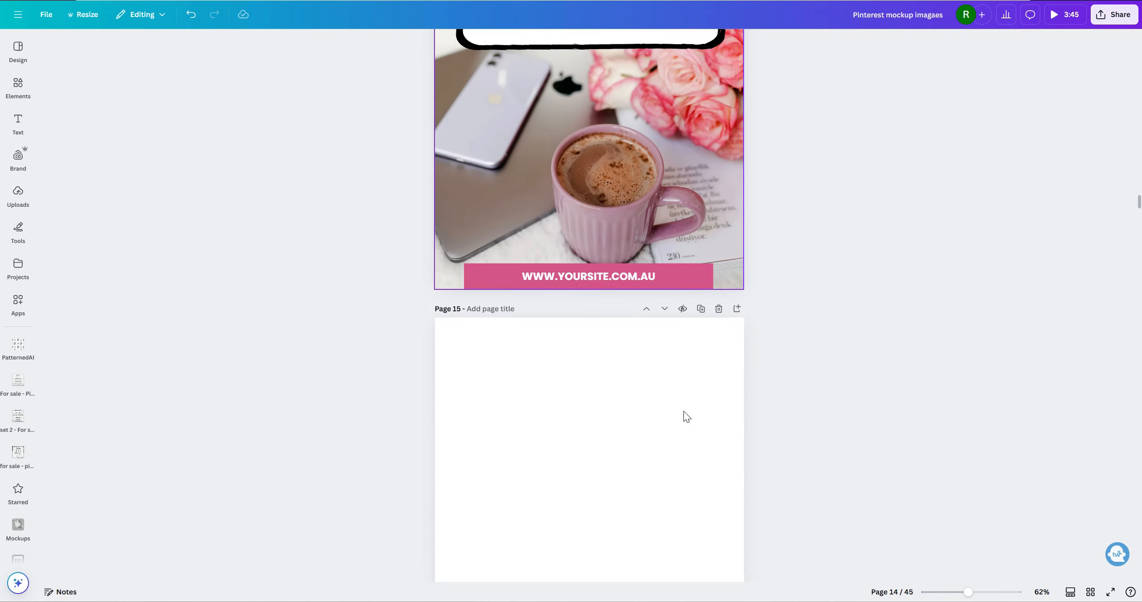
scroll(677, 398, "down", 2)
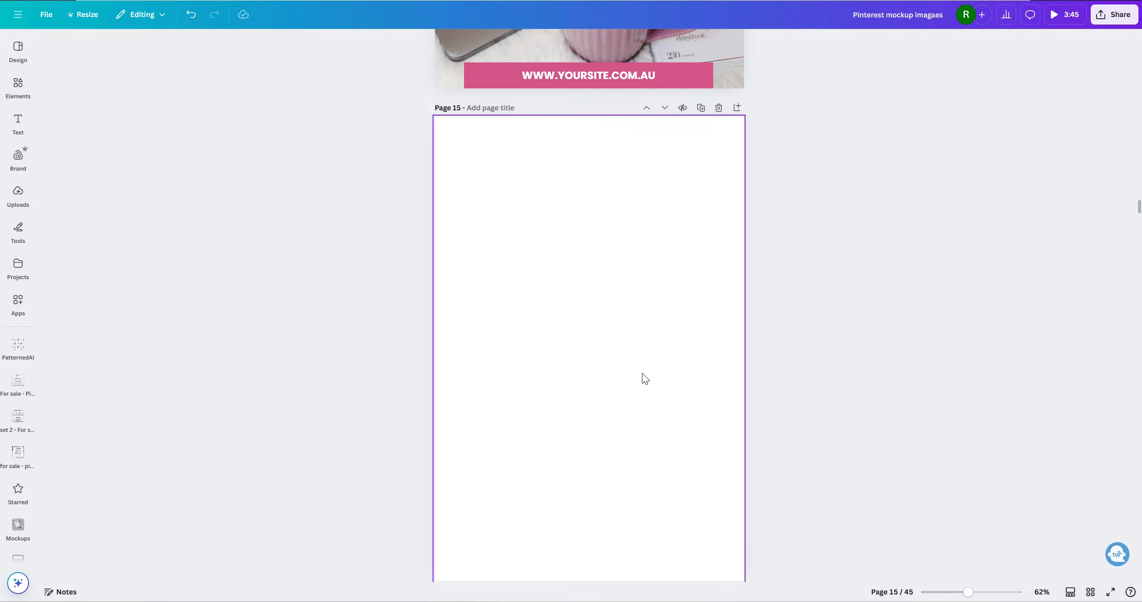
left_click(641, 341)
left_click(17, 85)
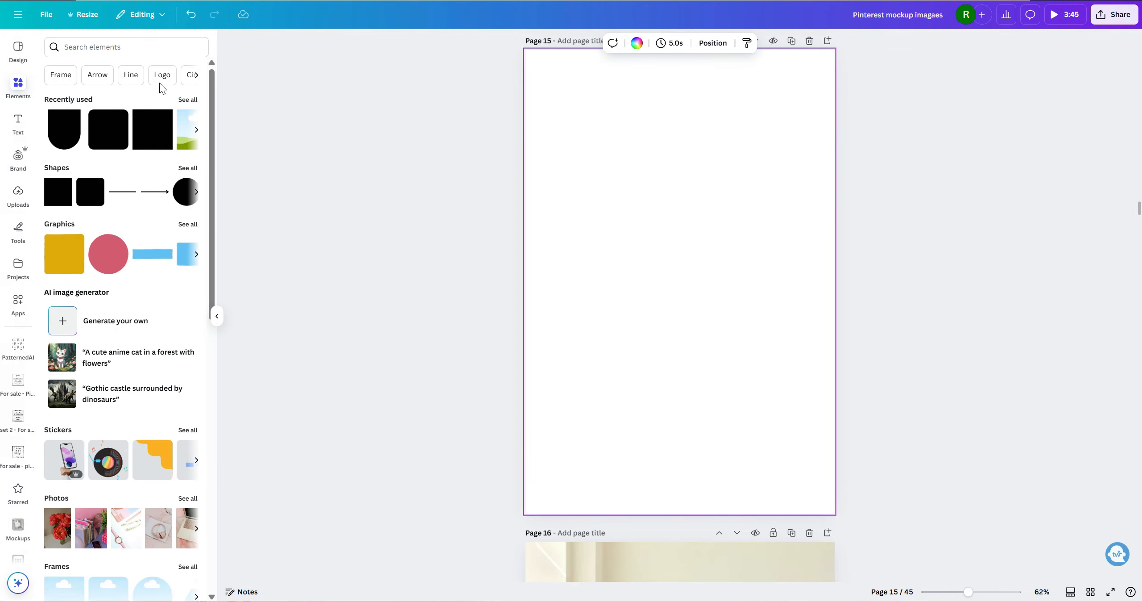
left_click(127, 46)
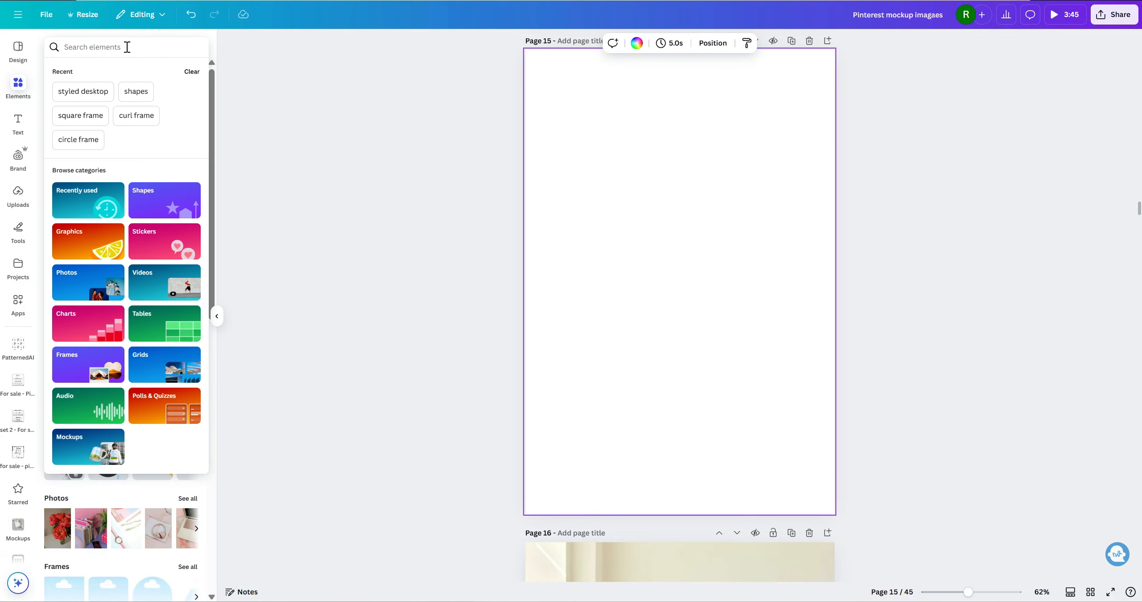
type("styled desktop")
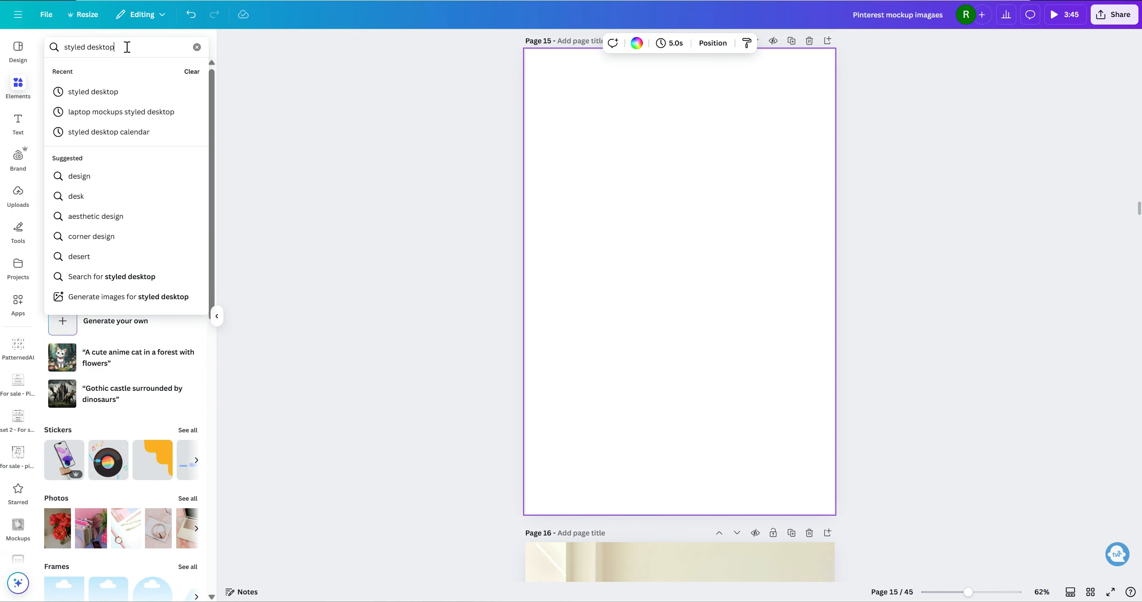
key("Return")
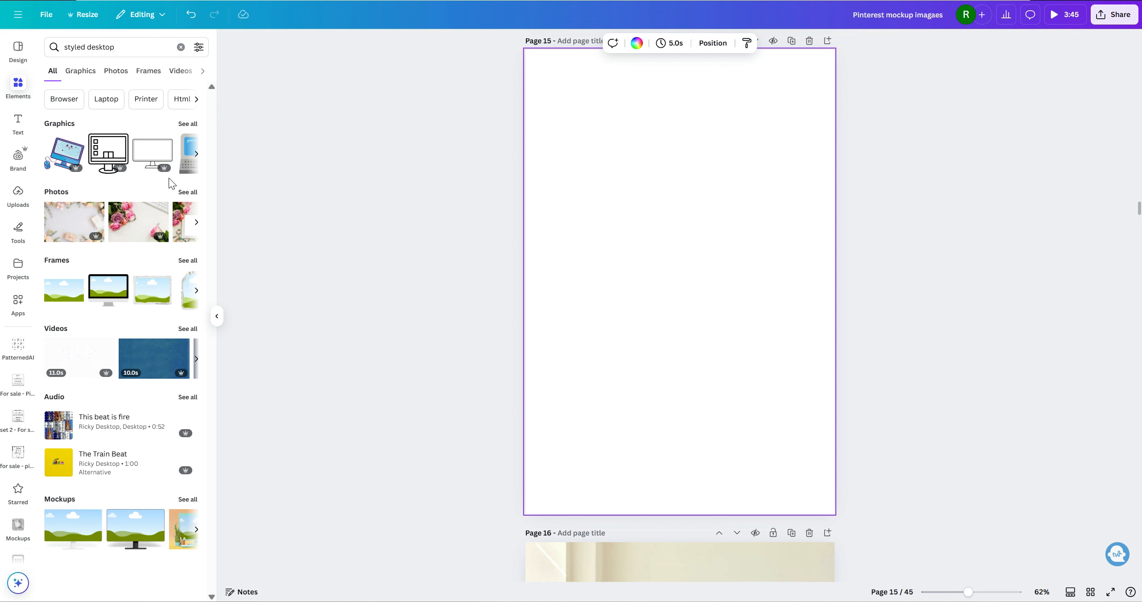
left_click(186, 193)
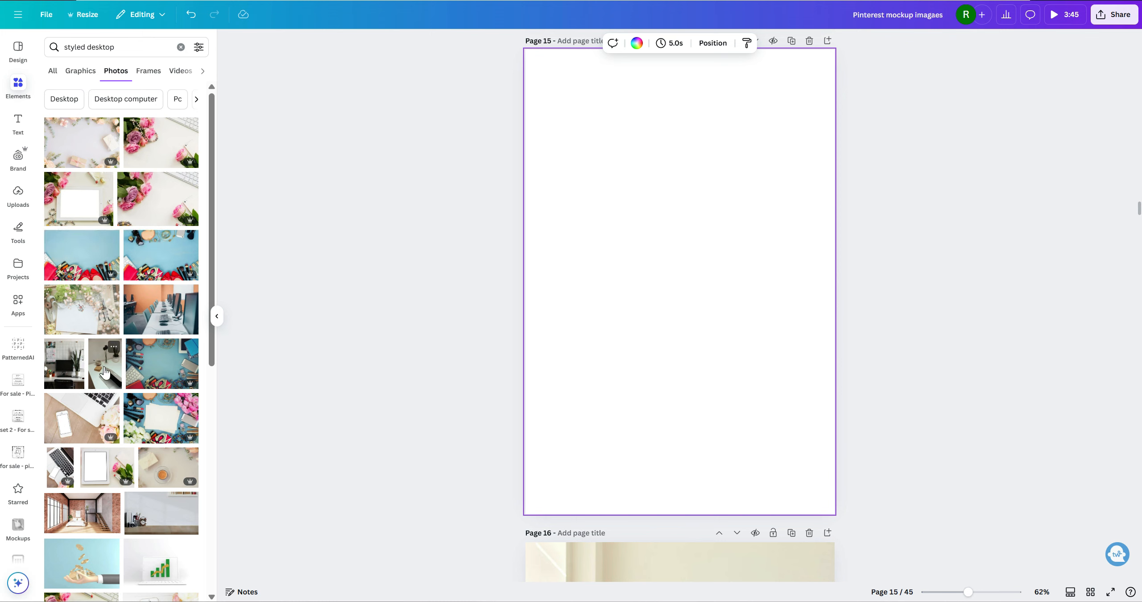
Look through the styled desktop photos for a suitable background image.
scroll(107, 356, "down", 3)
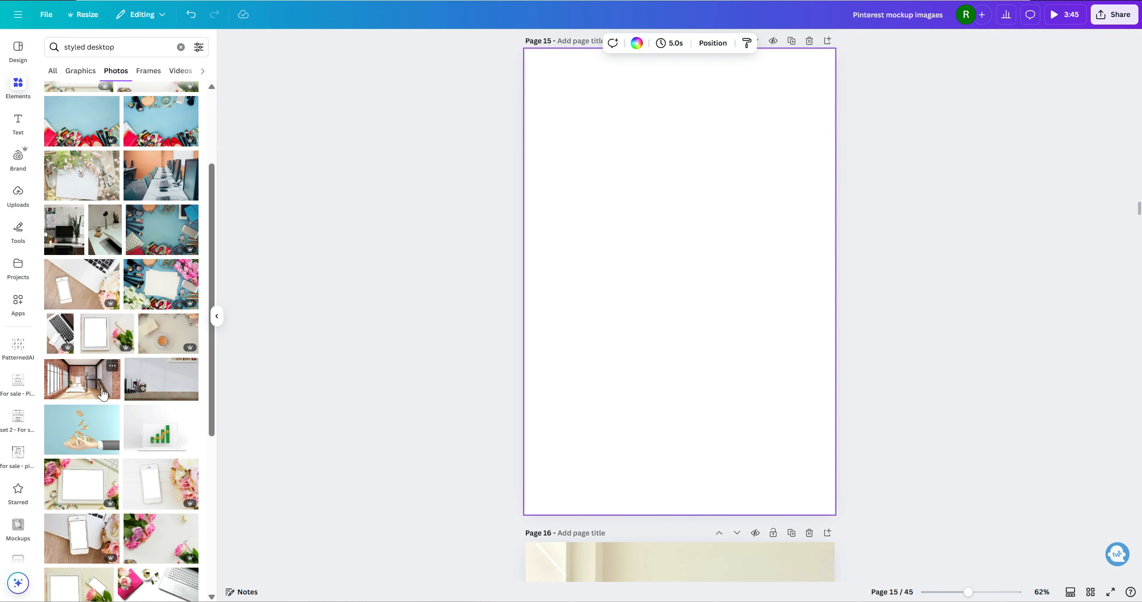
scroll(134, 384, "down", 5)
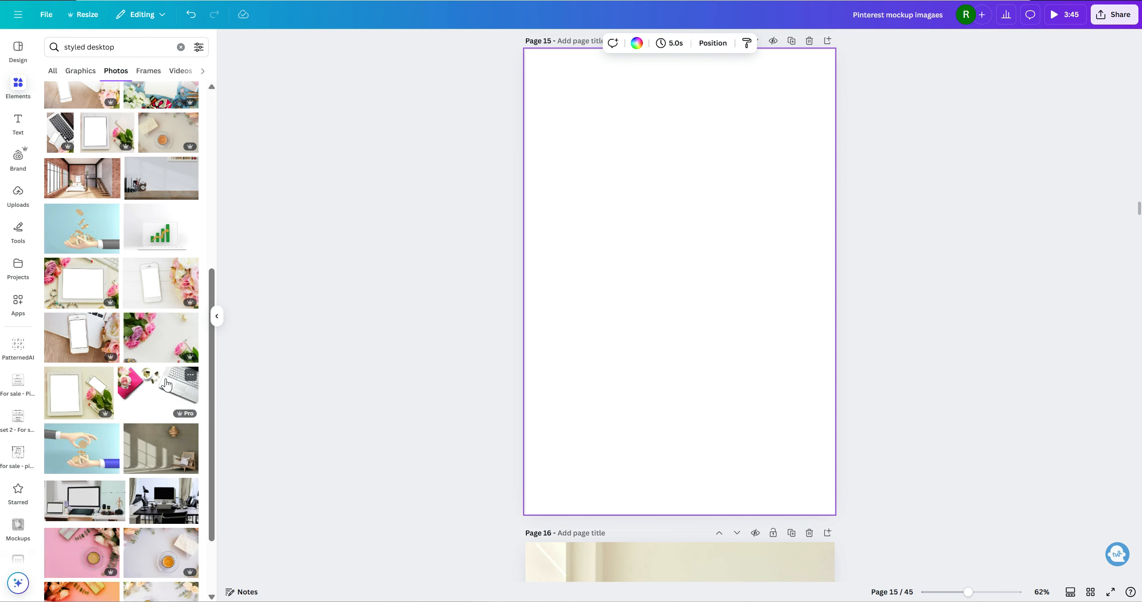
scroll(166, 384, "down", 2)
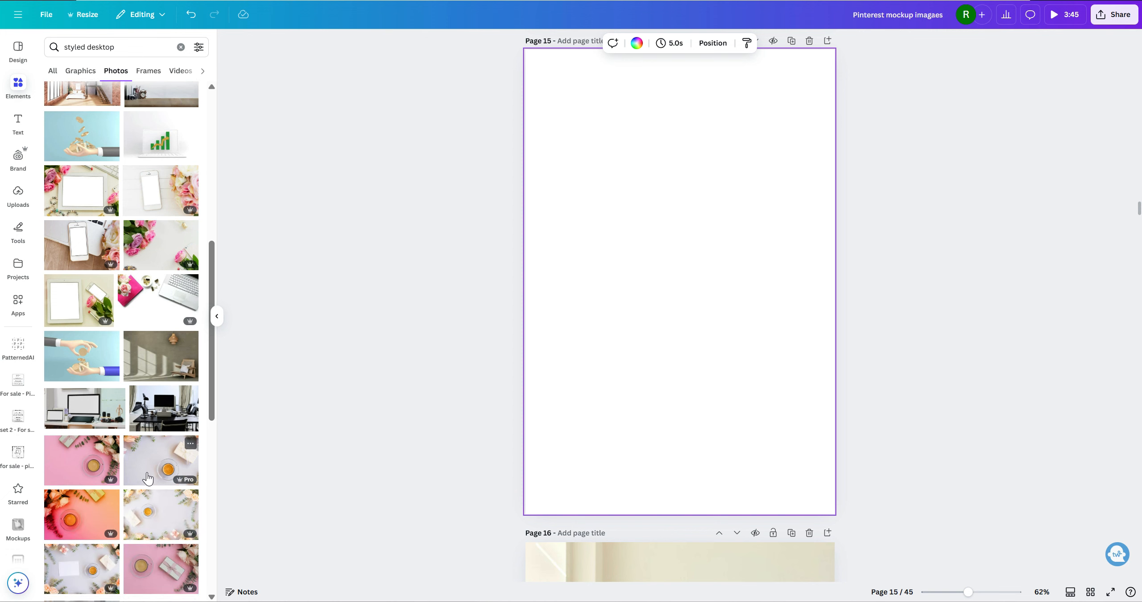
scroll(146, 479, "down", 2)
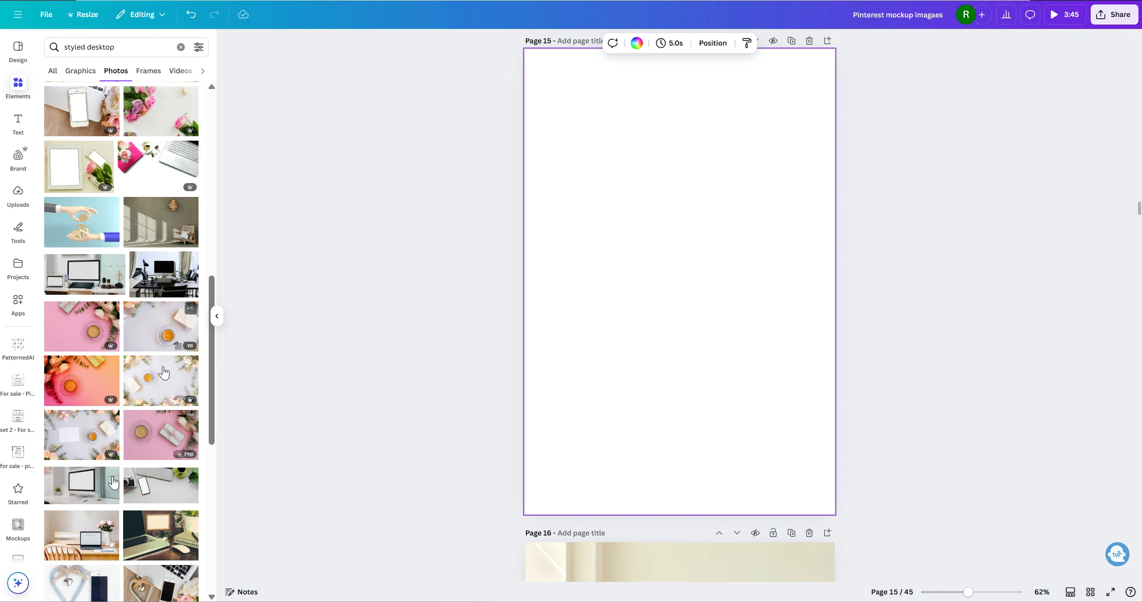
scroll(103, 308, "down", 2)
scroll(103, 308, "down", 8)
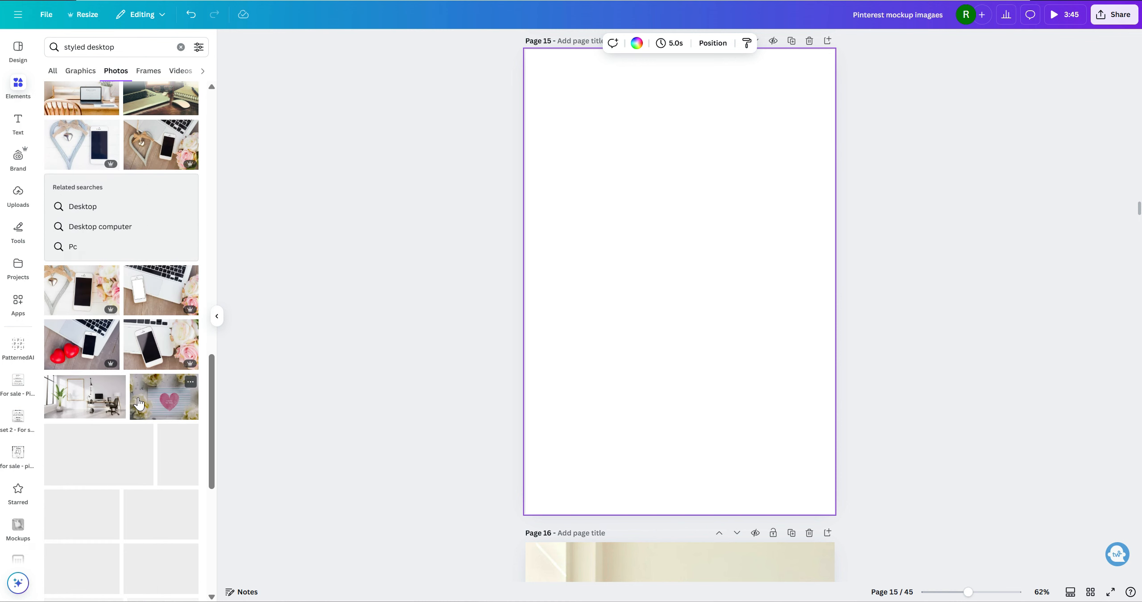
scroll(142, 413, "down", 5)
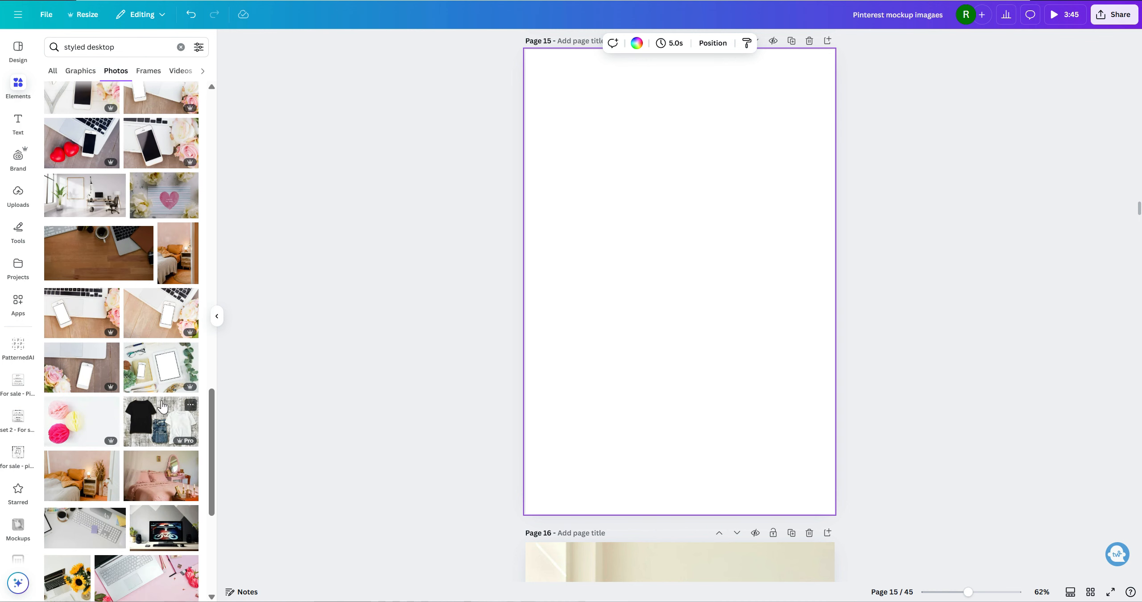
scroll(156, 384, "up", 20)
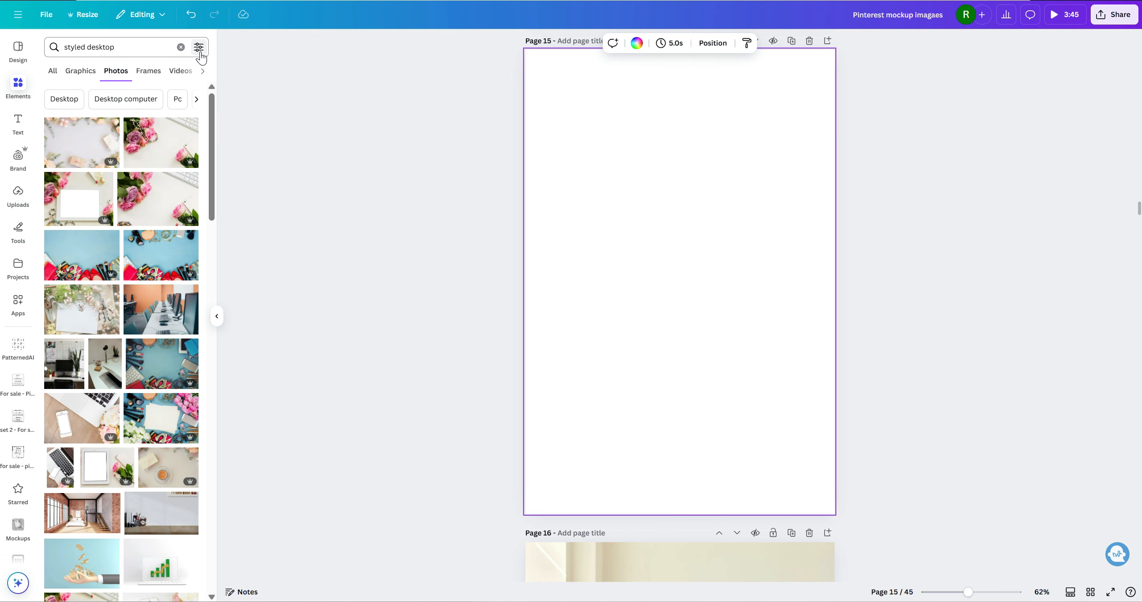
Filter the styled desktop photos by white and look through the results.
left_click(199, 48)
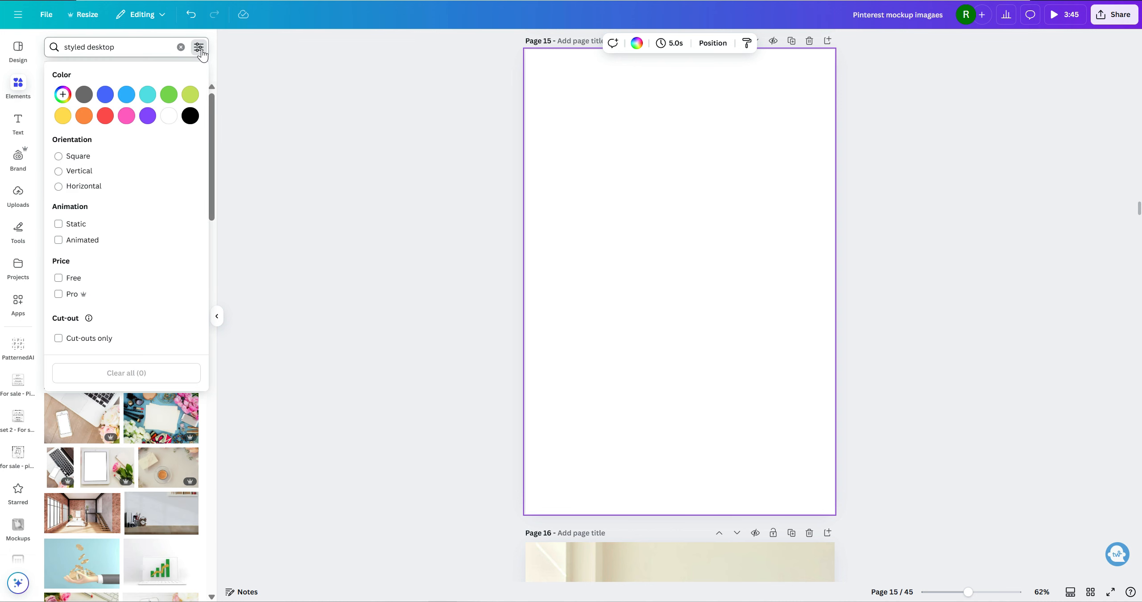
left_click(169, 116)
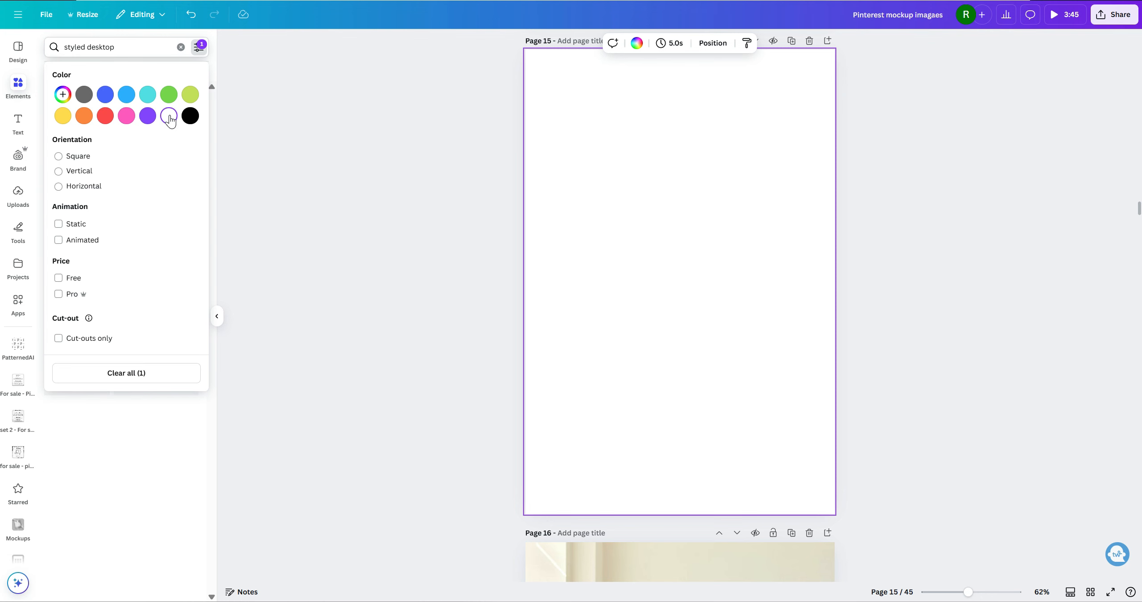
left_click(278, 203)
scroll(125, 334, "down", 2)
scroll(125, 335, "down", 10)
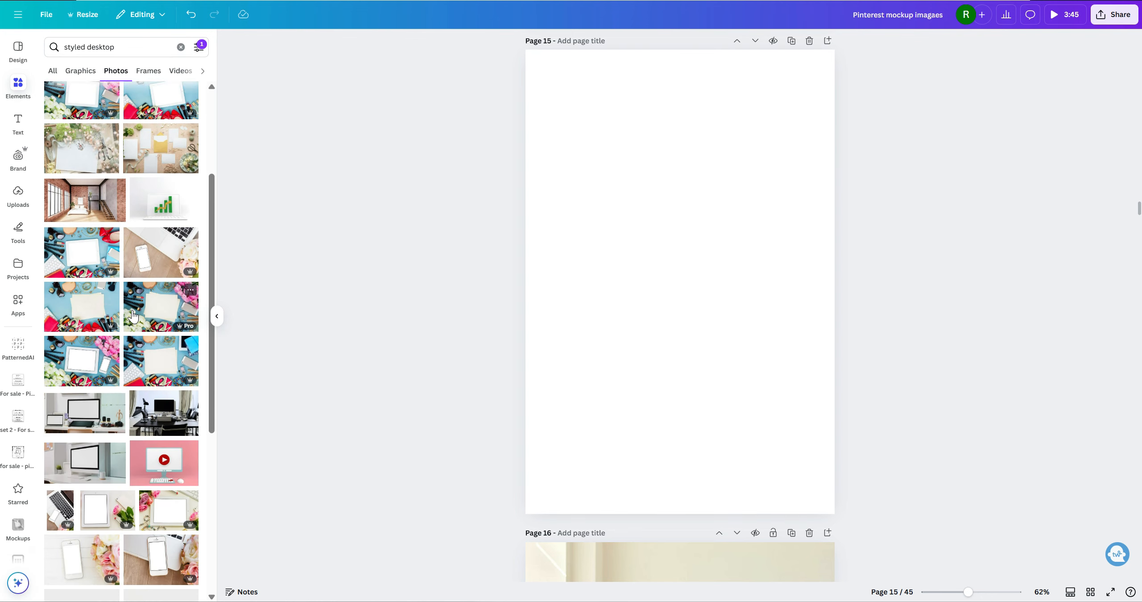
Replace the photo search term with "workspace" and look through the results.
left_click(80, 47)
double_click(80, 47)
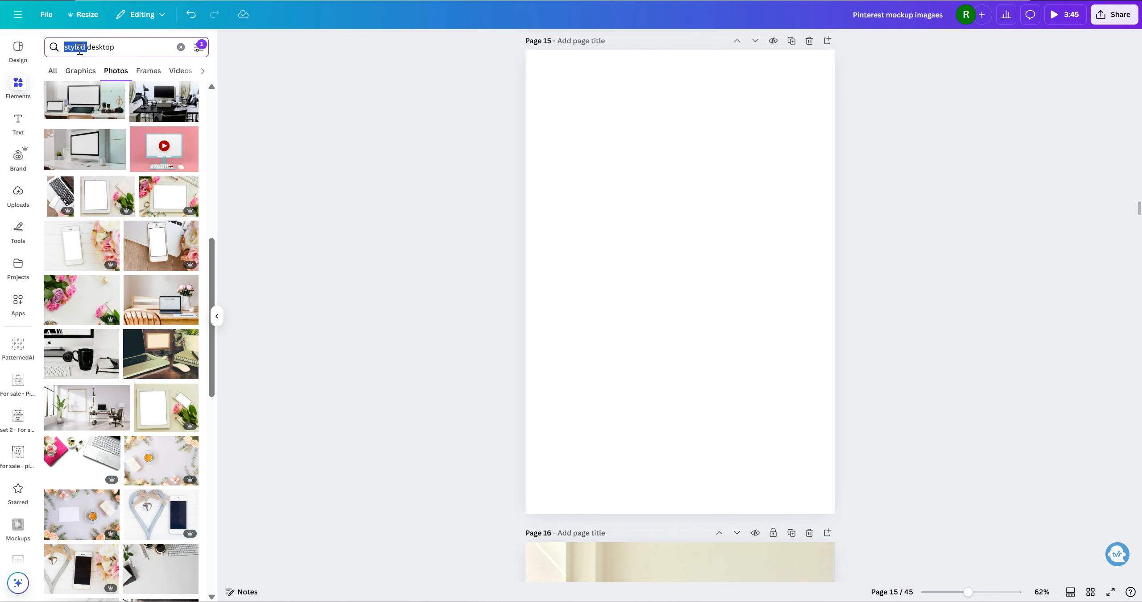
type("workspace")
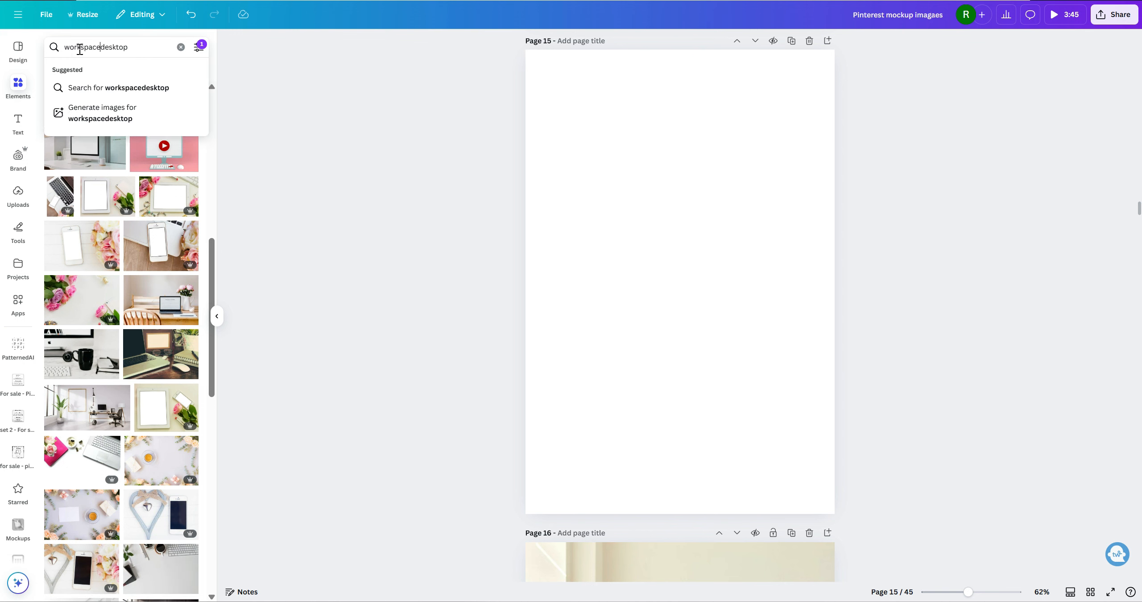
key("Delete")
key("Delete")
key("Delete")
key("Delete")
key("Delete")
key("Delete")
key("Delete")
key("Delete")
key("Return")
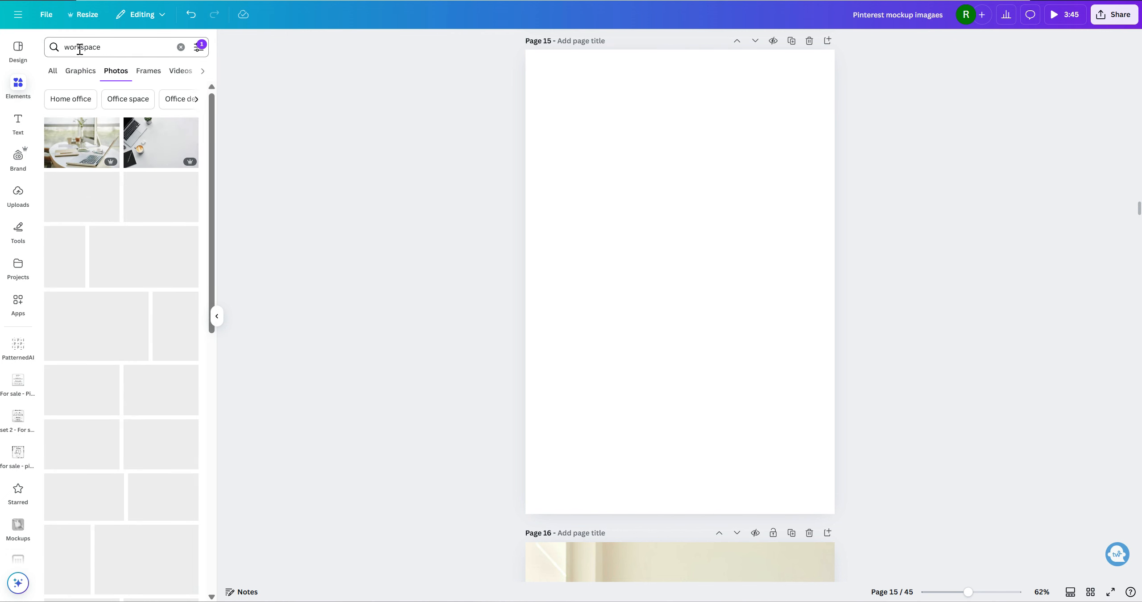
scroll(123, 339, "down", 5)
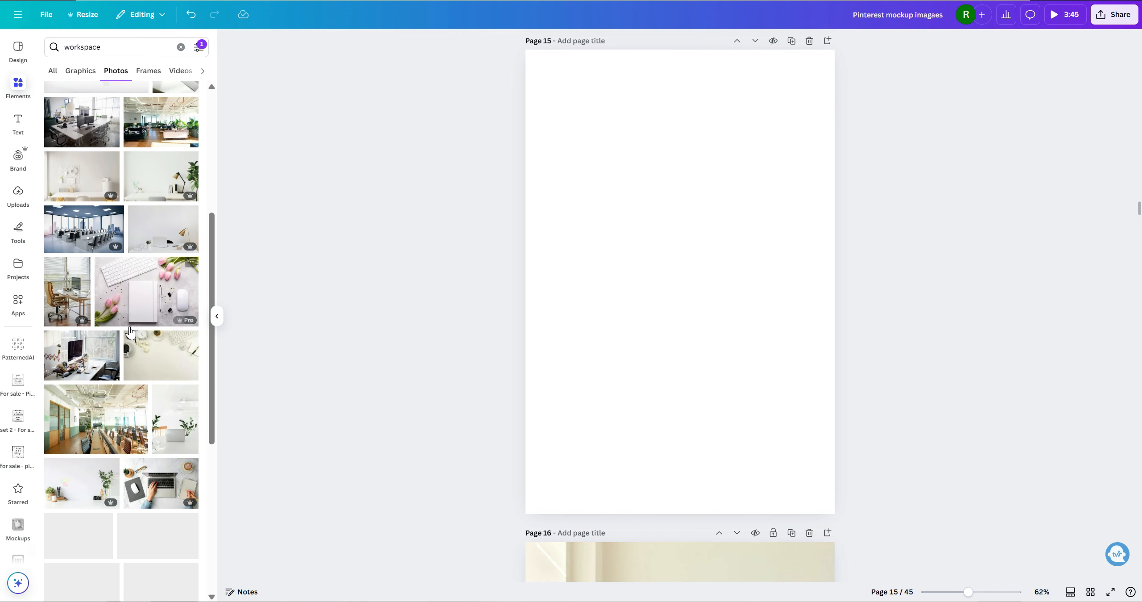
Change the colour filter of the workspace photos to the preset pink.
left_click(199, 47)
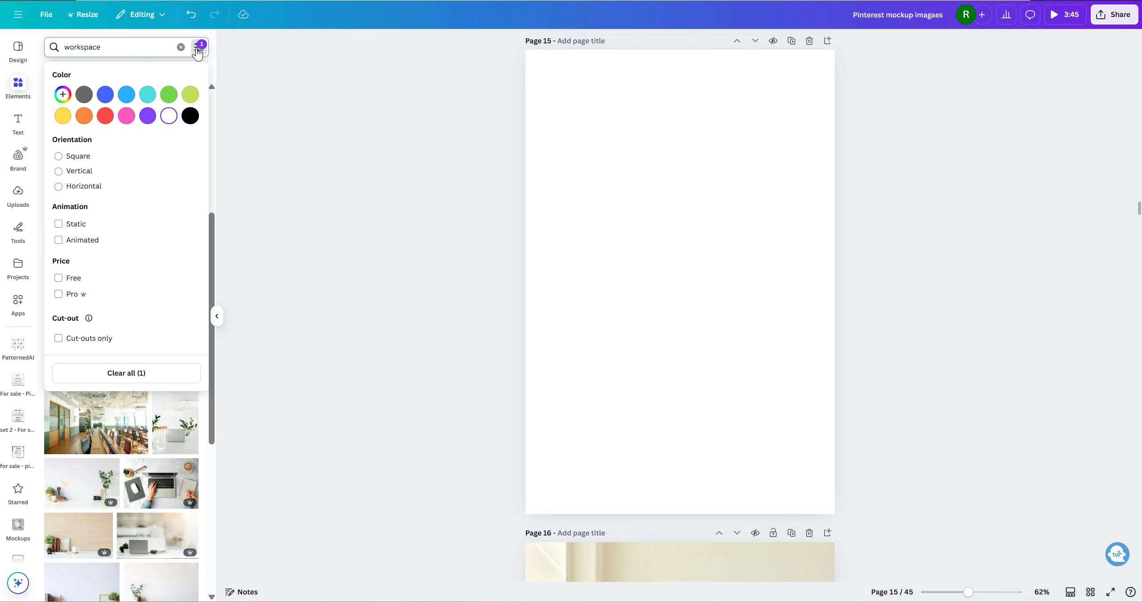
left_click(127, 116)
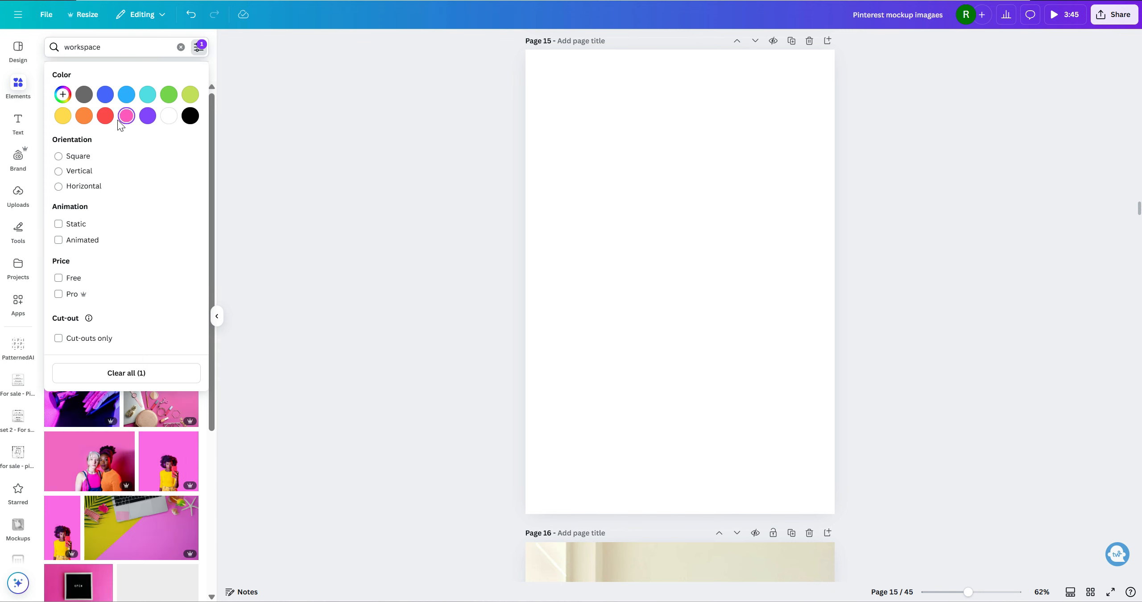
left_click(279, 263)
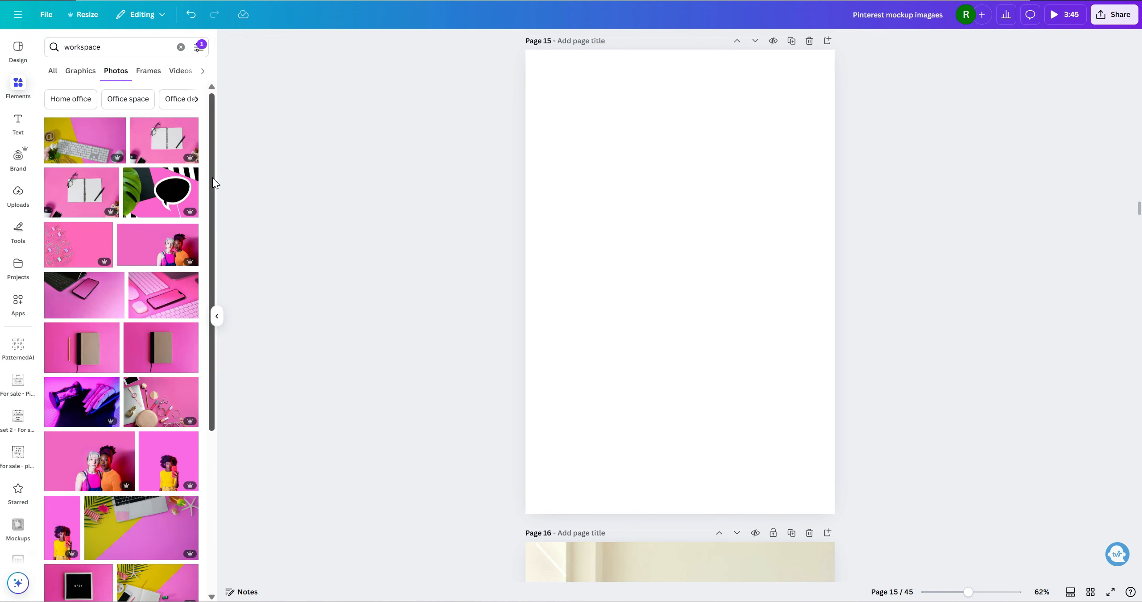
Filter the workspace photos by the custom soft pink #E5B2B2.
left_click(195, 49)
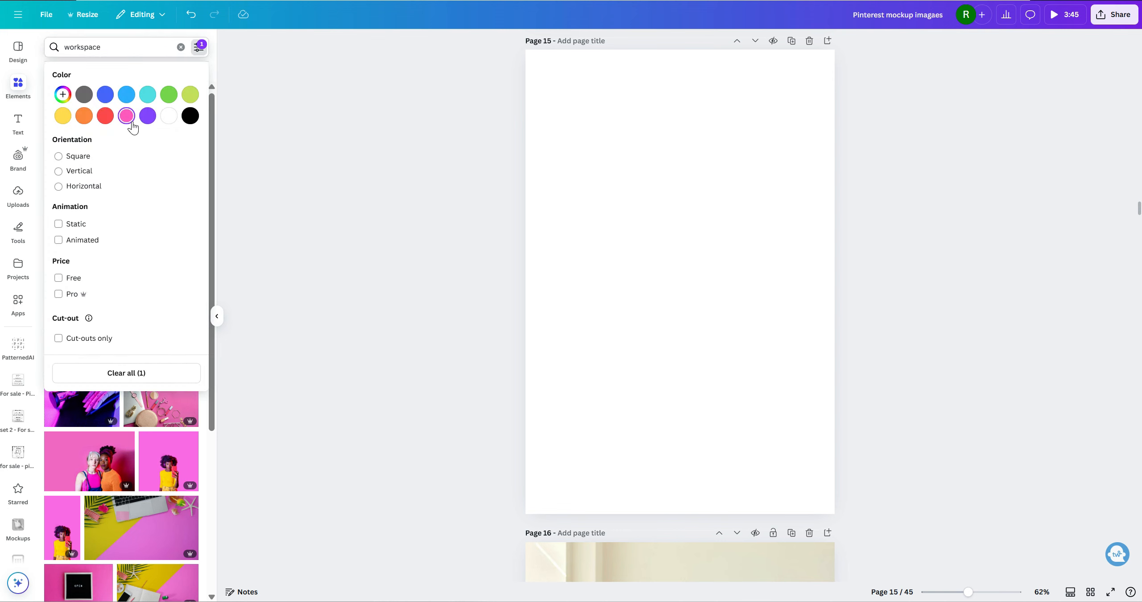
left_click(63, 99)
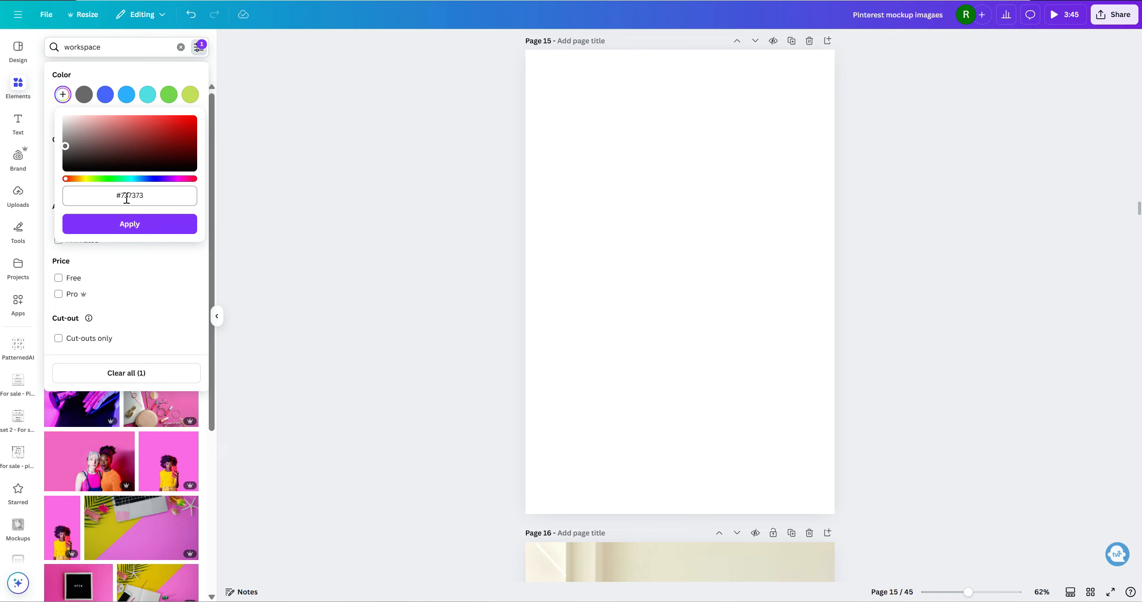
left_click(130, 224)
left_click_drag(65, 159, 92, 121)
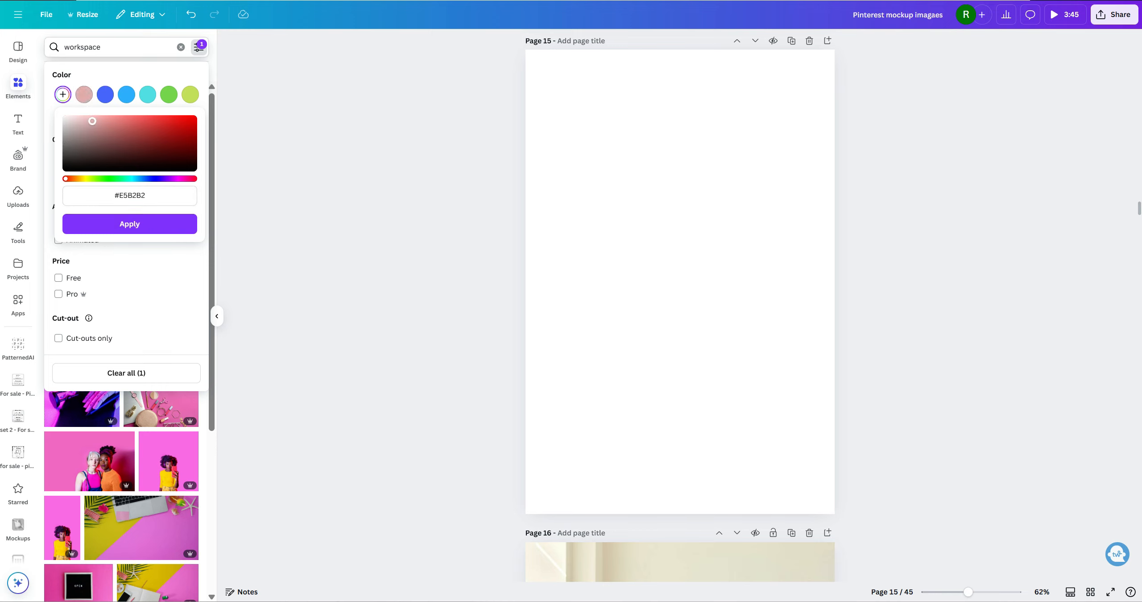
left_click(134, 227)
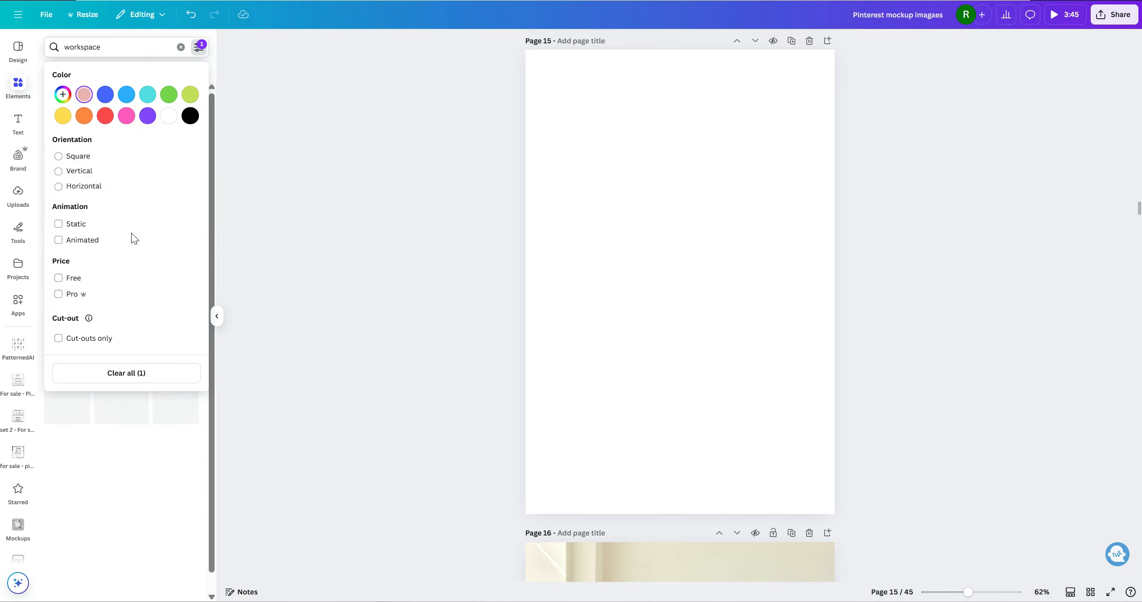
left_click(323, 309)
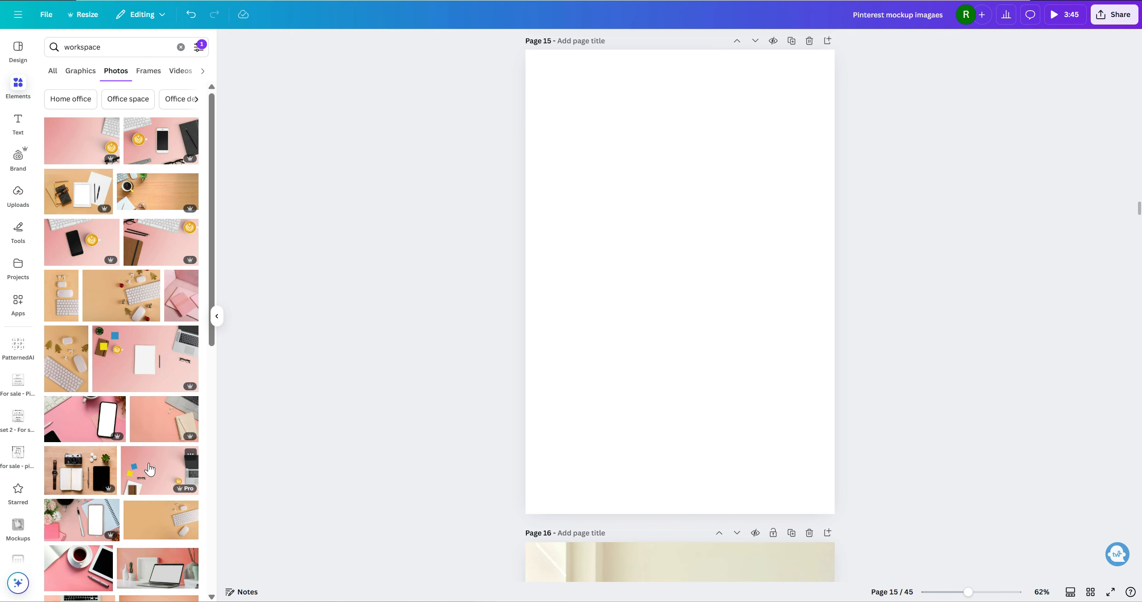
Add the pink desk photo with laptop, coffee and sticky notes to page 15 and align it with the page's top-left corner.
left_click(133, 472)
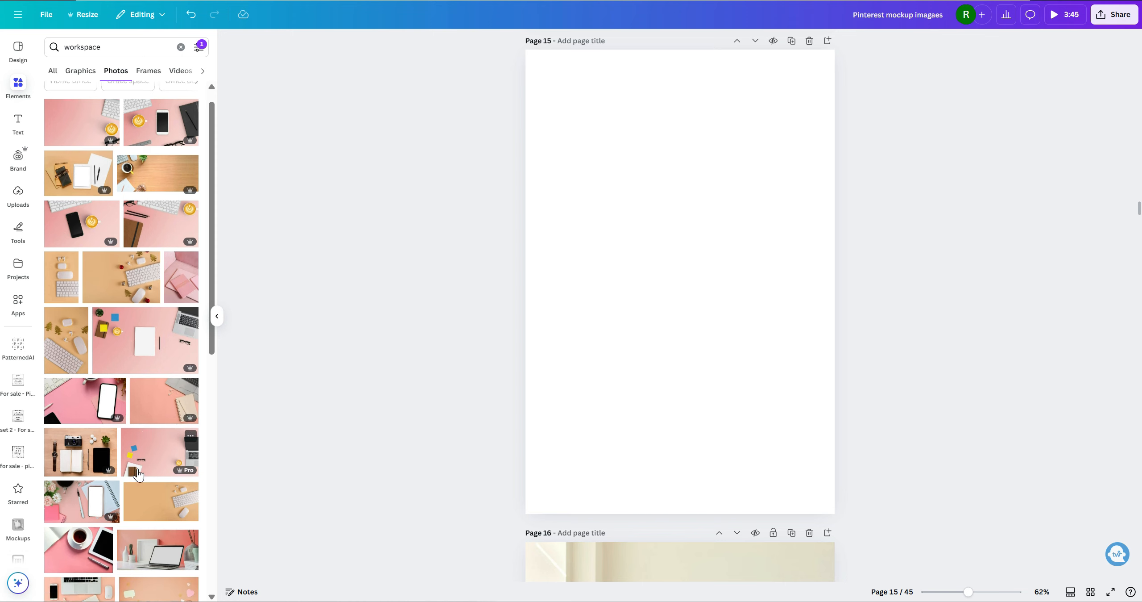
left_click_drag(574, 277, 576, 157)
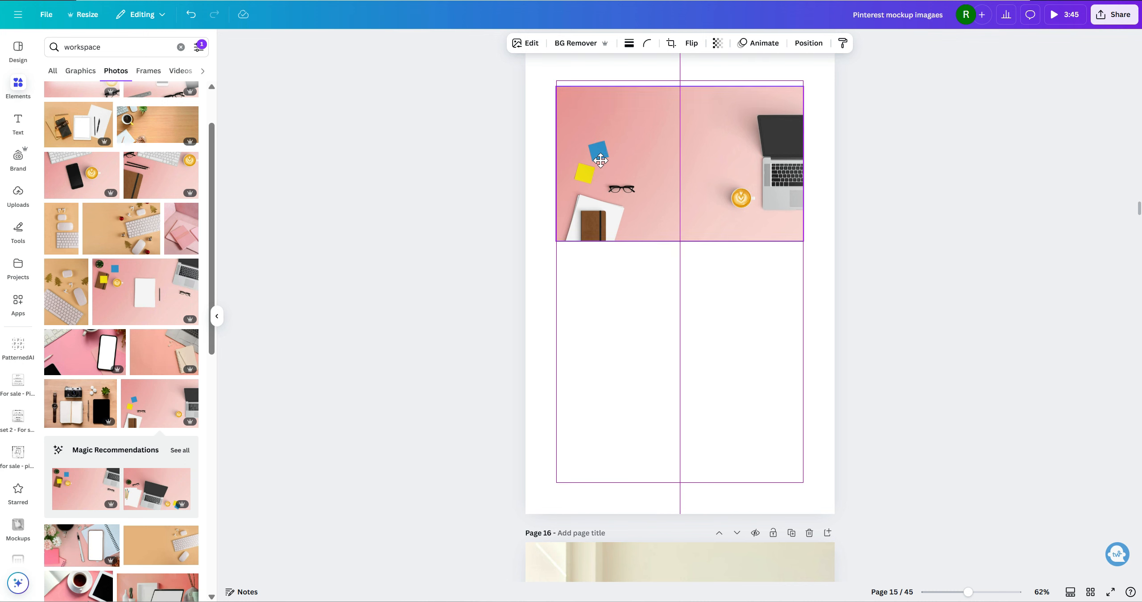
scroll(612, 173, "up", 2)
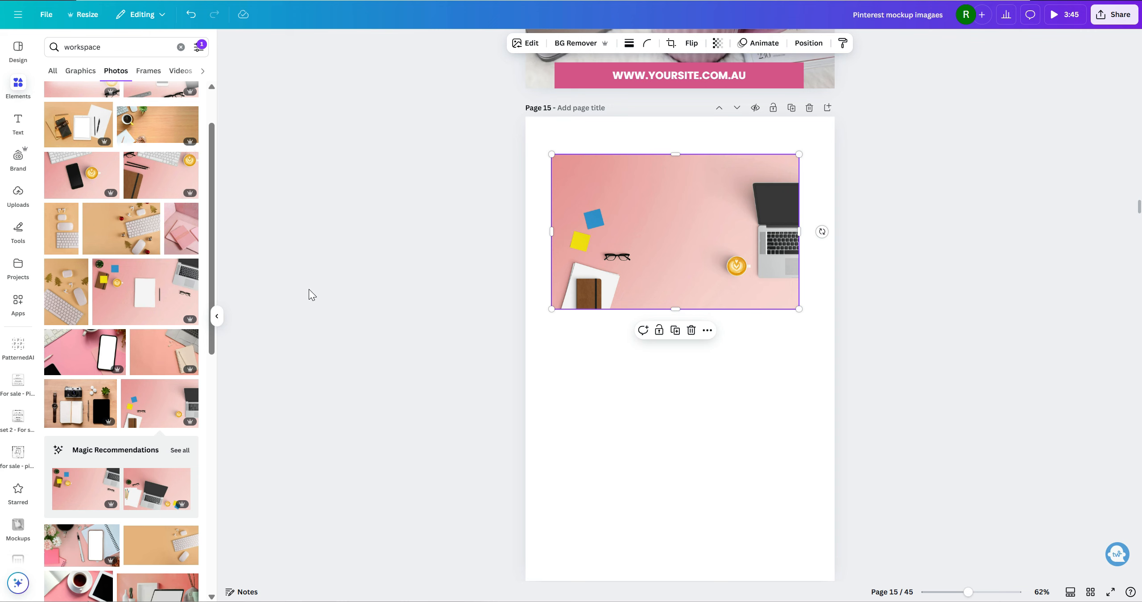
left_click_drag(702, 228, 675, 186)
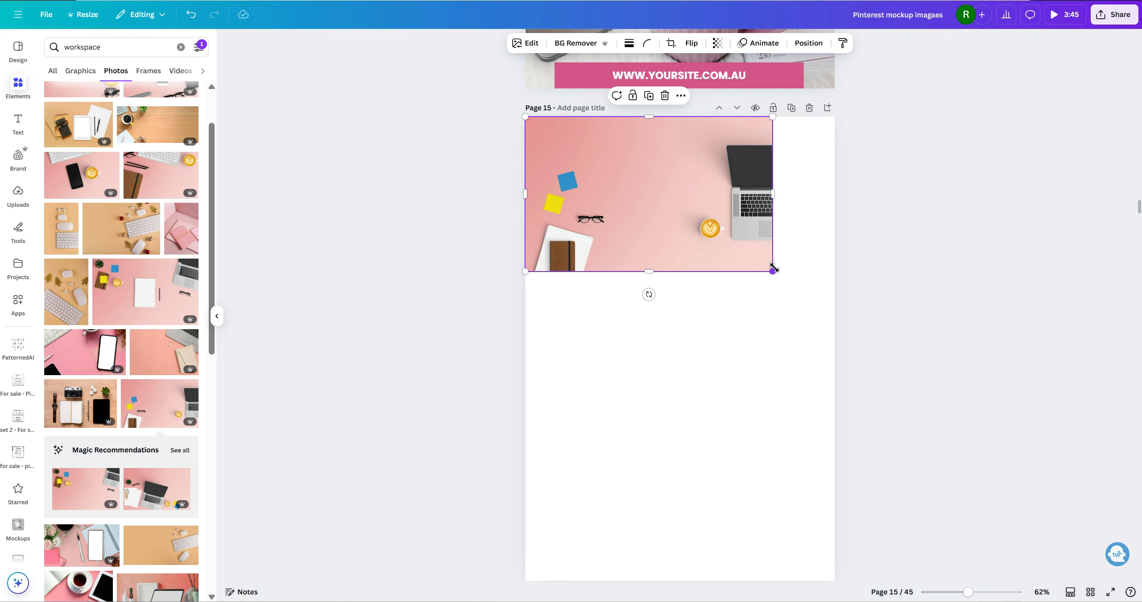
Enlarge the pink desk photo to the full width of page 15 and extend its lower edge to fill the page.
left_click_drag(773, 270, 832, 312)
scroll(760, 281, "down", 2)
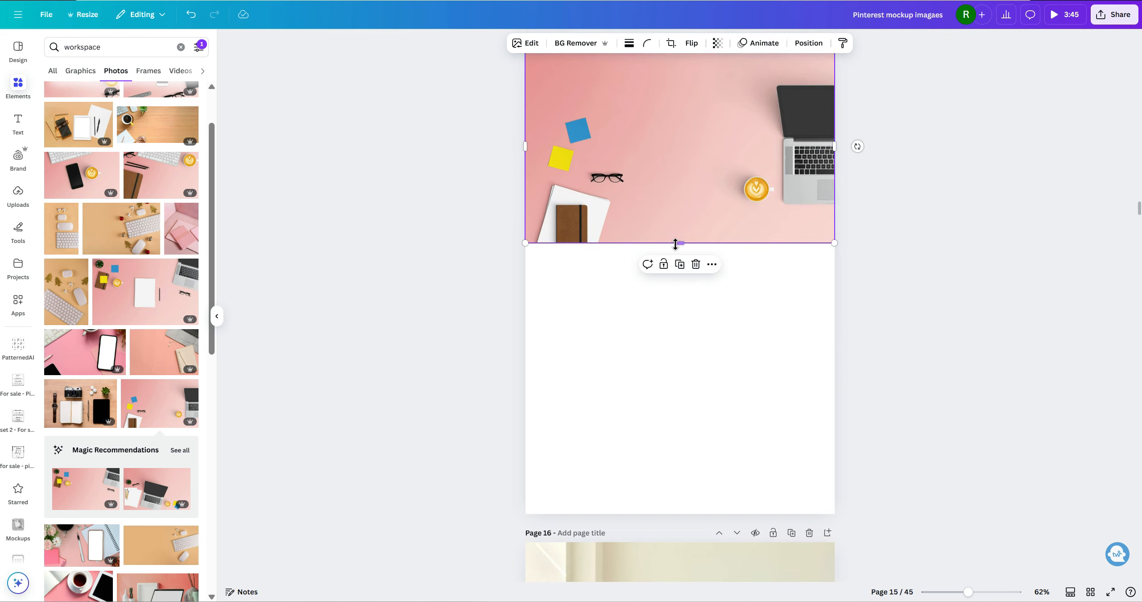
left_click_drag(676, 243, 704, 510)
Shift the photo's crop towards the laptop and coffee cup and realign the photo with the top of page 15.
left_click_drag(747, 421, 643, 306)
double_click(690, 274)
left_click_drag(673, 260, 387, 250)
left_click(923, 291)
left_click_drag(552, 257, 675, 267)
scroll(788, 420, "up", 2)
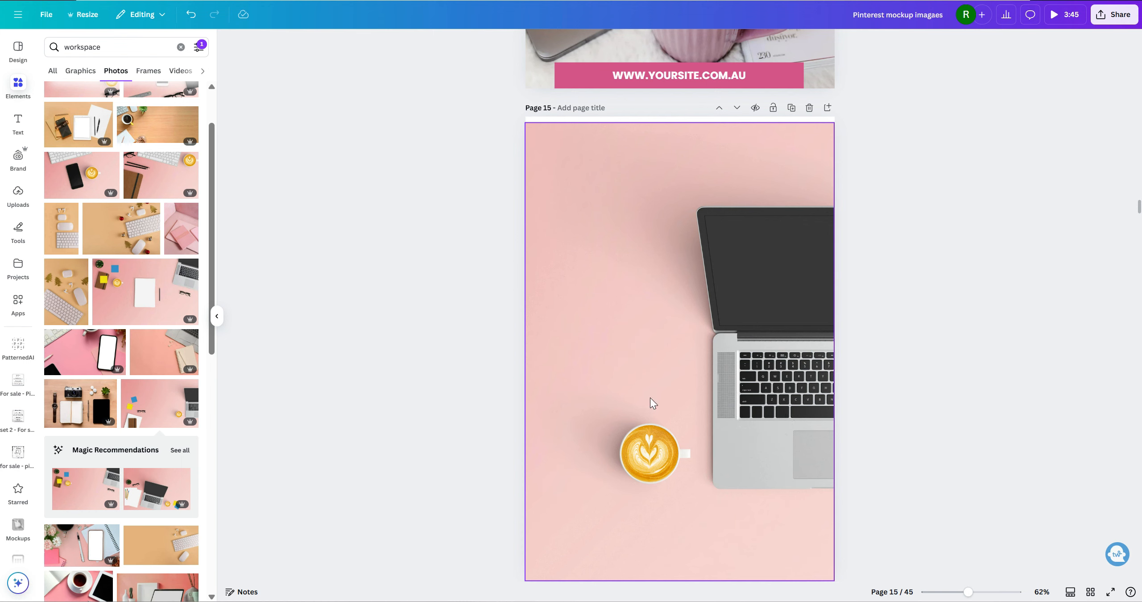
left_click_drag(650, 398, 650, 387)
Move the photo's crop to the sticky notes, glasses and notebook, and extend the photo to the page's lower edge.
double_click(627, 318)
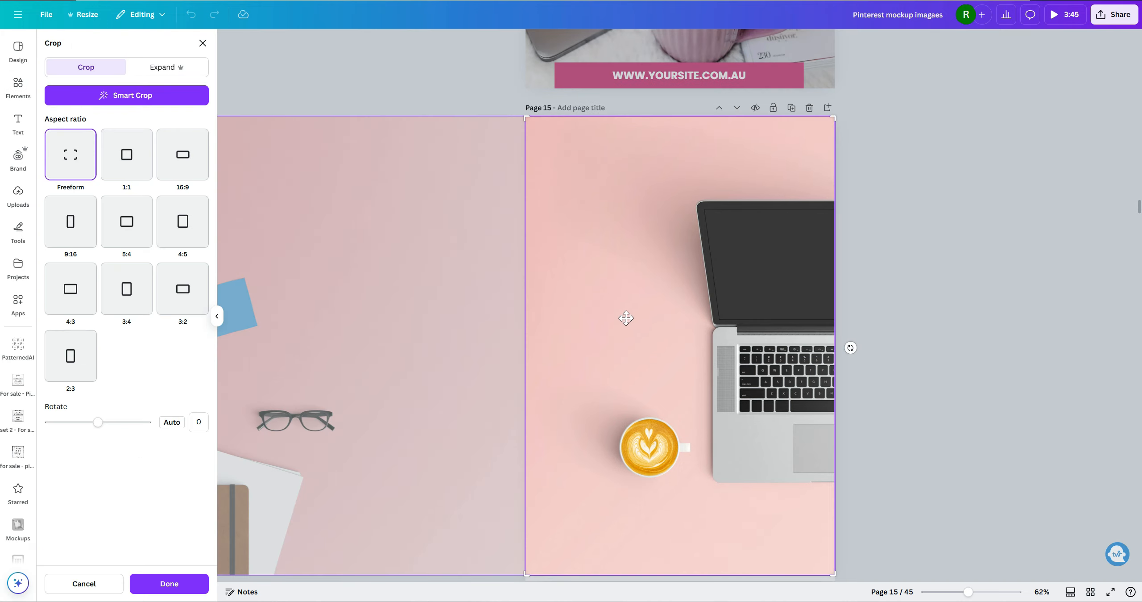
left_click_drag(627, 319, 733, 325)
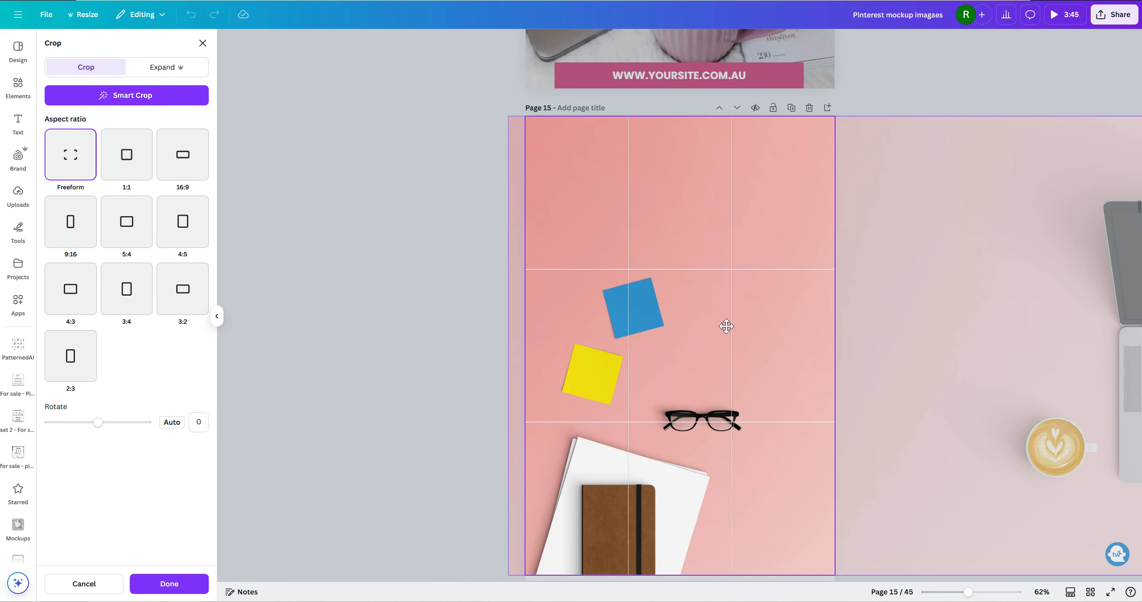
left_click(424, 248)
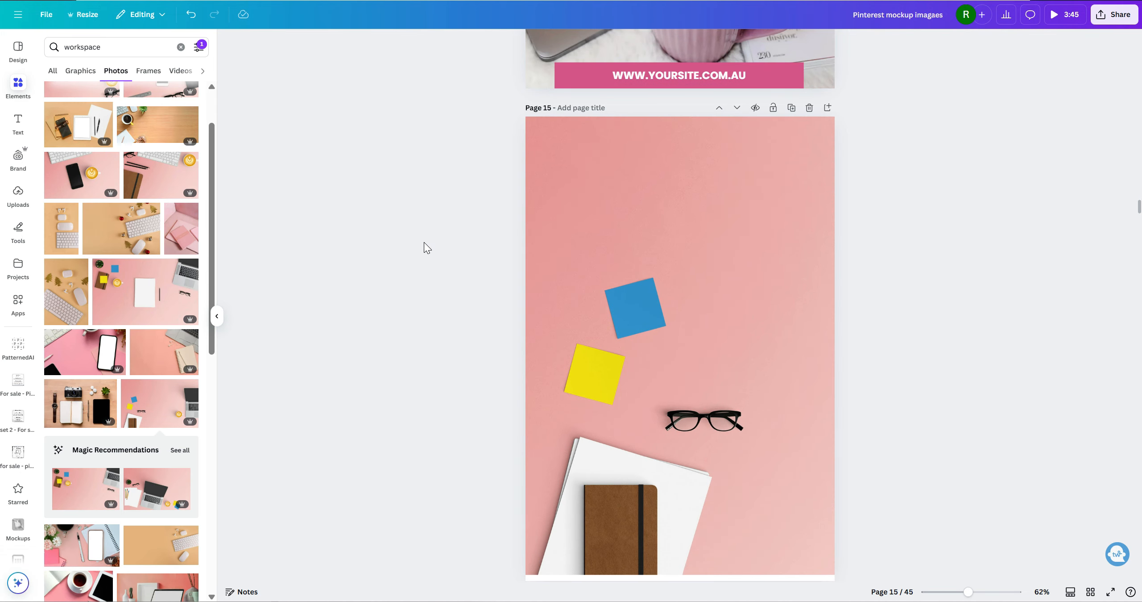
left_click(683, 572)
left_click_drag(680, 574, 680, 581)
left_click(924, 487)
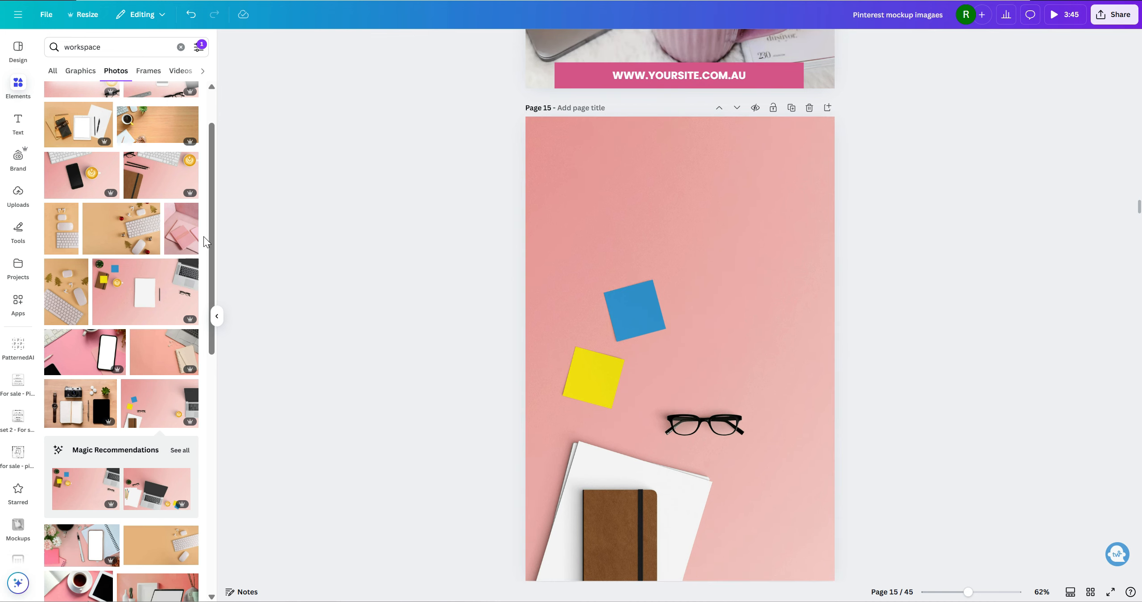
Try the pink desk photo with keyboard, coffee, phone and black notebook on page 15, and delete it.
scroll(108, 251, "up", 1)
scroll(108, 251, "up", 1)
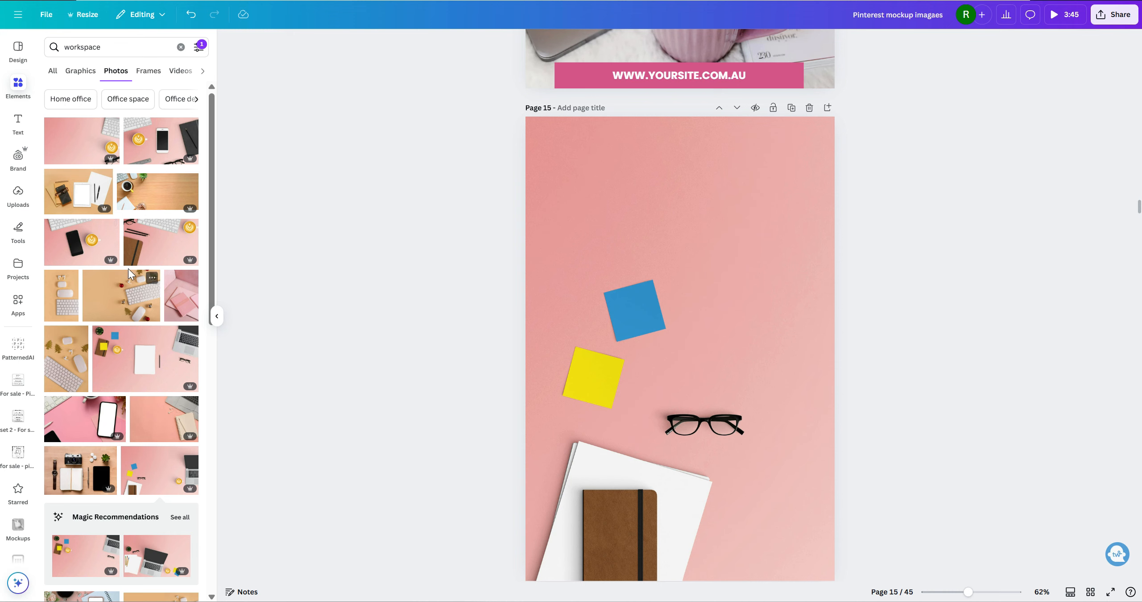
left_click(149, 145)
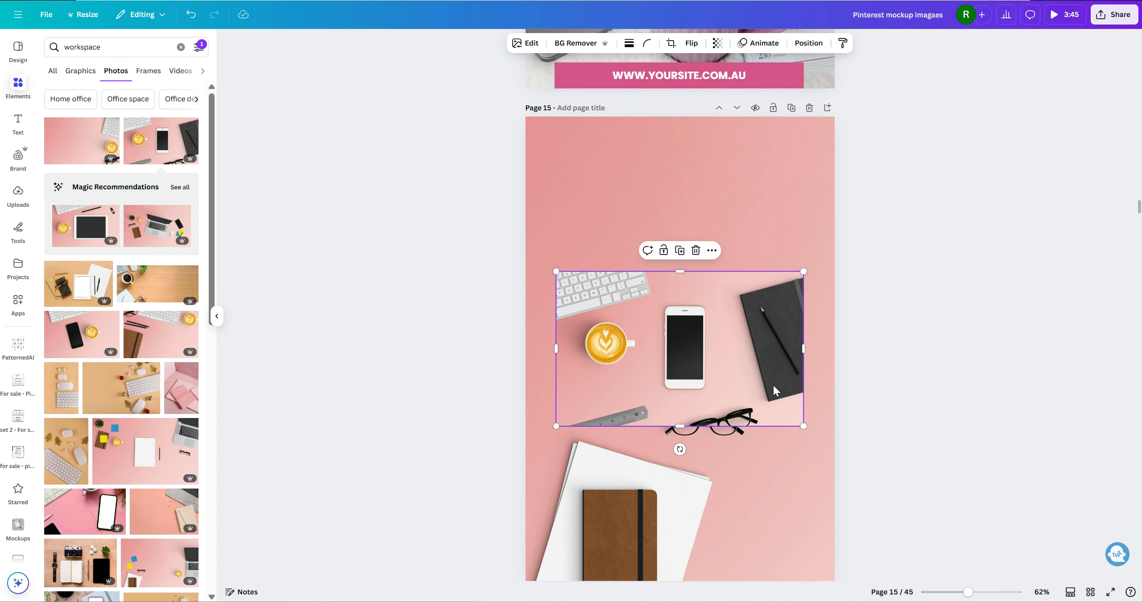
key("Delete")
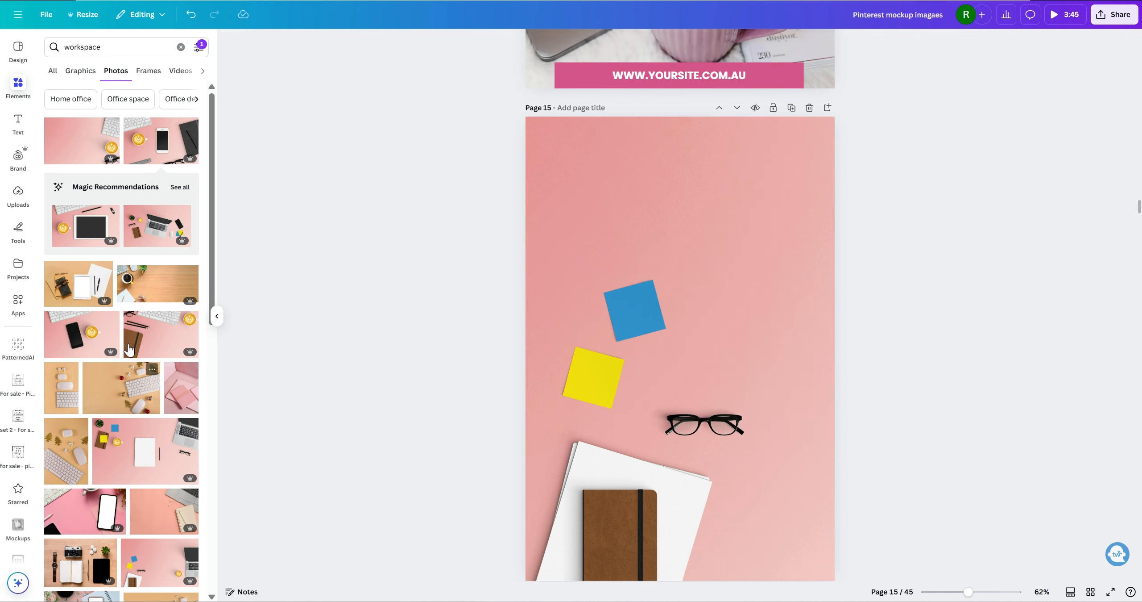
Find the pink photo with a tilted laptop, coffee cup and keyboard and place it at page 15's top-left corner.
scroll(147, 312, "down", 8)
scroll(139, 321, "down", 5)
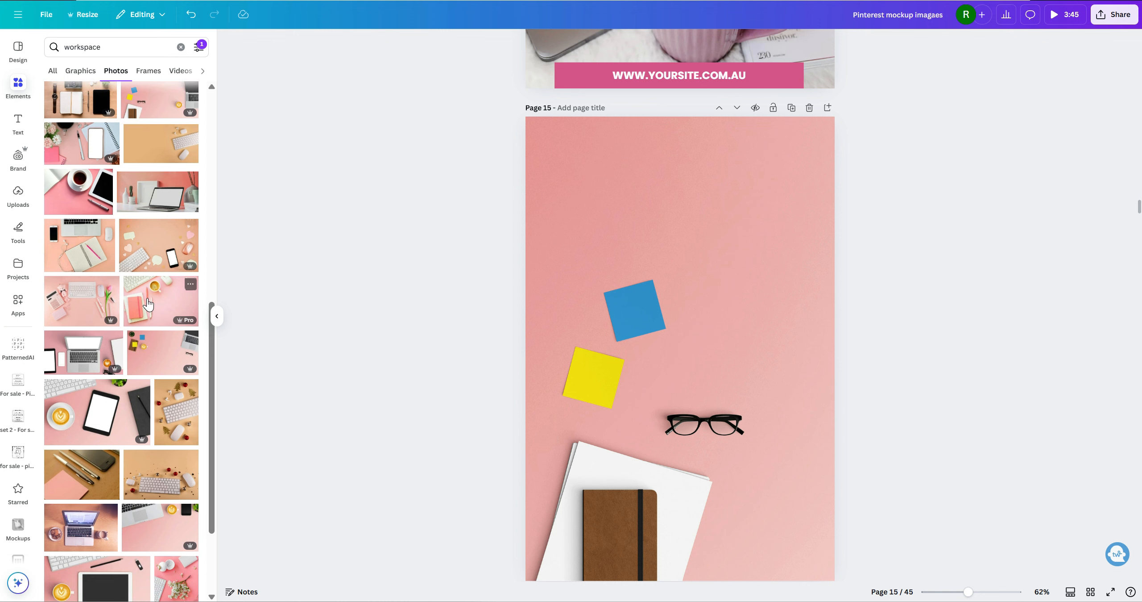
scroll(143, 308, "down", 5)
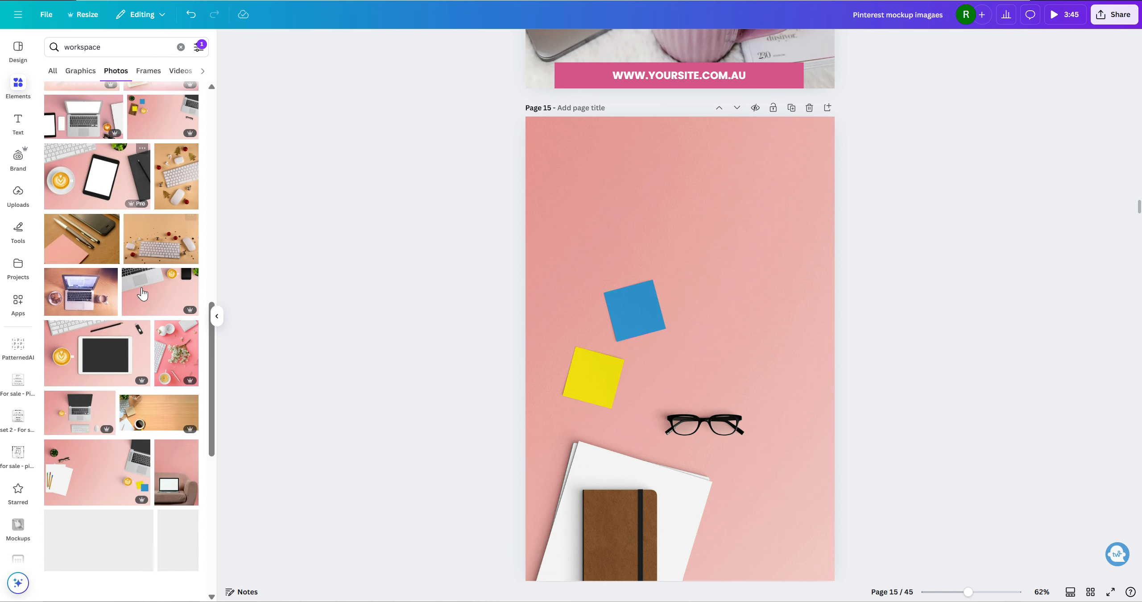
scroll(144, 290, "down", 6)
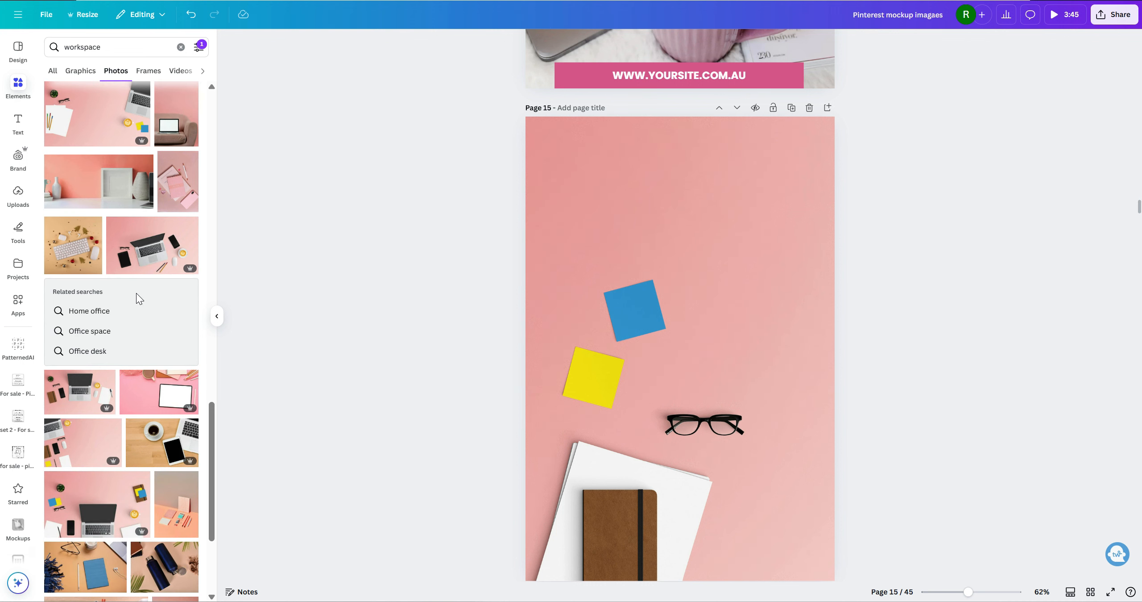
scroll(139, 296, "down", 2)
scroll(137, 298, "down", 3)
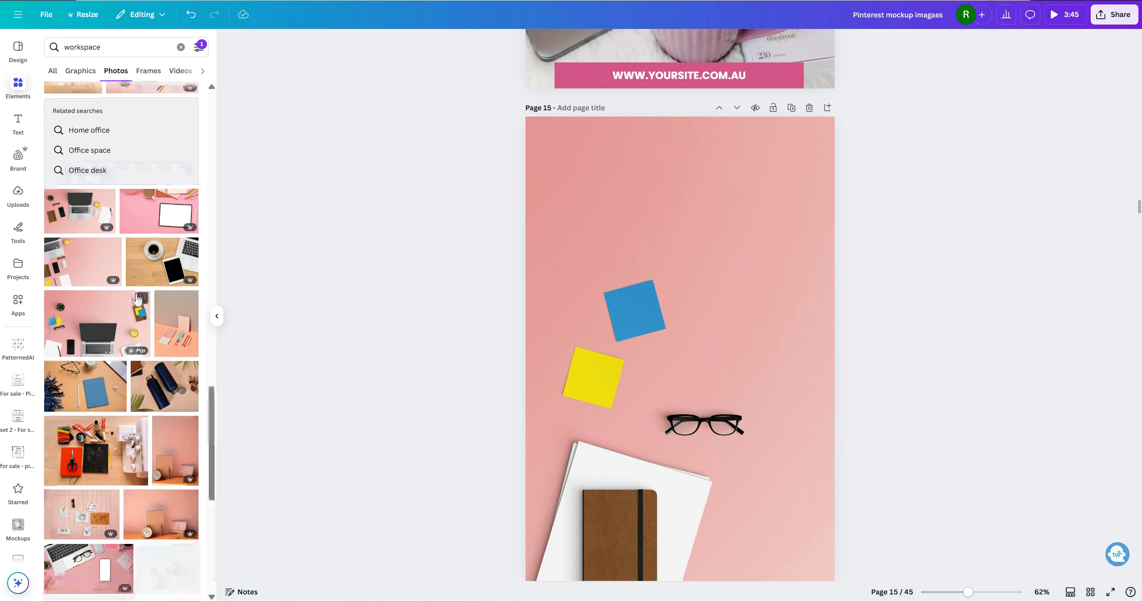
scroll(138, 299, "down", 2)
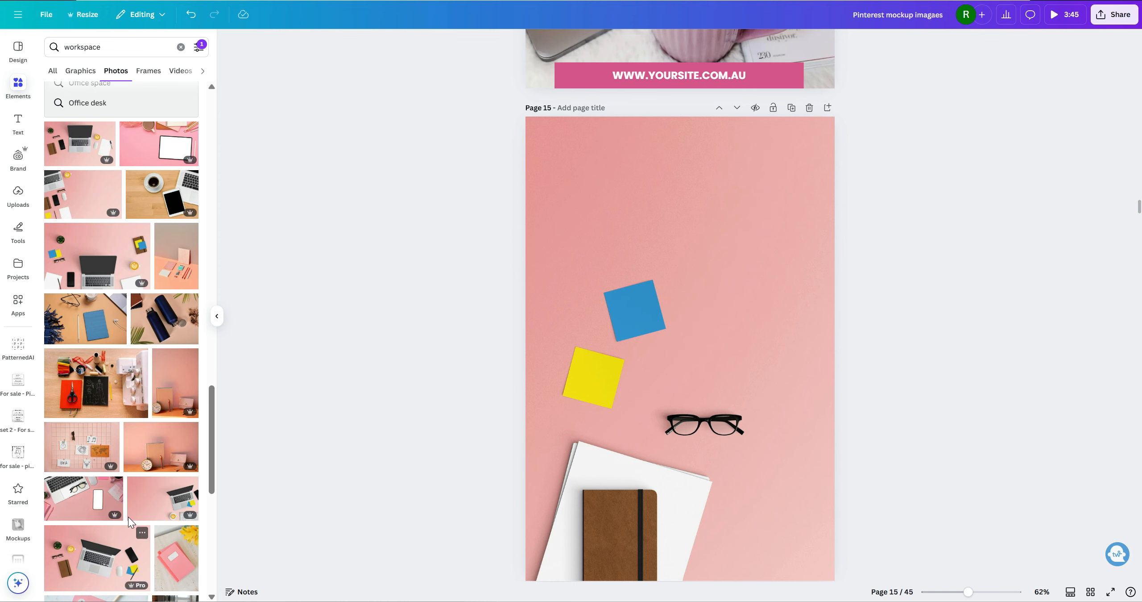
scroll(136, 509, "down", 2)
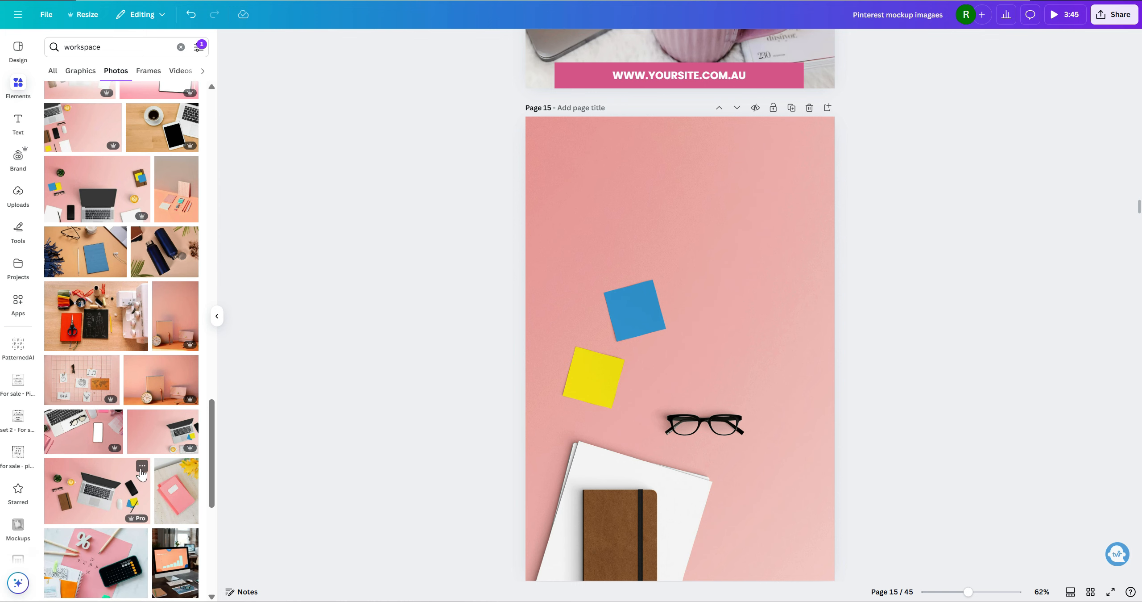
left_click(151, 434)
left_click_drag(752, 321, 734, 193)
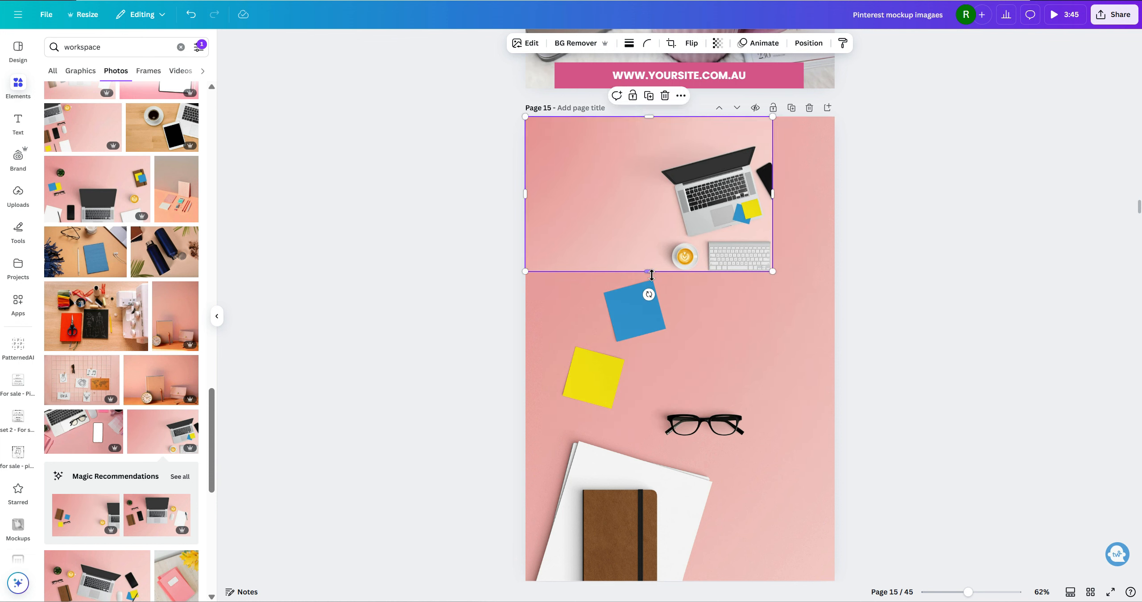
Extend the tilted laptop photo over the whole page and shift its crop to bring the laptop into frame.
left_click_drag(653, 271, 645, 580)
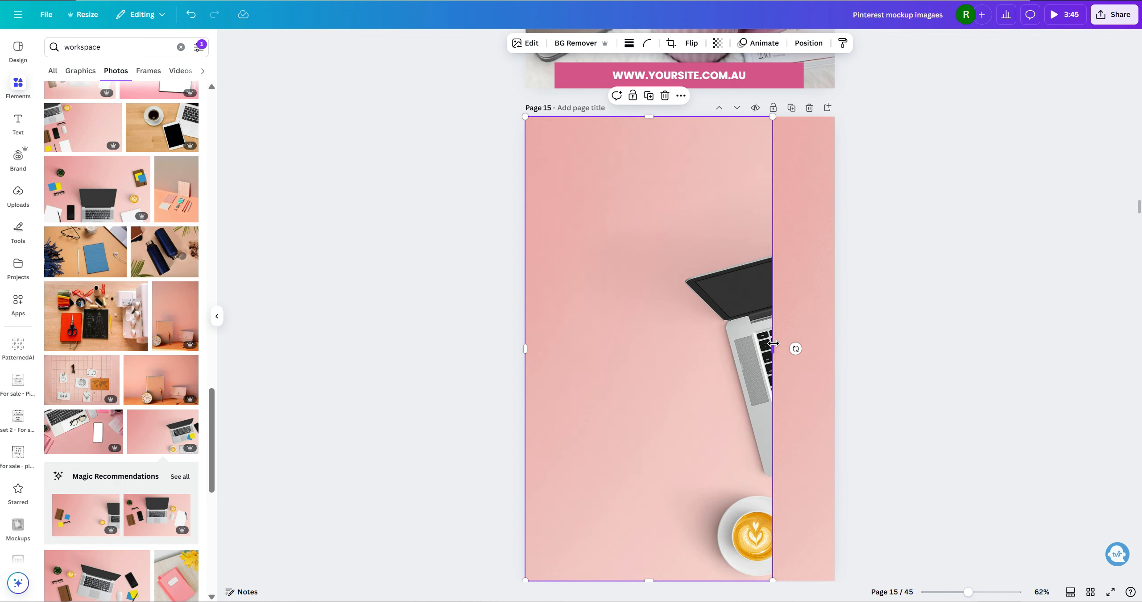
left_click_drag(774, 348, 834, 343)
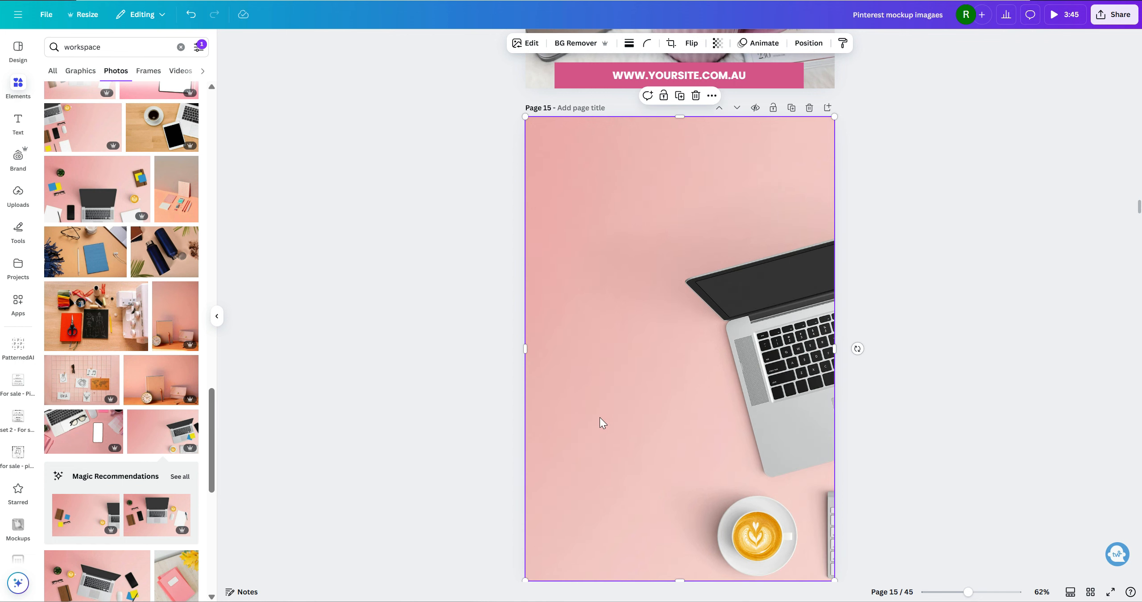
double_click(708, 398)
left_click_drag(709, 398, 633, 357)
left_click(998, 419)
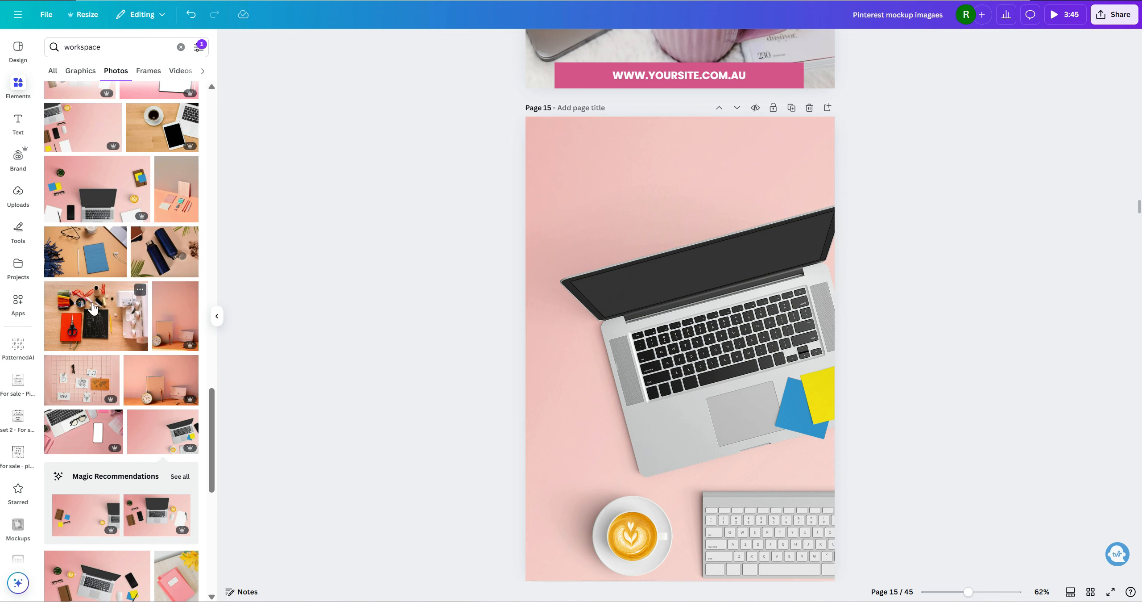
Compare page 15 with the pin on page 14, and change the workspace photos' colour filter to white.
scroll(882, 260, "up", 10)
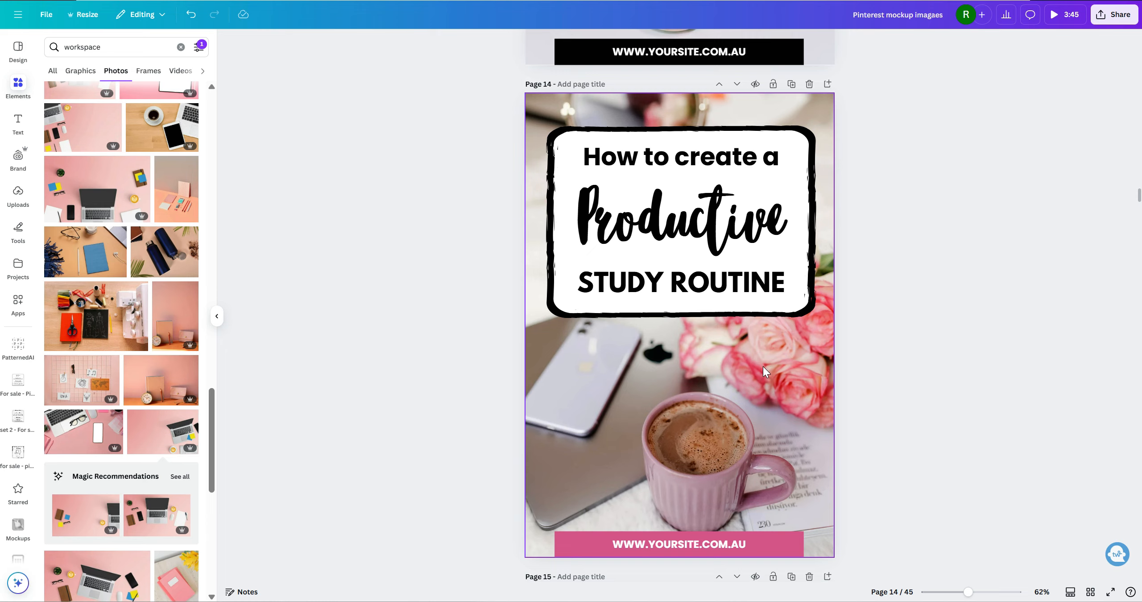
scroll(763, 366, "down", 5)
scroll(761, 358, "down", 3)
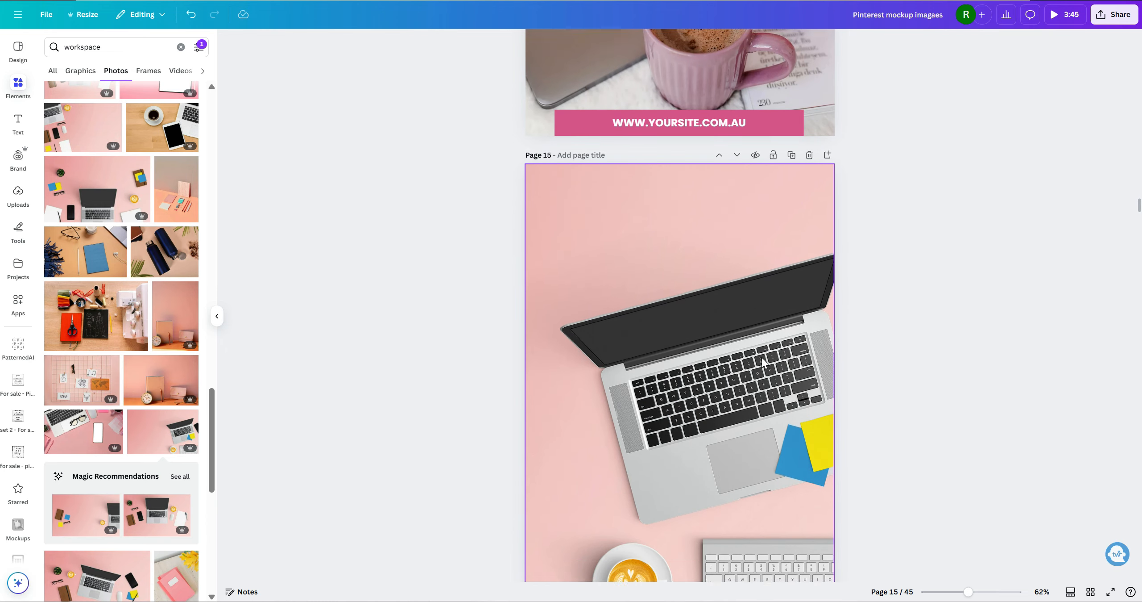
left_click(192, 48)
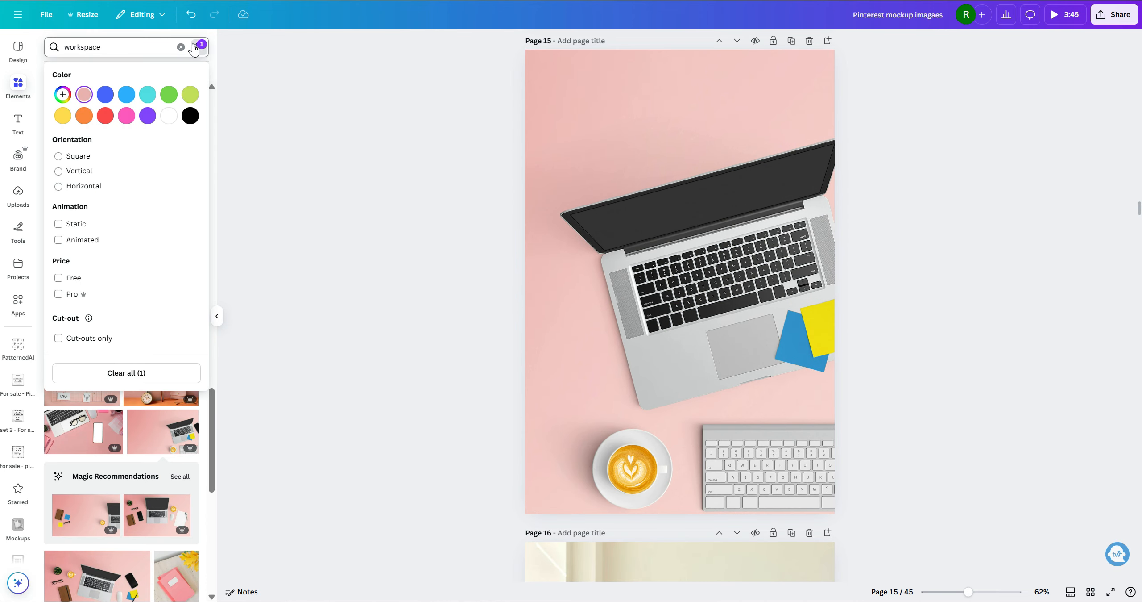
left_click(169, 118)
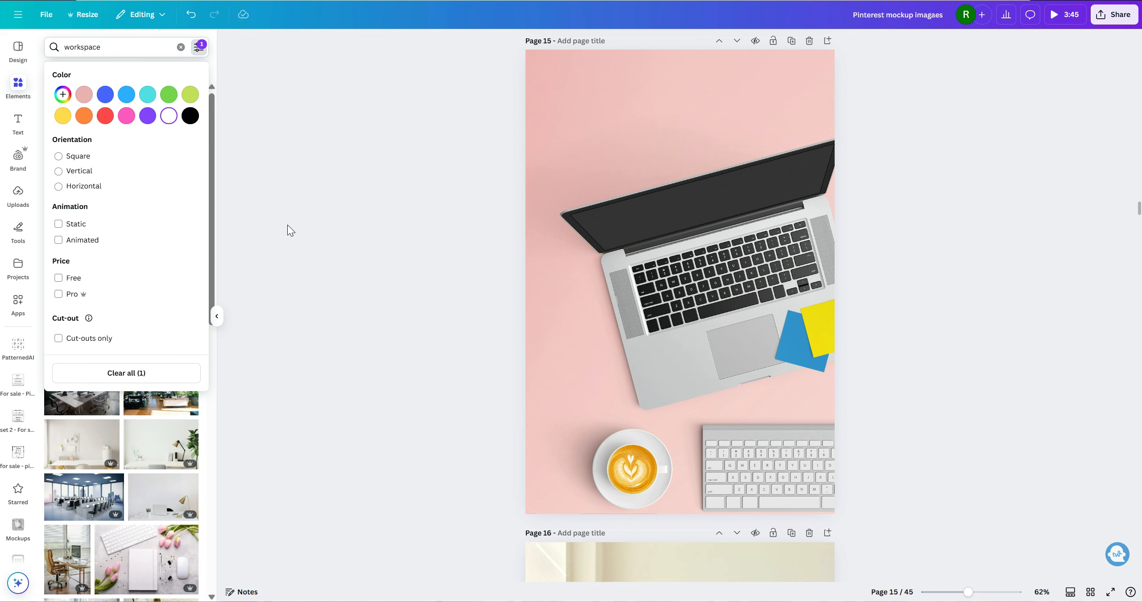
left_click(297, 265)
scroll(310, 261, "down", 3)
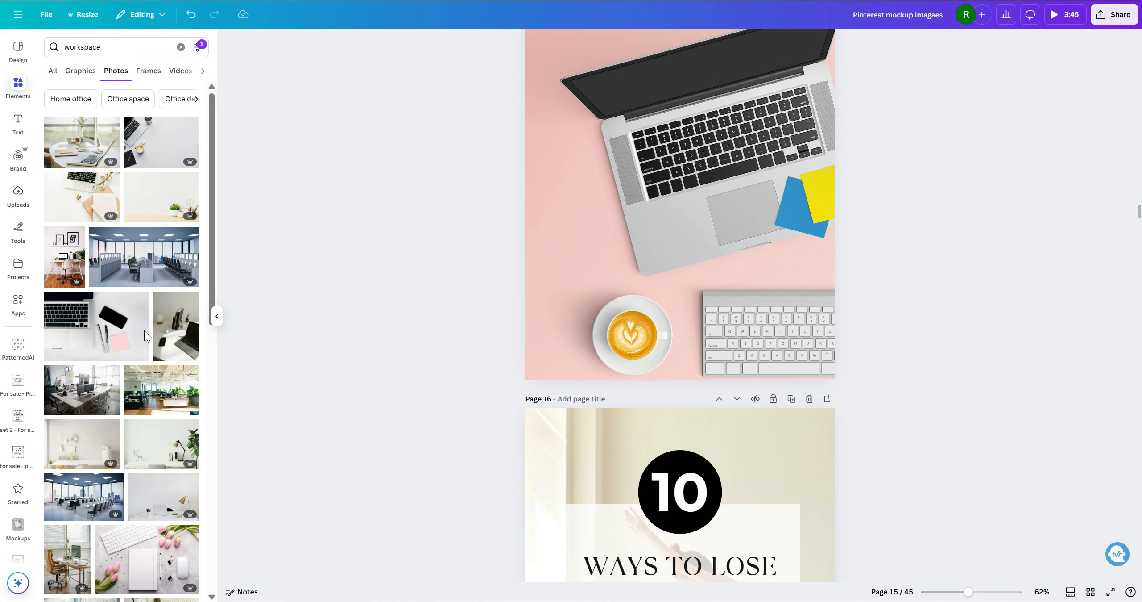
Add the white desk photo with laptop, cotton branch and notebooks, fill page 15 with it and adjust its crop.
left_click(85, 198)
left_click_drag(691, 413, 639, 579)
left_click_drag(769, 350, 834, 348)
double_click(704, 376)
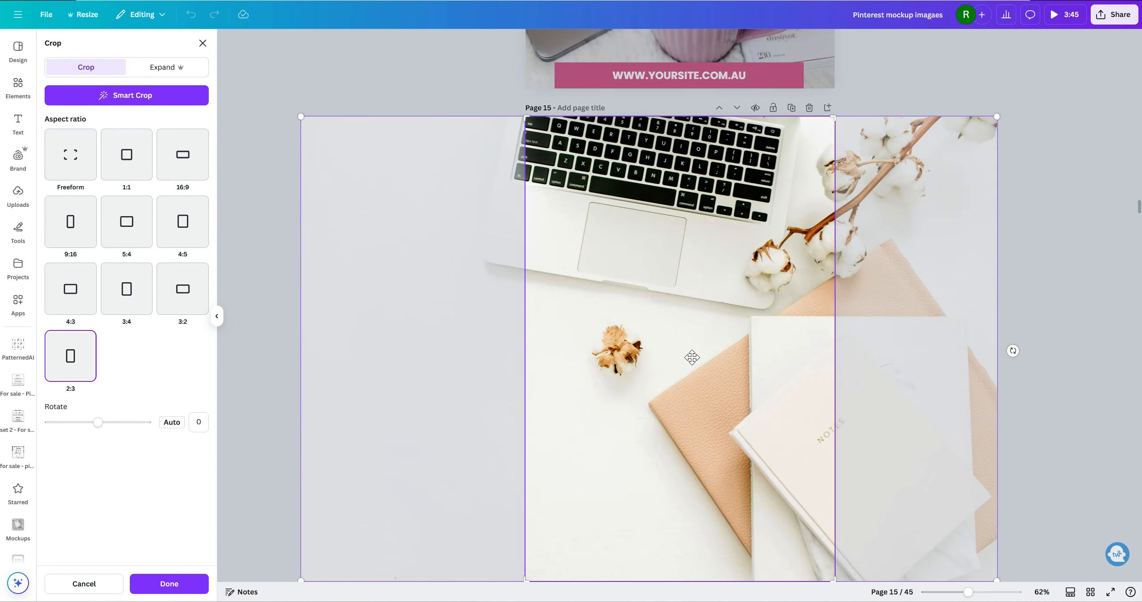
left_click(1032, 269)
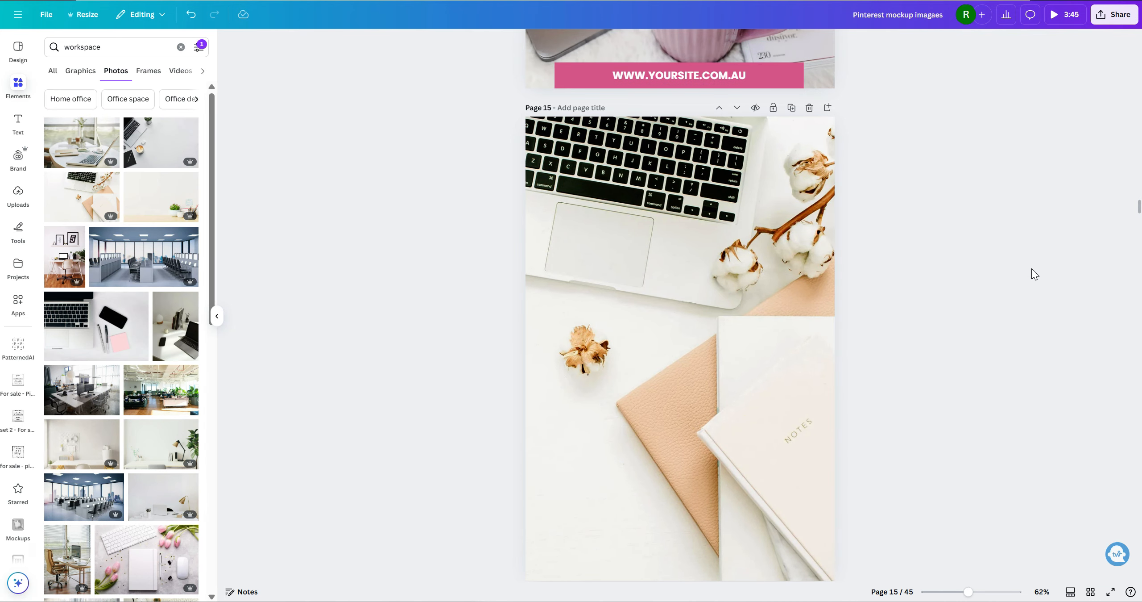
Apply the Sangri filter to the white desk photo and reduce its intensity to about a third.
left_click(682, 226)
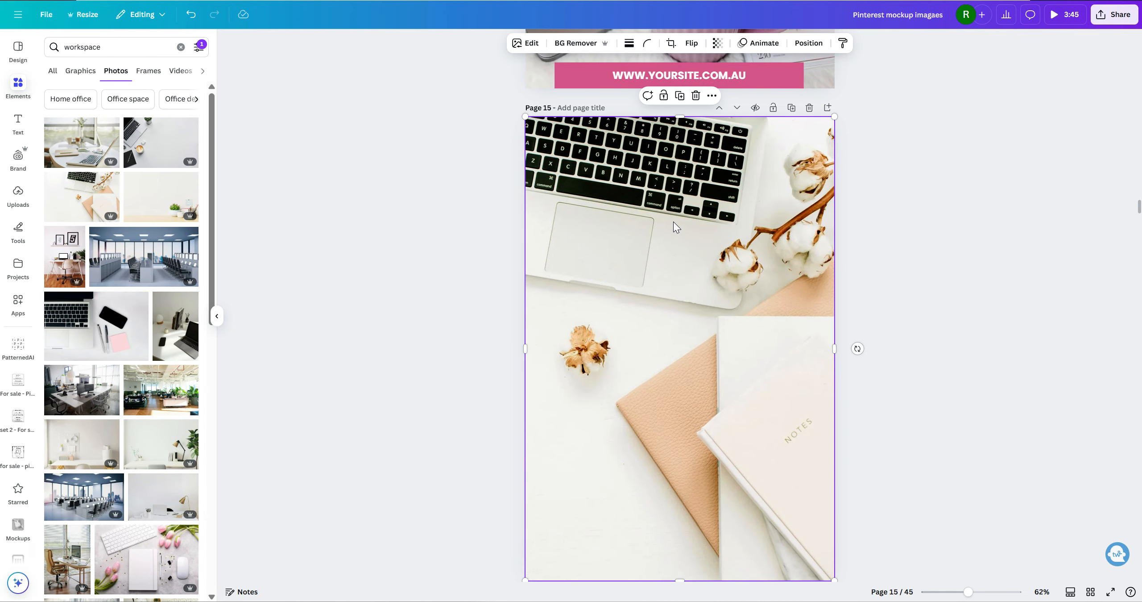
left_click(521, 45)
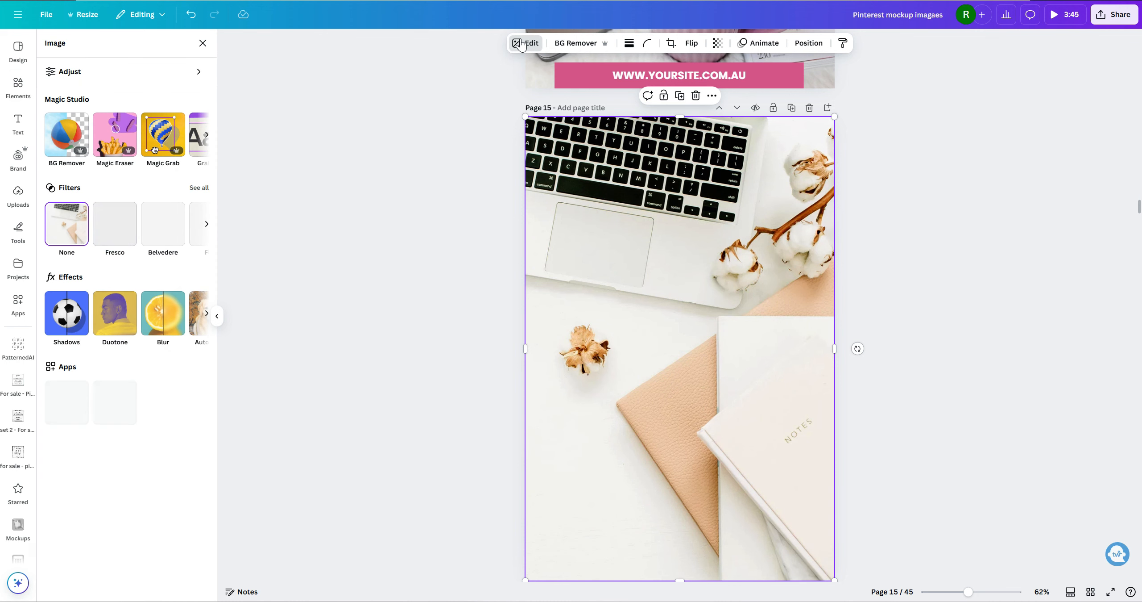
left_click(197, 187)
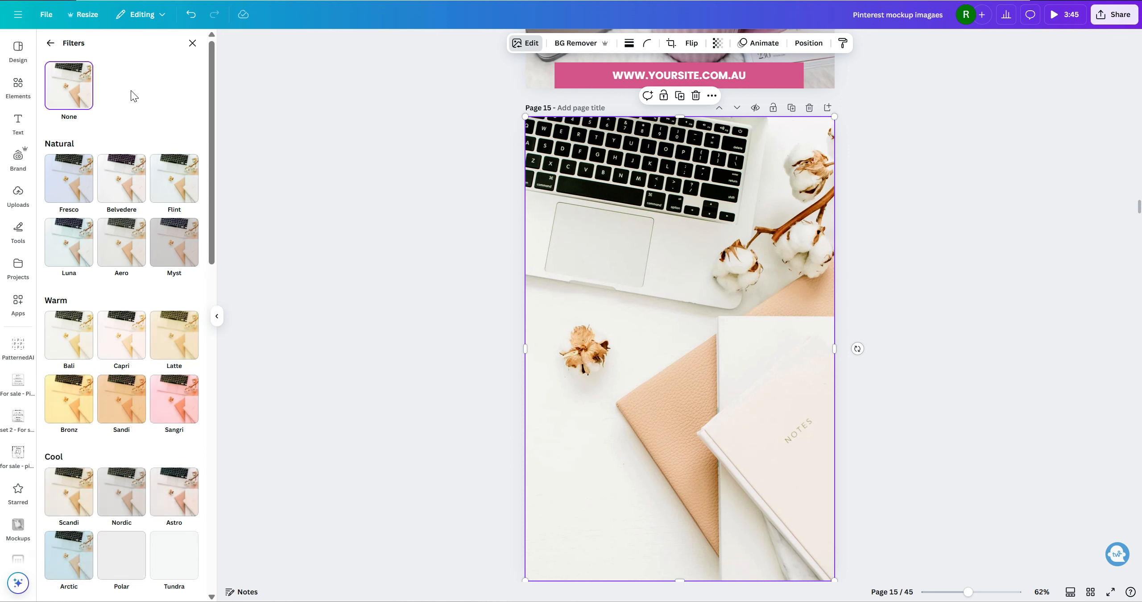
left_click(174, 396)
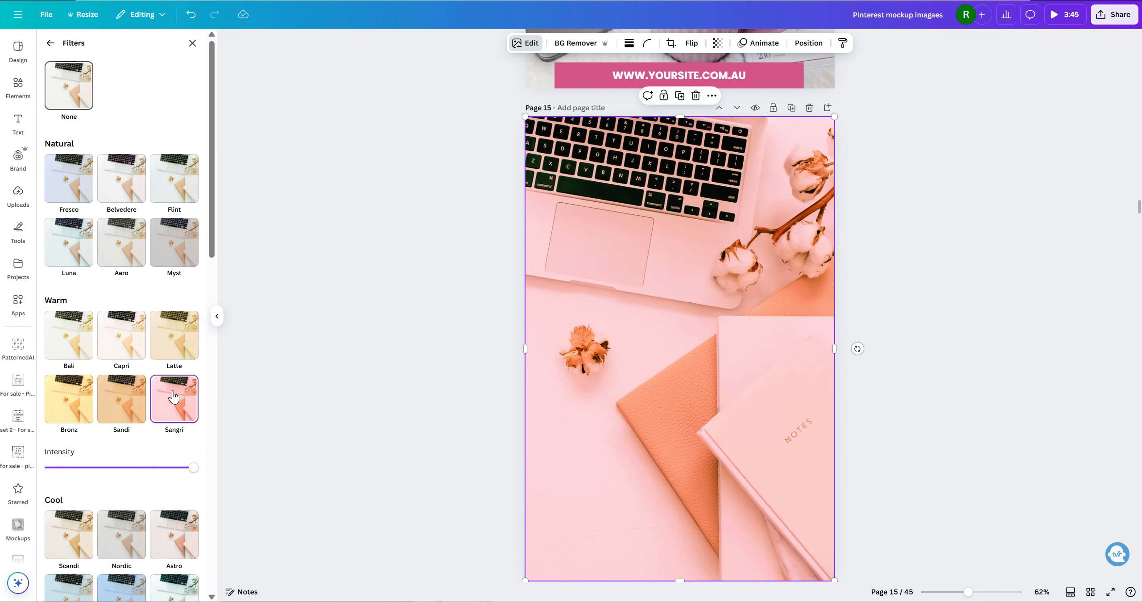
scroll(174, 396, "down", 3)
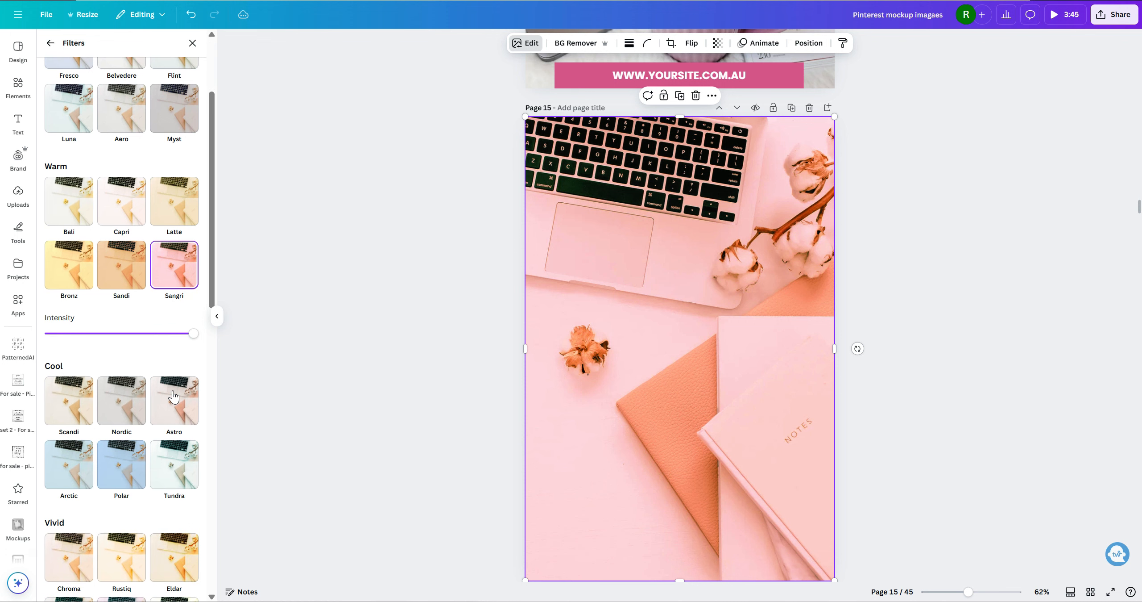
left_click_drag(193, 333, 95, 332)
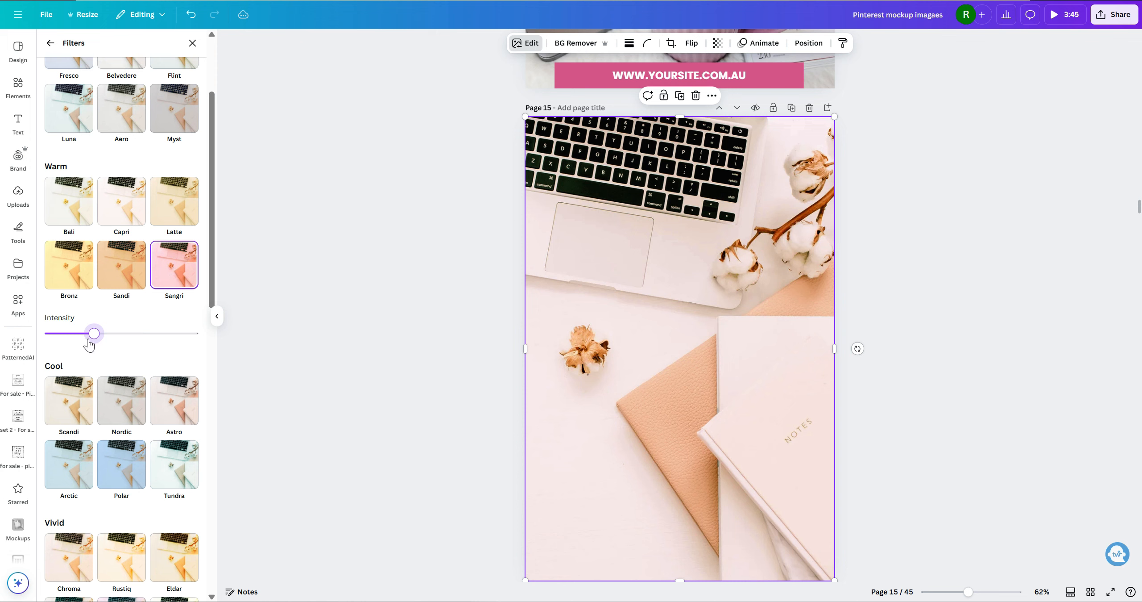
mouse_move(94, 333)
left_mouse_down()
mouse_move(168, 333)
mouse_move(95, 334)
left_mouse_up()
Replace the photo's filter with Tundra and look through the Vintage, Mono and Color Pop filters.
scroll(166, 380, "down", 2)
left_click(164, 398)
scroll(162, 313, "down", 4)
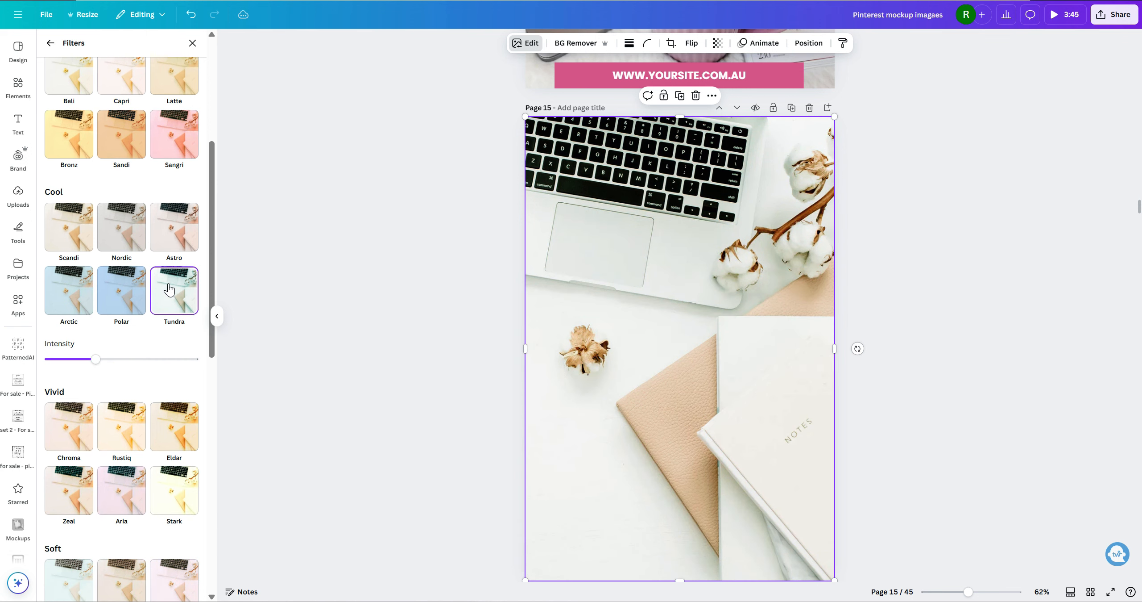
scroll(147, 339, "down", 8)
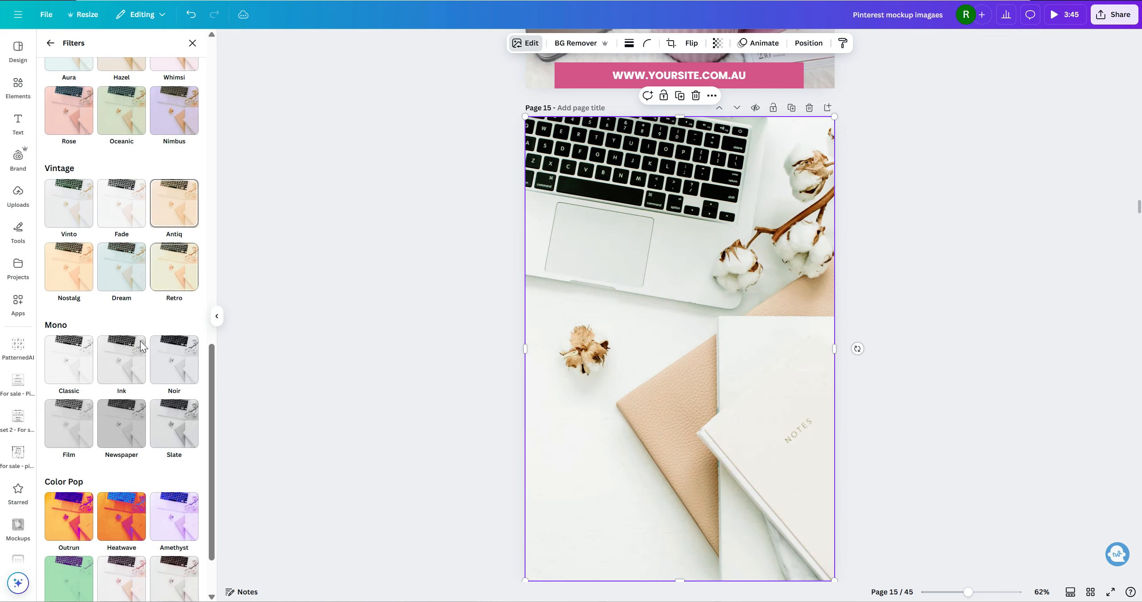
scroll(140, 397, "down", 2)
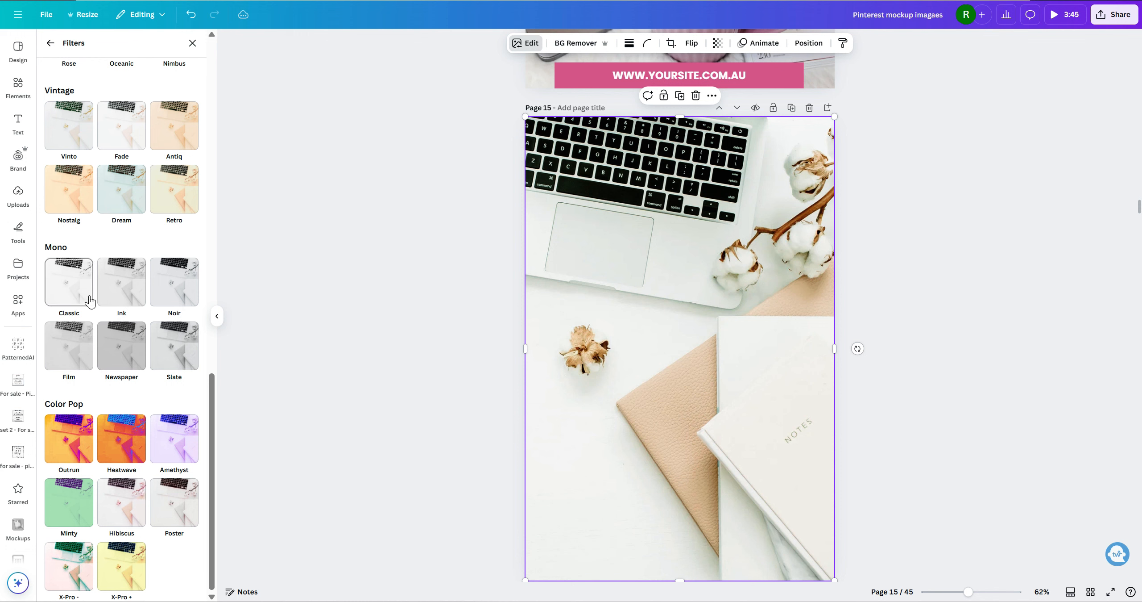
Try the Classic and Noir filters on the desk photo, and apply Slate with its intensity reduced to about a third.
left_click(86, 295)
left_click(165, 286)
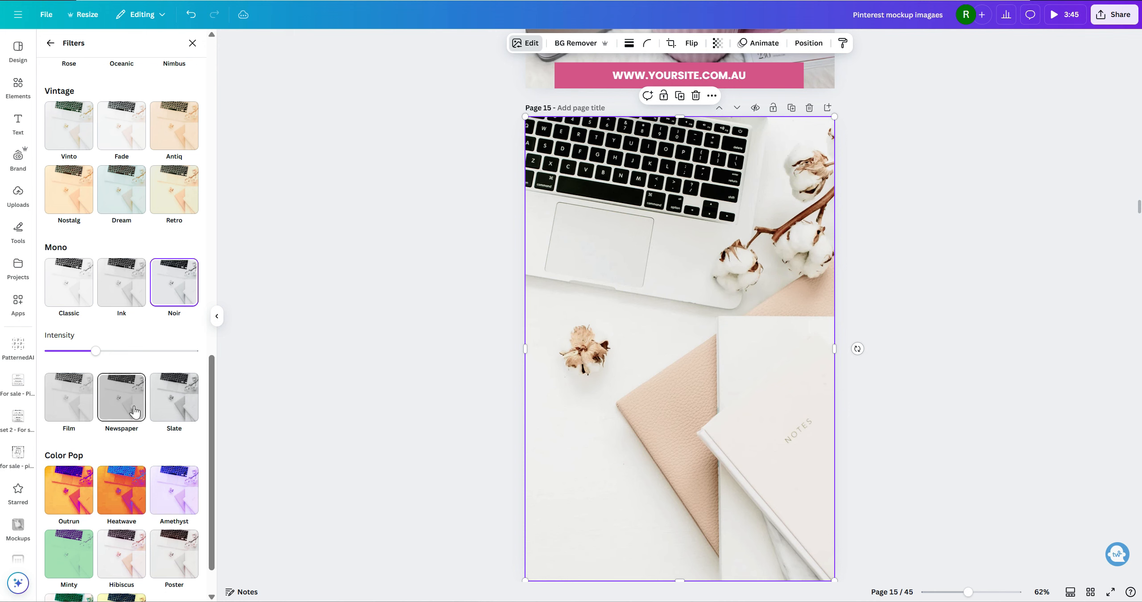
left_click(177, 404)
left_click_drag(95, 414, 208, 420)
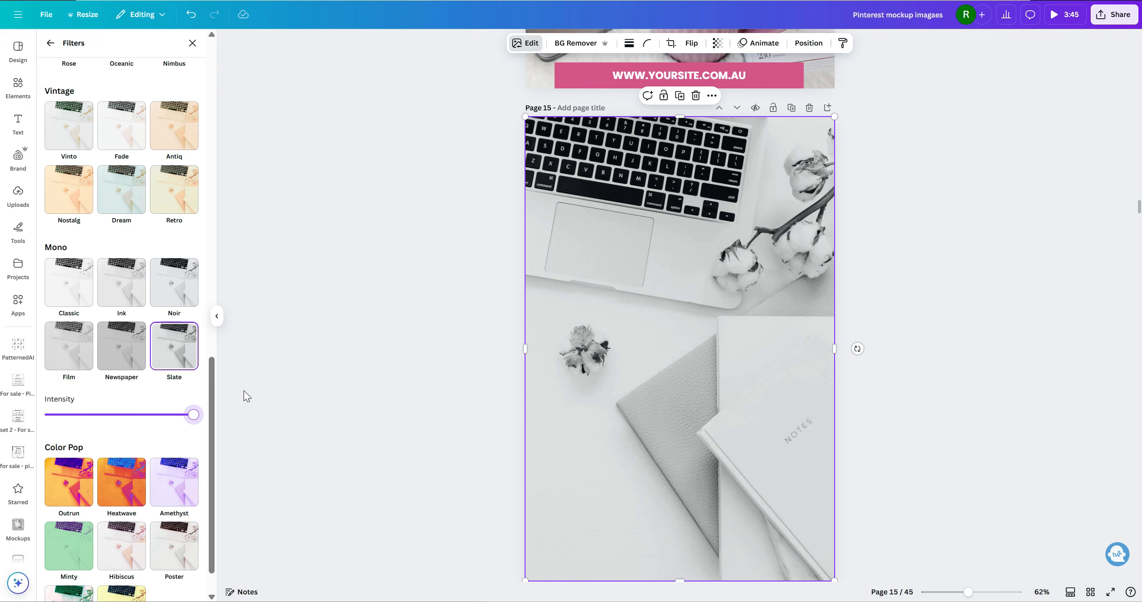
left_click_drag(195, 416, 90, 417)
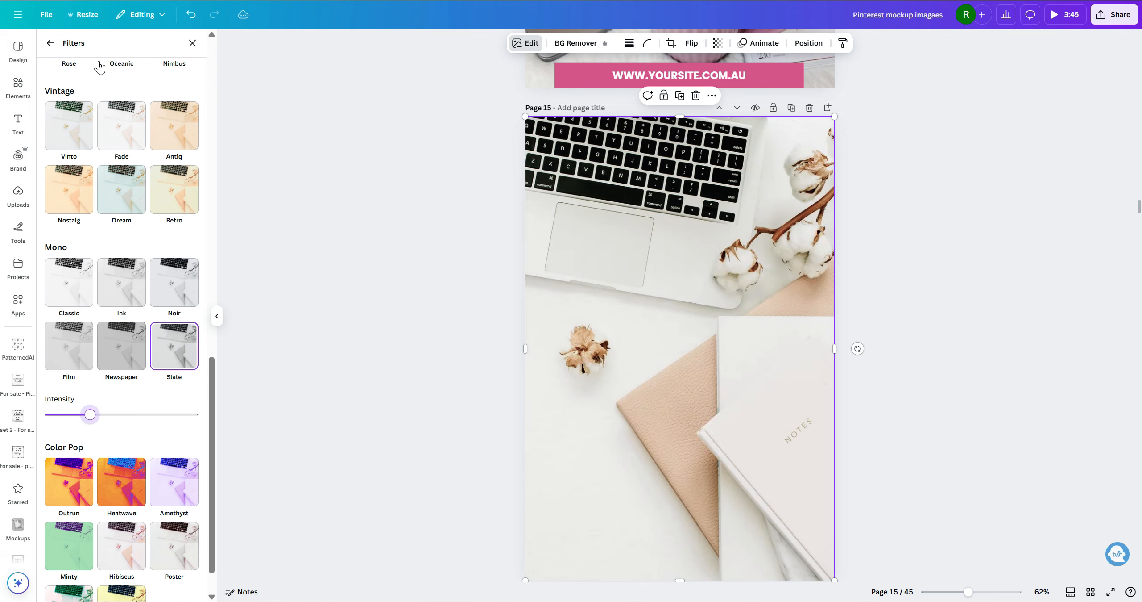
left_click(51, 44)
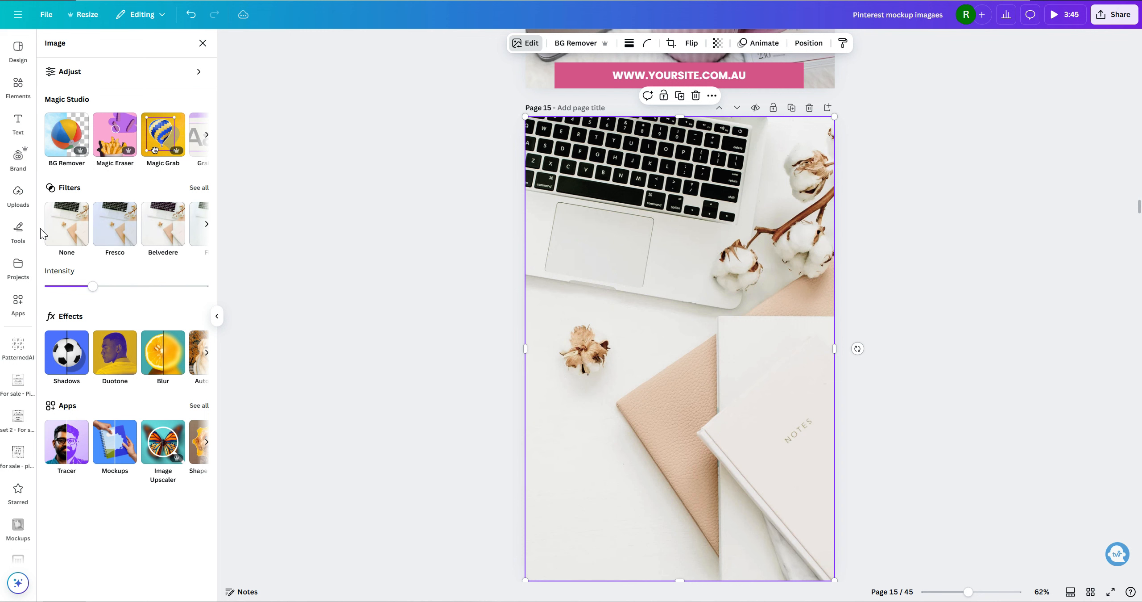
Try brush blur on the dried flower below the laptop, with intensities 69 and 17 and brush size 9, and undo the blur.
left_click(167, 352)
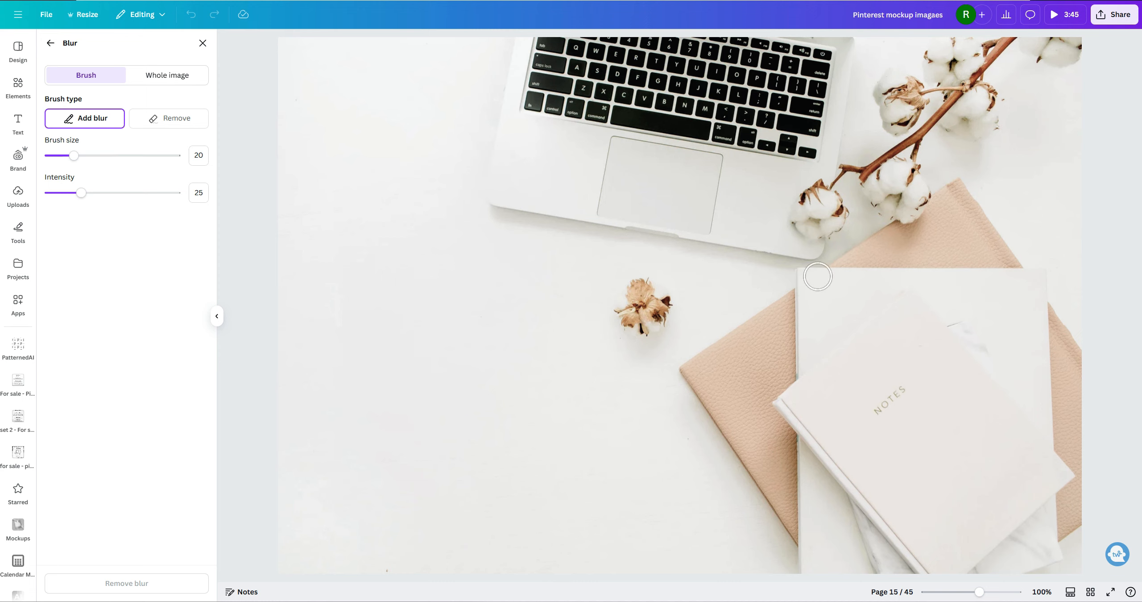
mouse_move(669, 272)
left_mouse_down()
mouse_move(624, 331)
mouse_move(660, 289)
mouse_move(669, 312)
mouse_move(656, 283)
left_mouse_up()
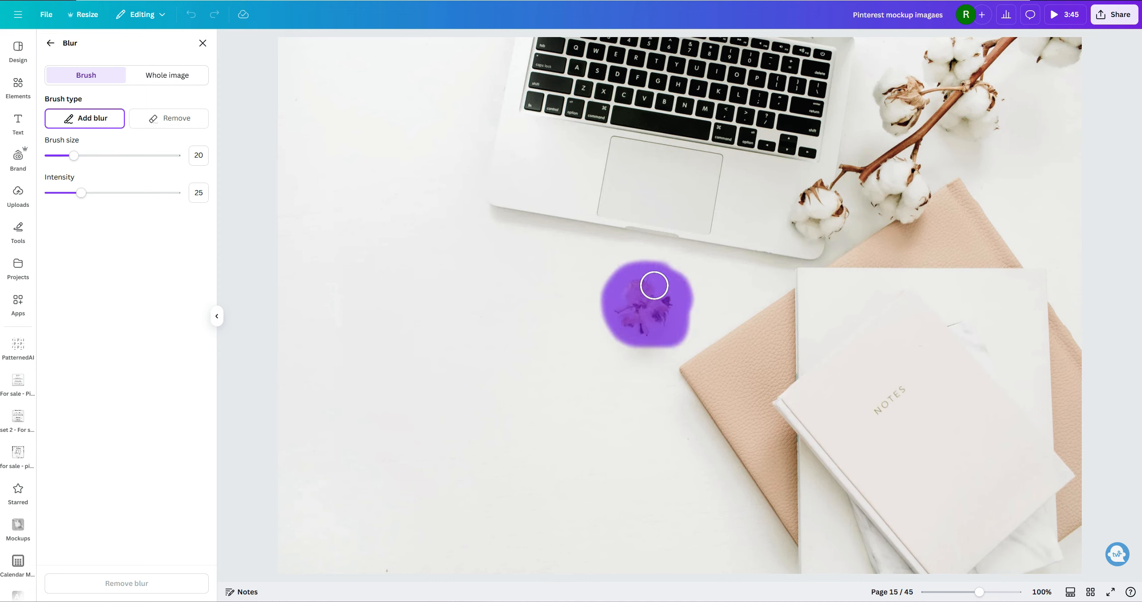
left_click_drag(81, 193, 136, 192)
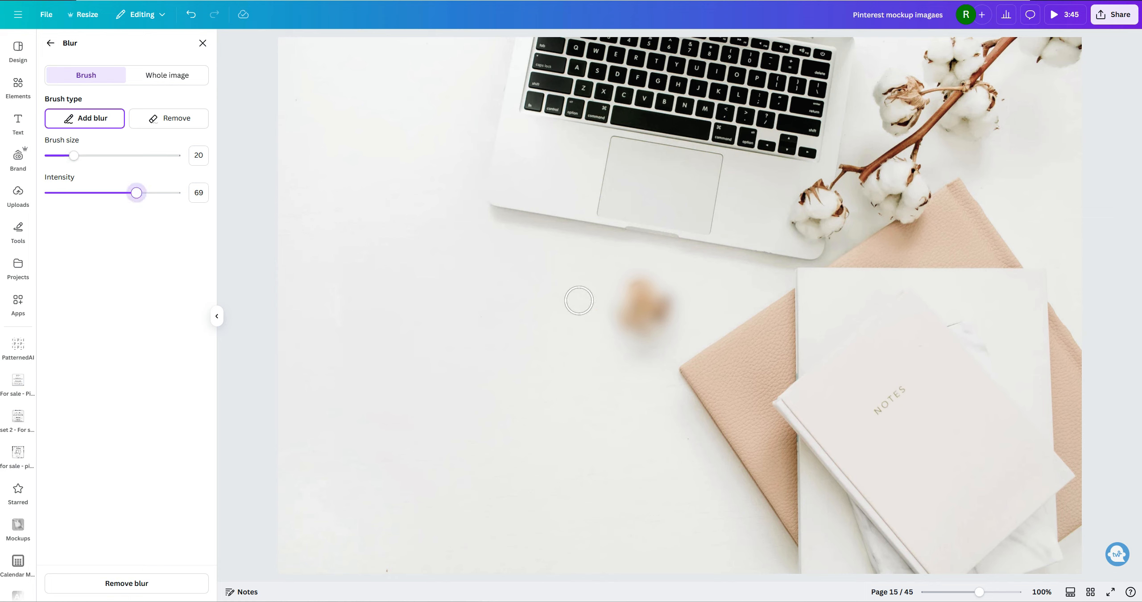
left_click_drag(136, 192, 71, 192)
left_click_drag(74, 155, 59, 155)
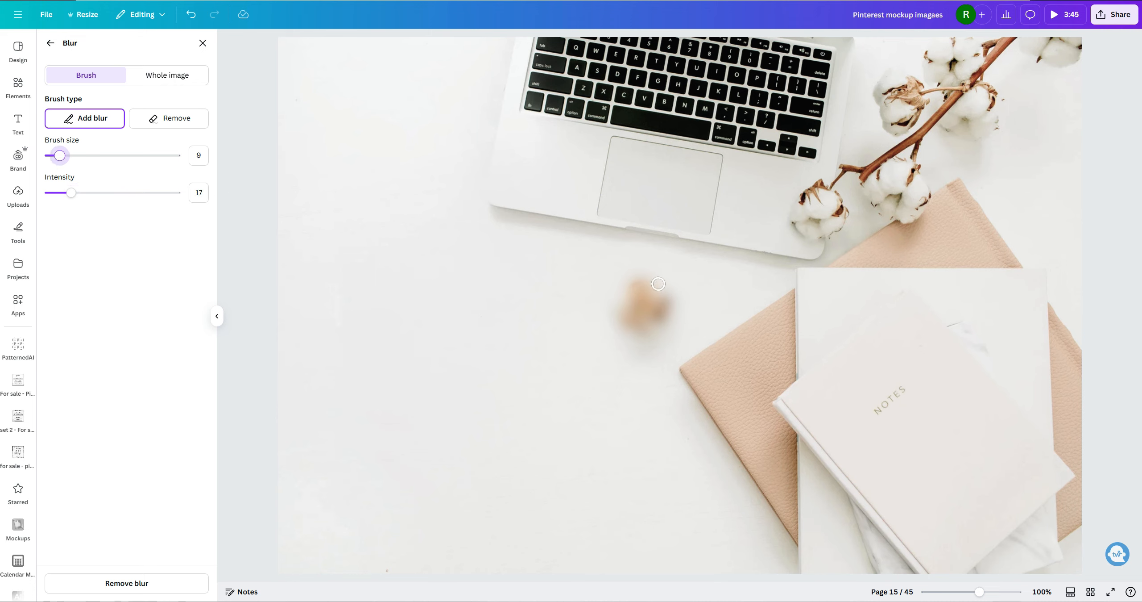
left_click(191, 15)
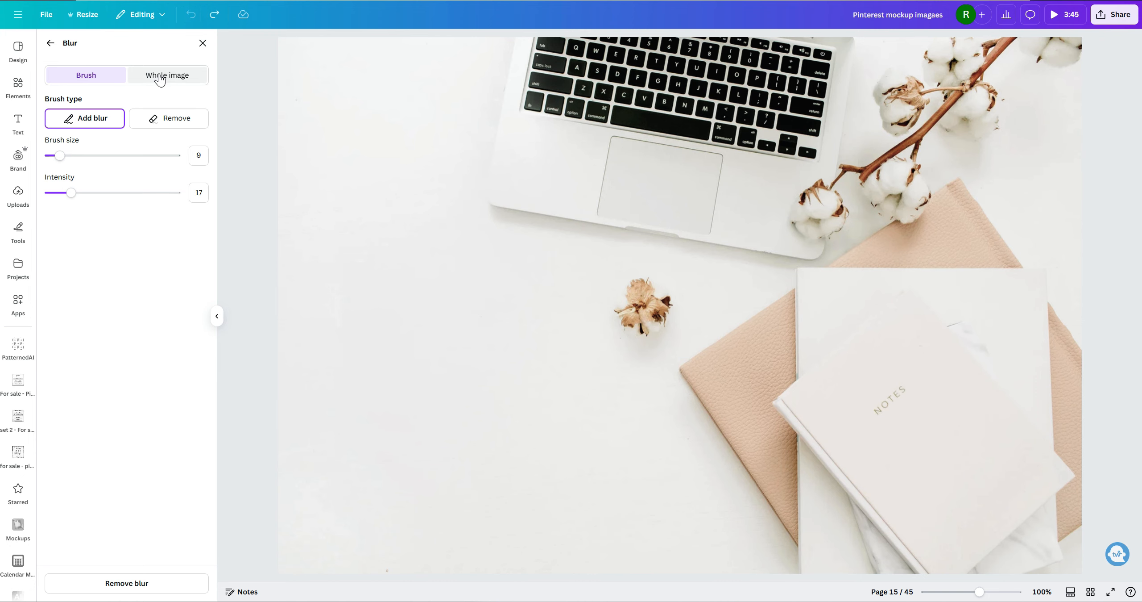
left_click(51, 45)
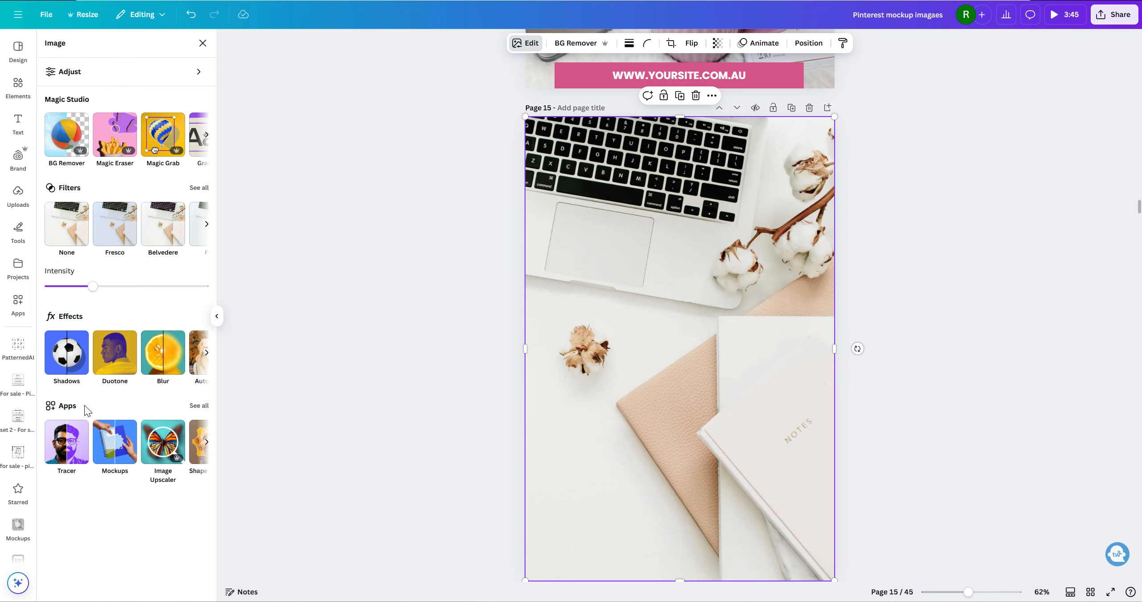
left_click(207, 352)
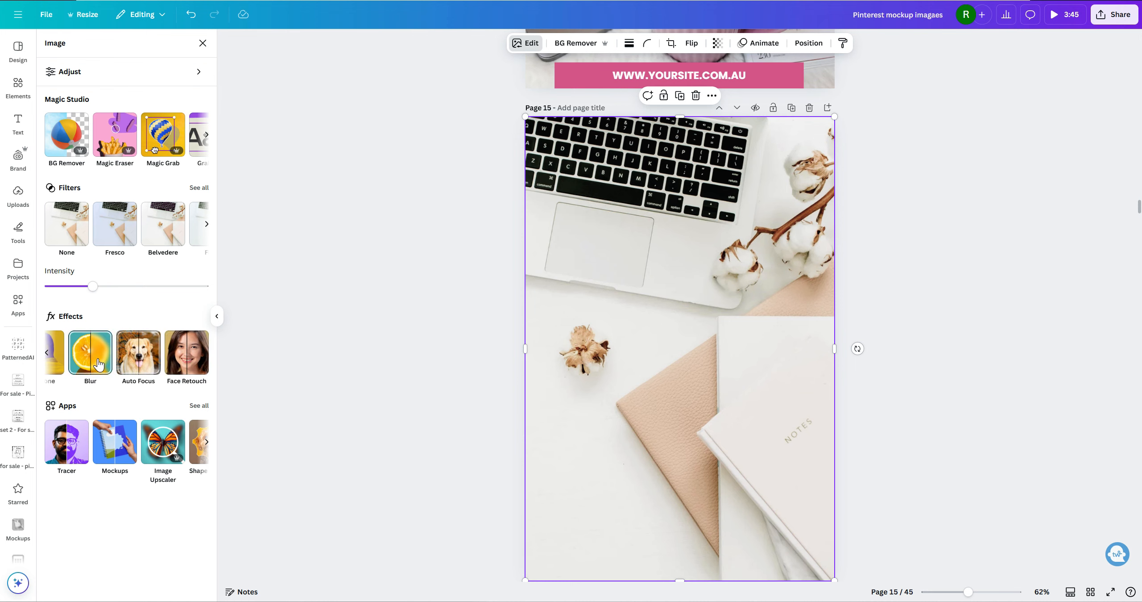
left_click(47, 355)
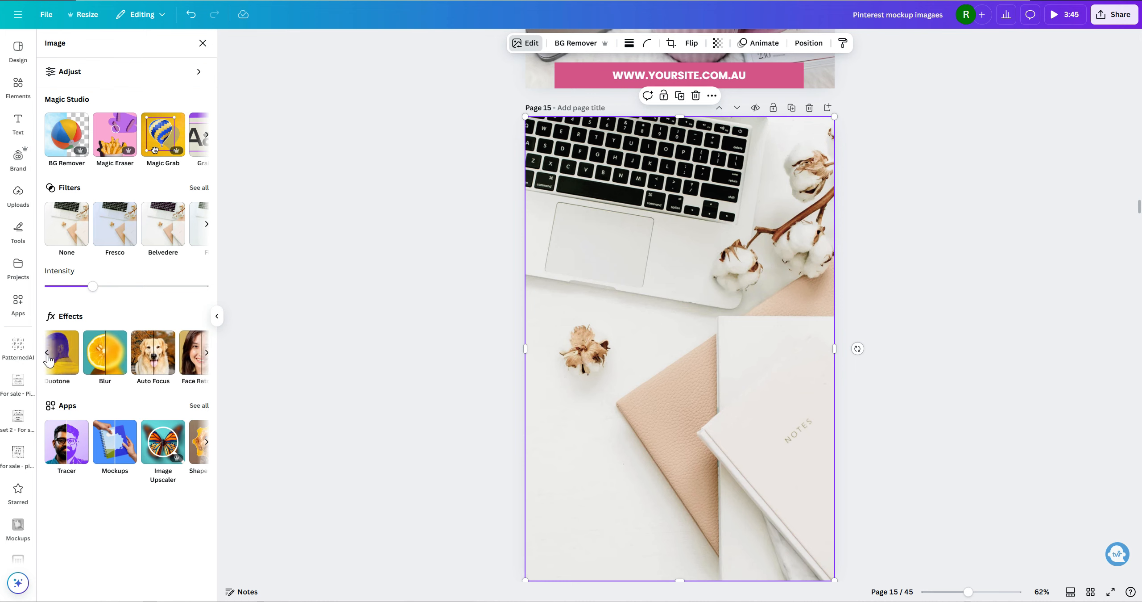
left_click(47, 355)
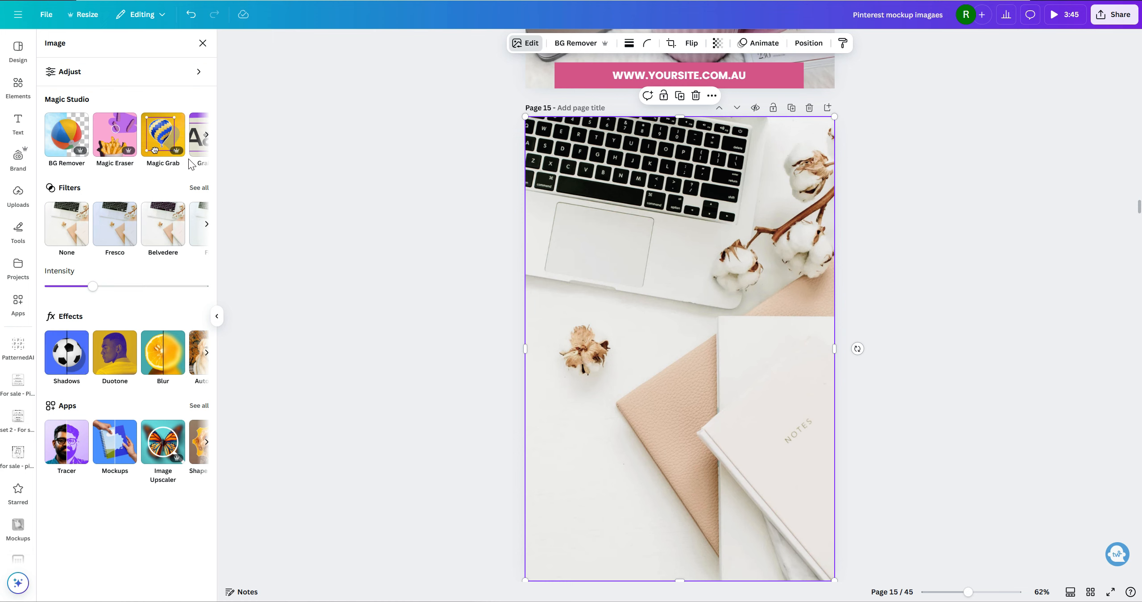
left_click(207, 137)
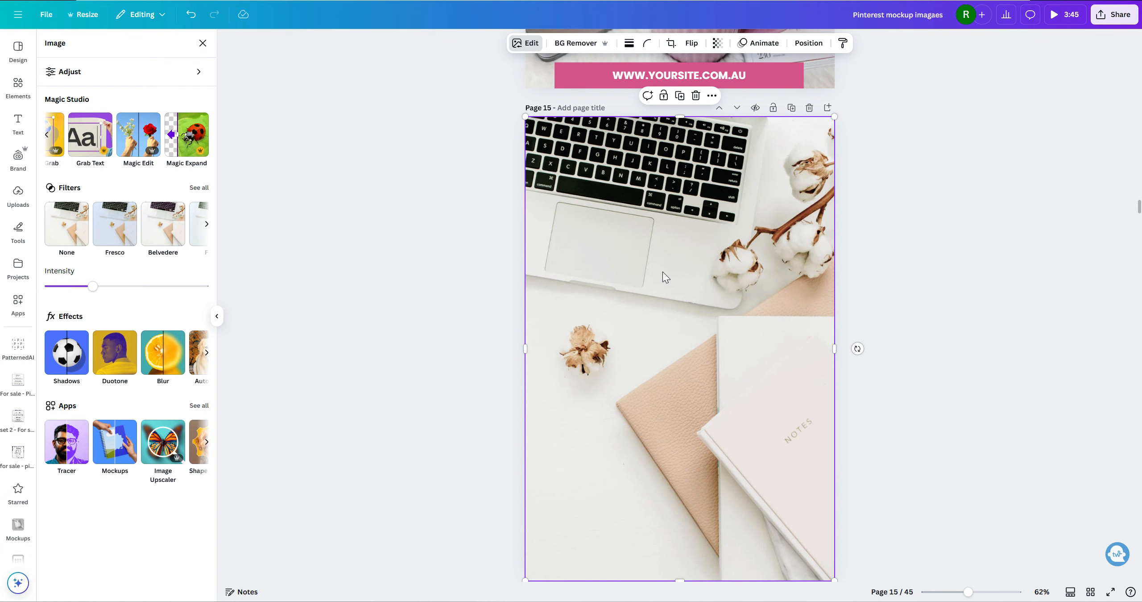
Reposition the desk photo within its crop, shifting the laptop and dried flower right to leave more empty desk on the left.
double_click(637, 266)
left_click_drag(656, 259, 723, 249)
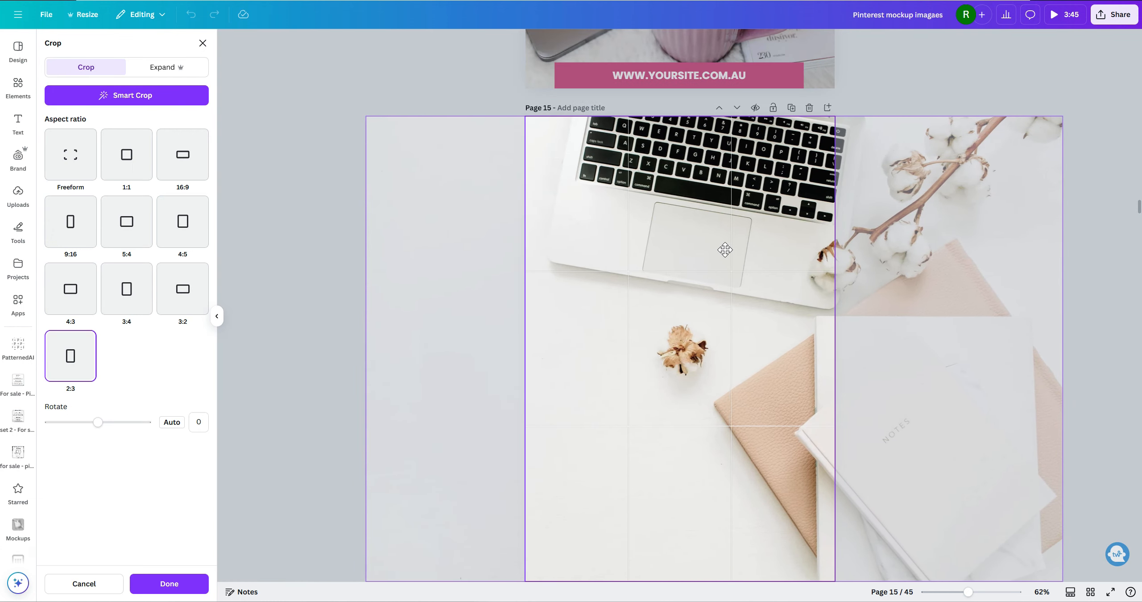
left_click(320, 273)
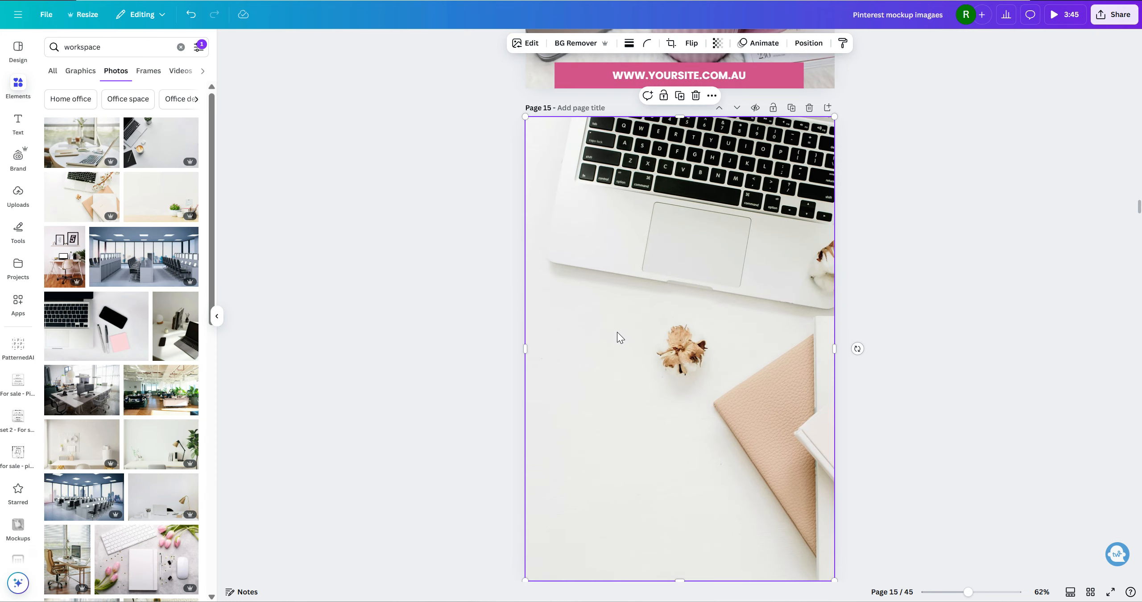
double_click(625, 288)
left_click_drag(625, 288, 755, 290)
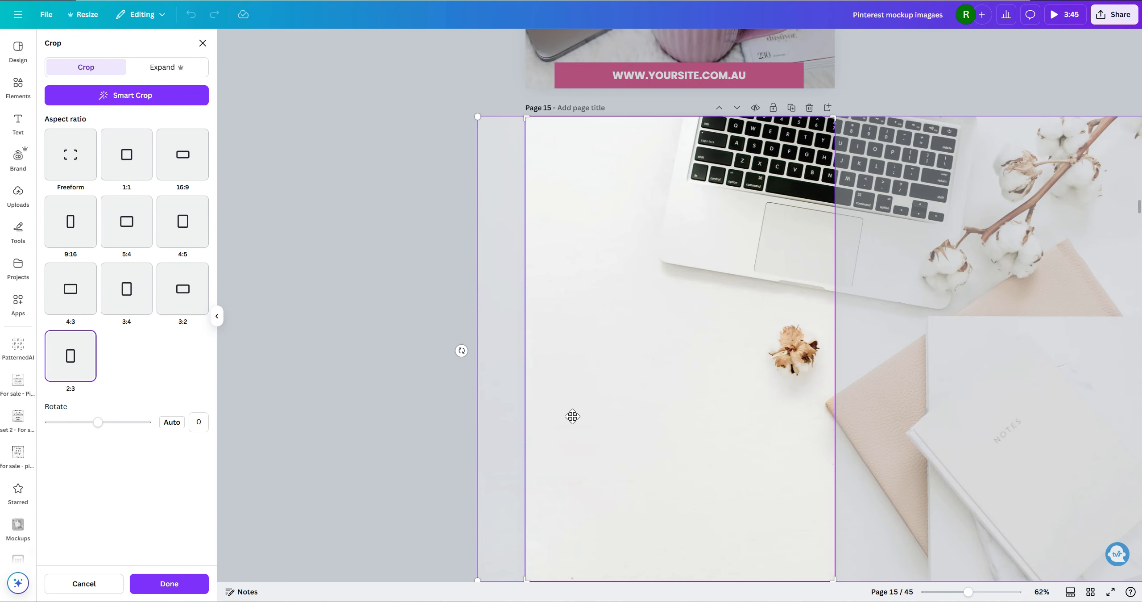
left_click_drag(660, 308, 592, 301)
left_click(311, 217)
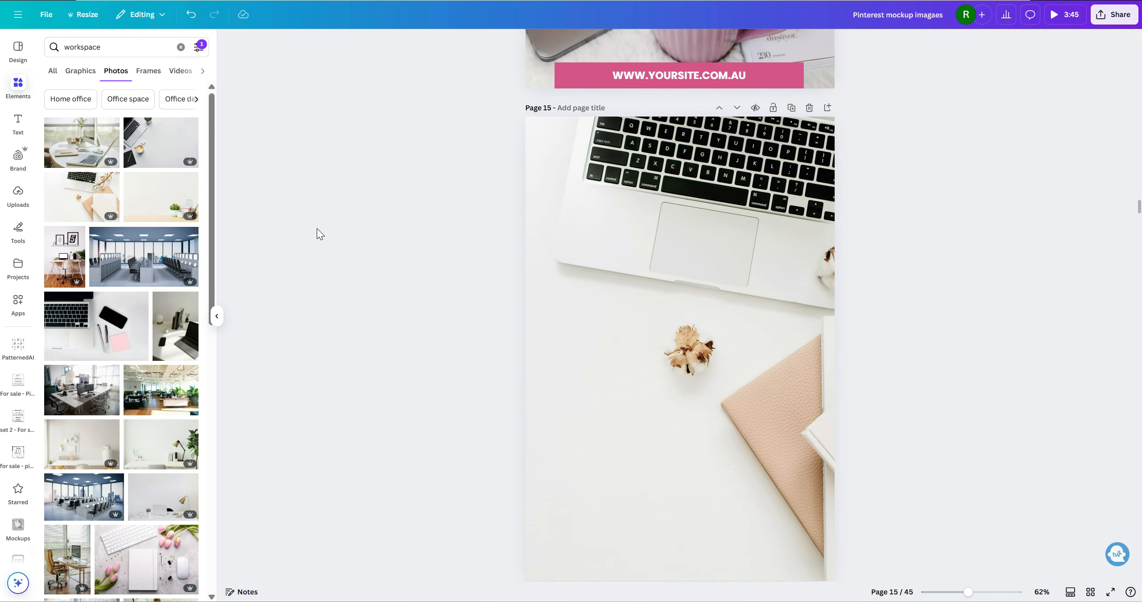
Use Magic Expand in Freeform size to extend the desk photo beyond both side edges, and keep the first generated result.
left_click(588, 265)
left_click(540, 44)
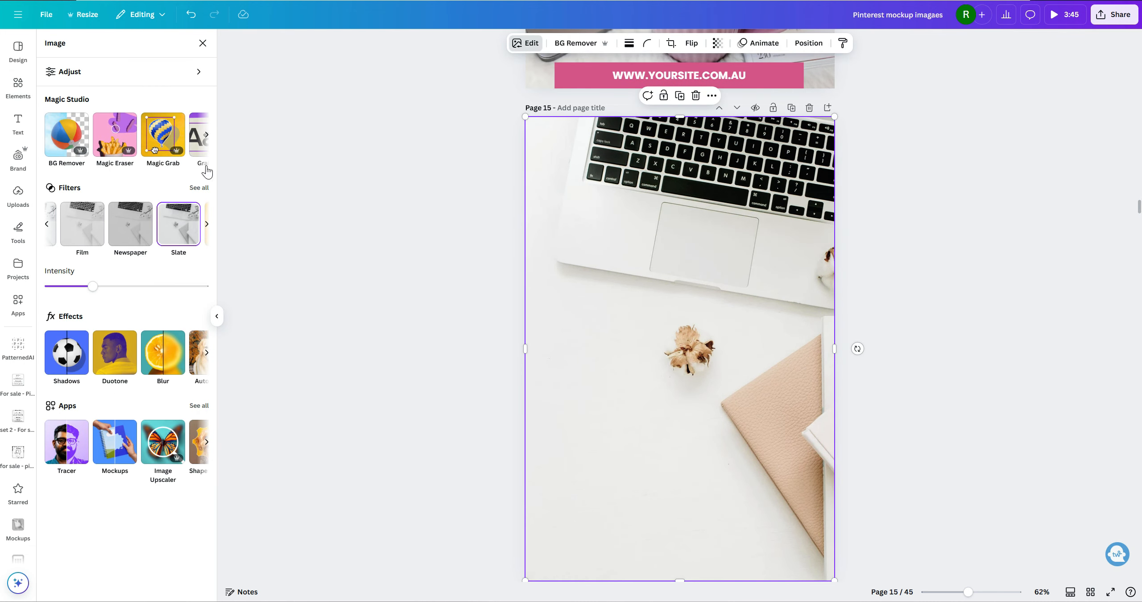
left_click(206, 142)
left_click(206, 139)
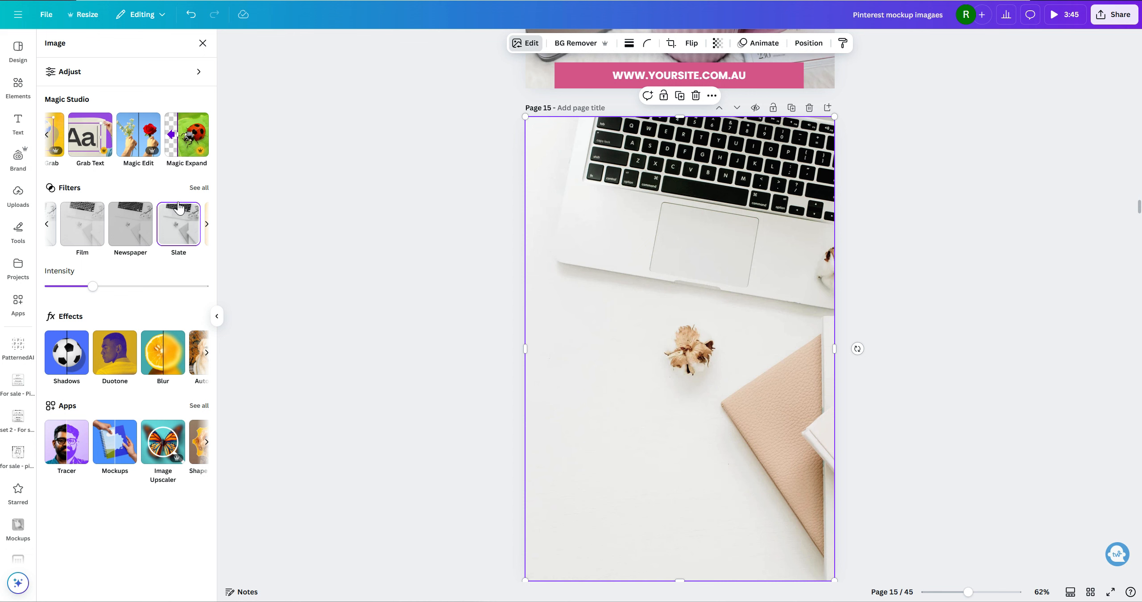
left_click(185, 154)
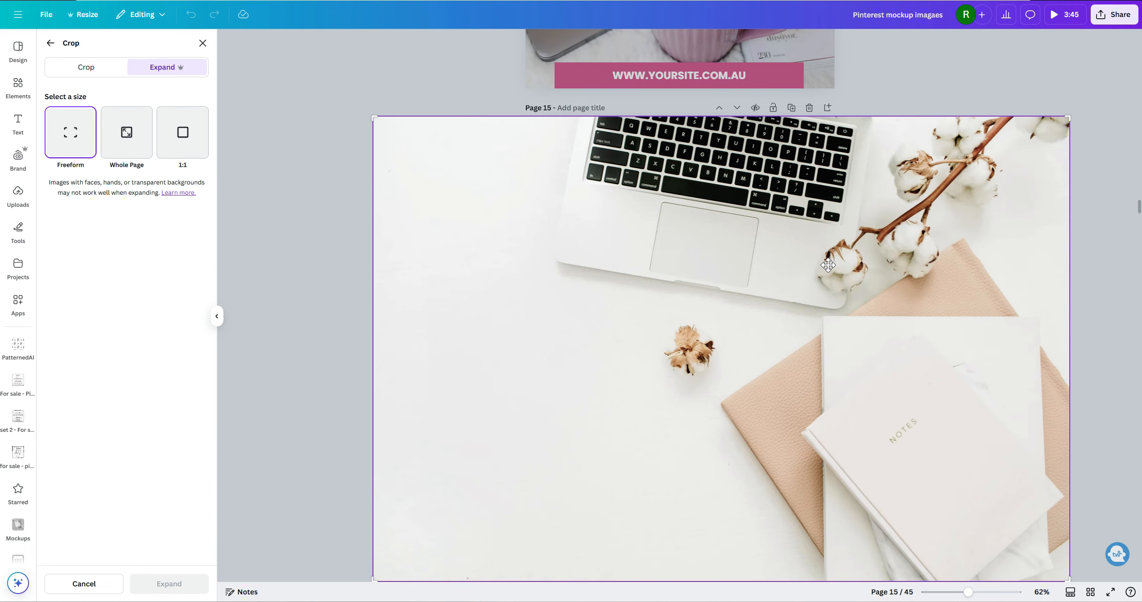
key("ctrl+minus")
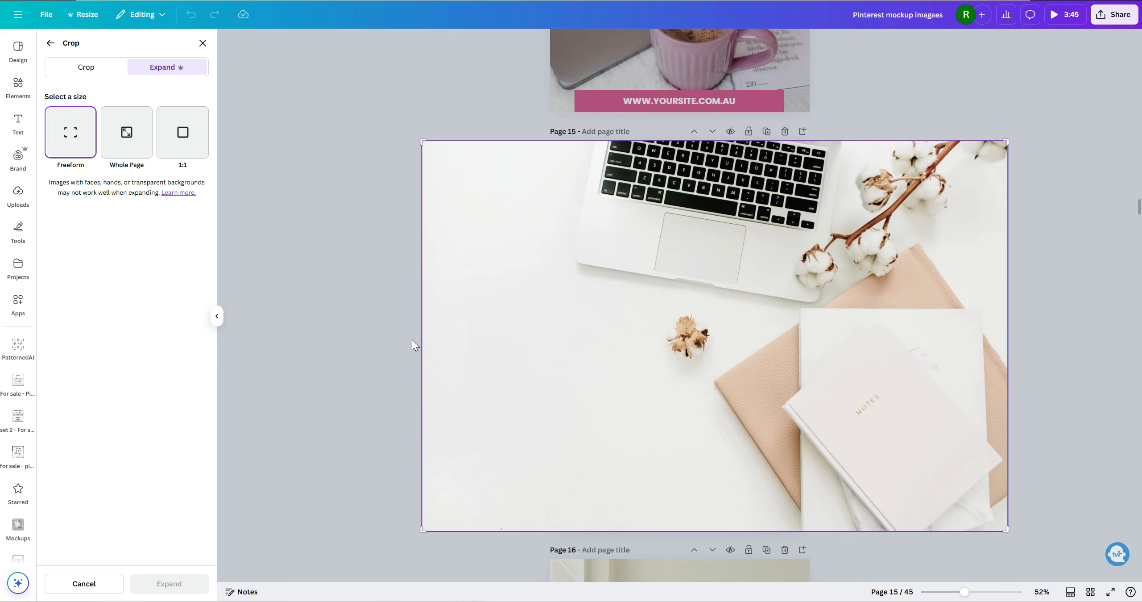
left_click_drag(1004, 530, 1091, 530)
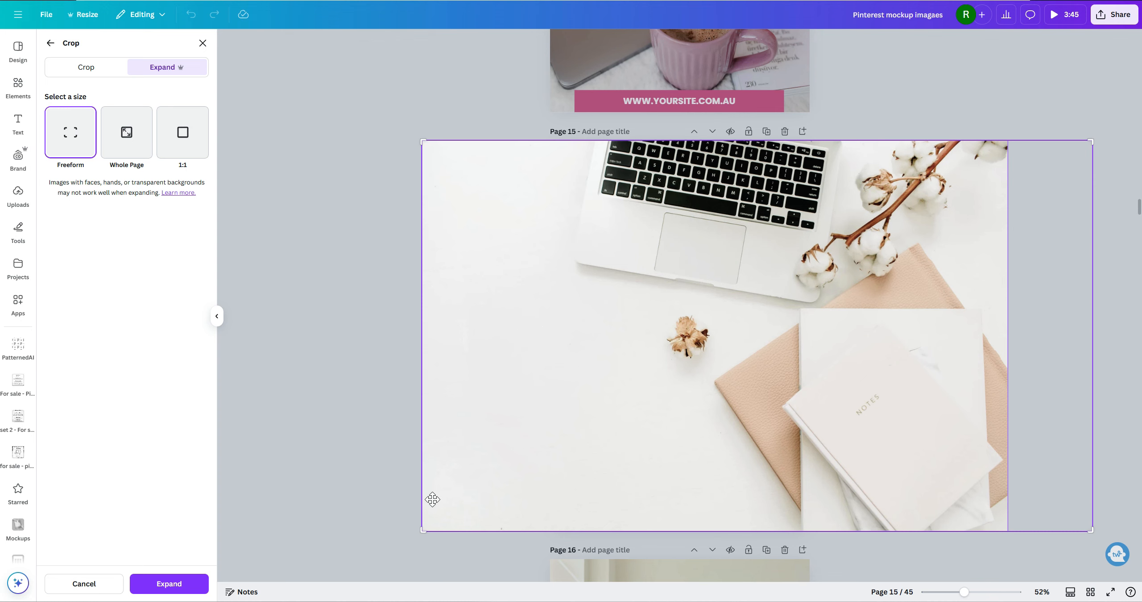
left_click_drag(423, 530, 338, 530)
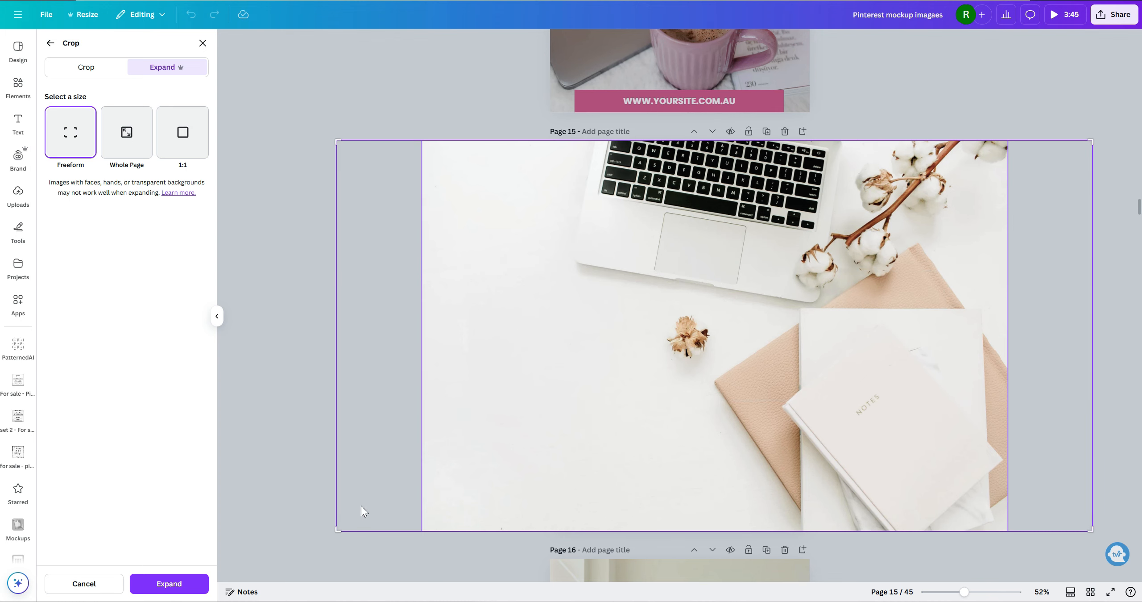
left_click(151, 592)
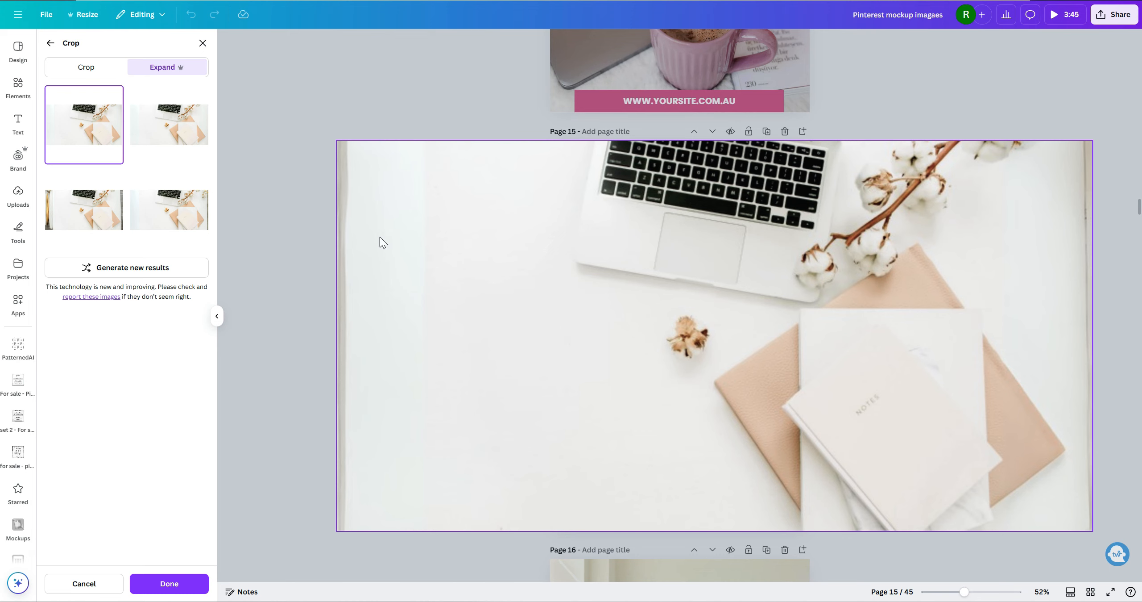
left_click(1102, 253)
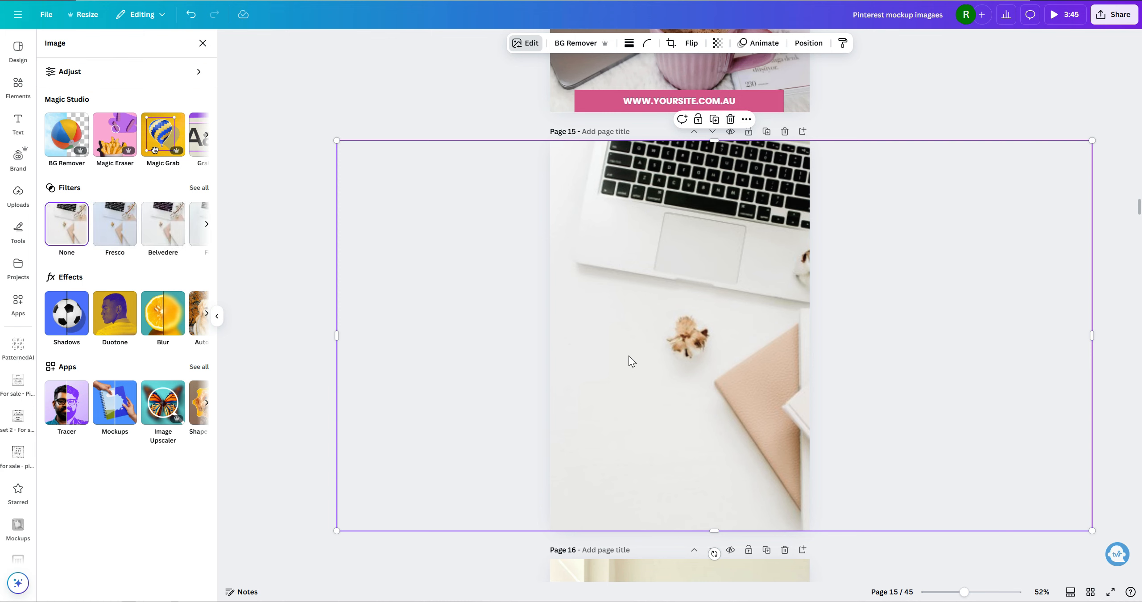
Use Magic Edit to brush over the empty desk area below and left of the dried flower and generate "add a notebook".
left_click(206, 134)
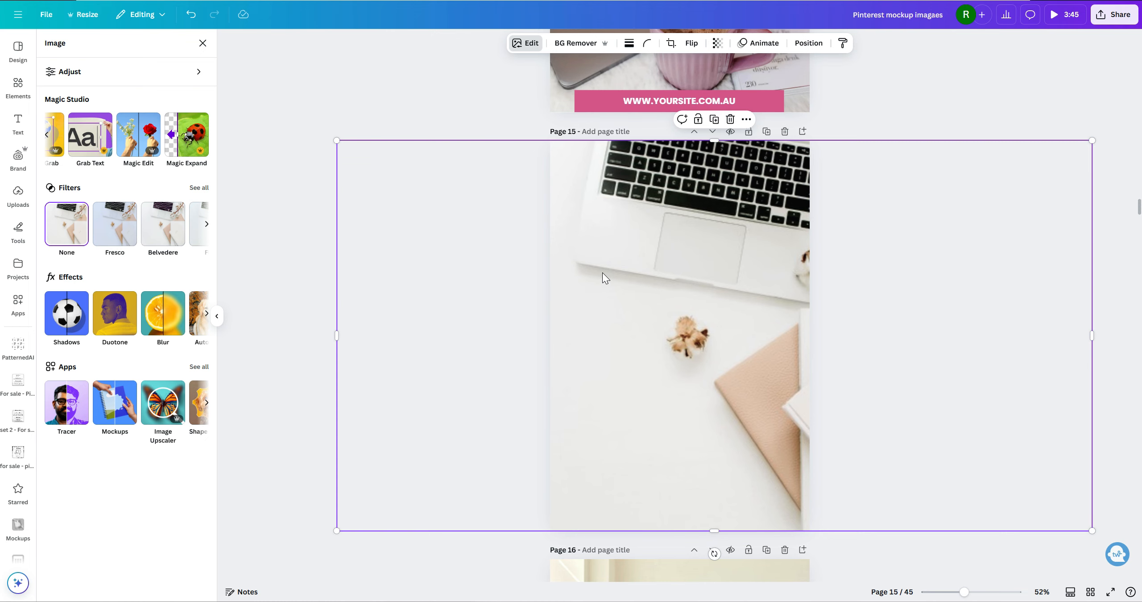
left_click(132, 144)
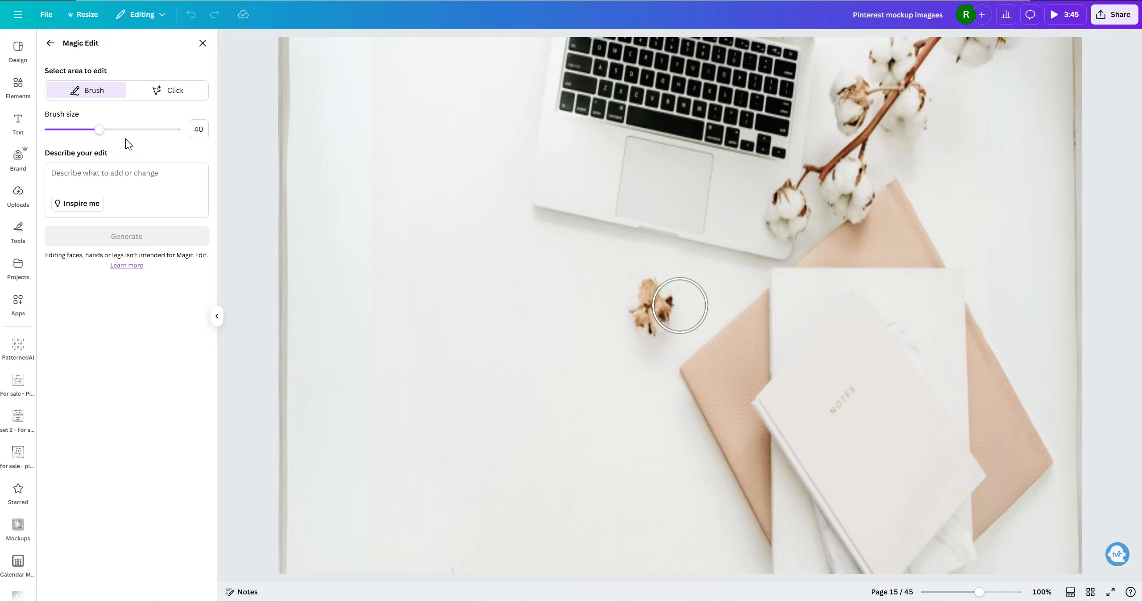
left_click(113, 172)
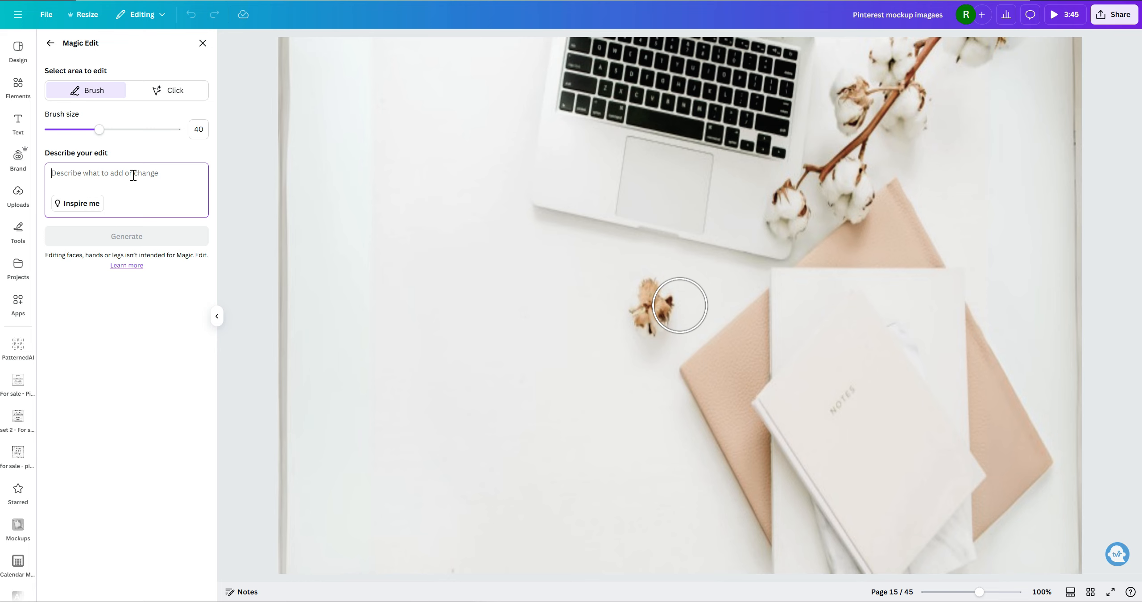
type("note")
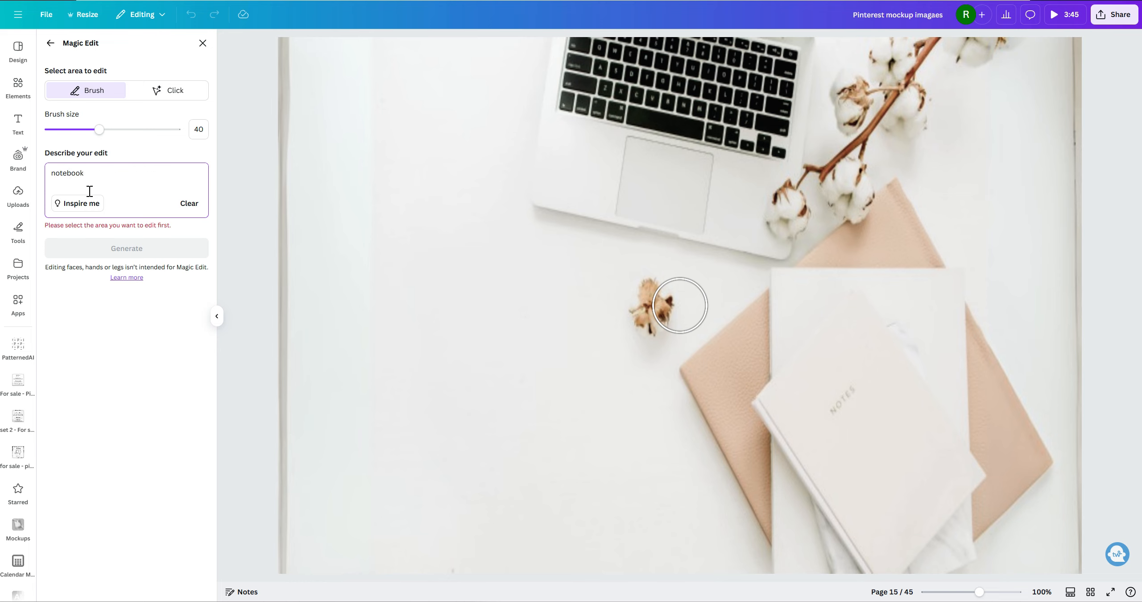
type("book")
key("Return")
left_click(91, 204)
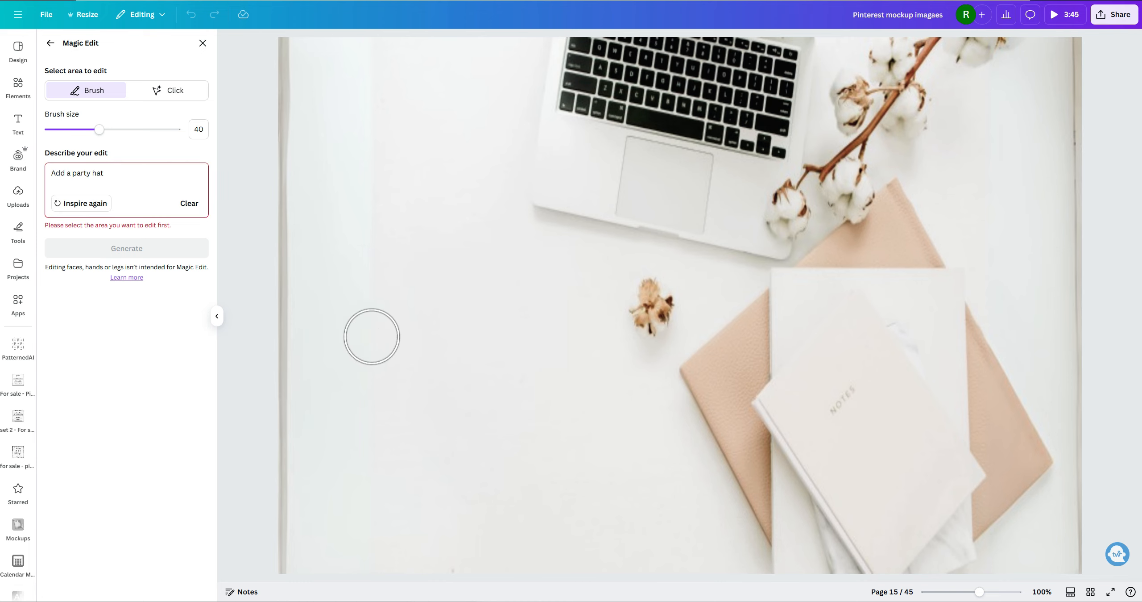
mouse_move(543, 356)
left_mouse_down()
mouse_move(417, 449)
mouse_move(587, 408)
mouse_move(449, 456)
mouse_move(540, 483)
mouse_move(530, 432)
left_mouse_up()
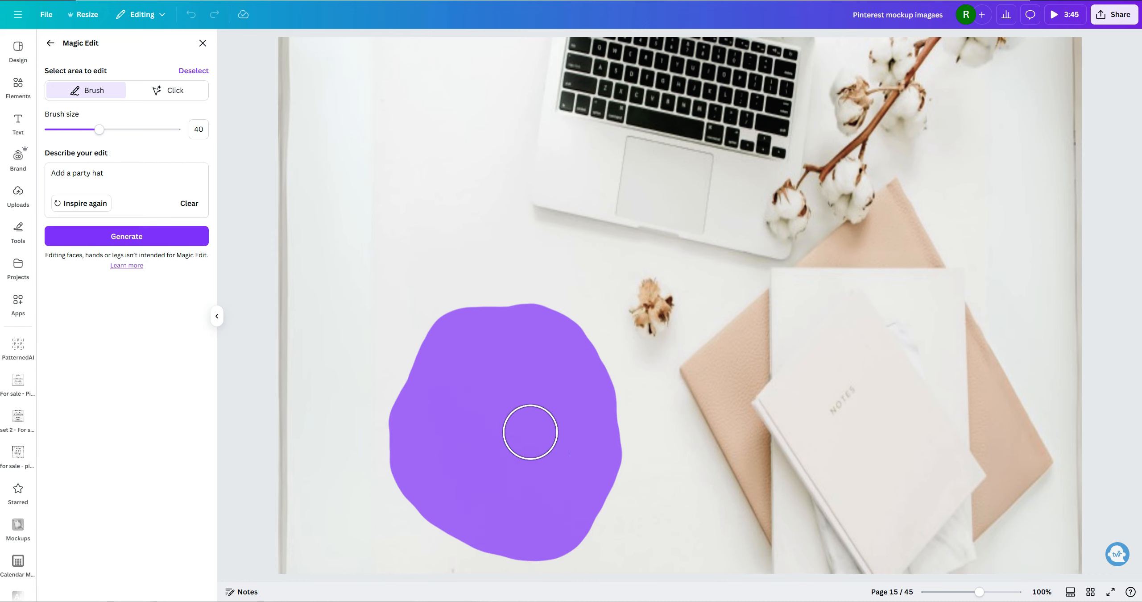
left_click_drag(117, 172, 33, 171)
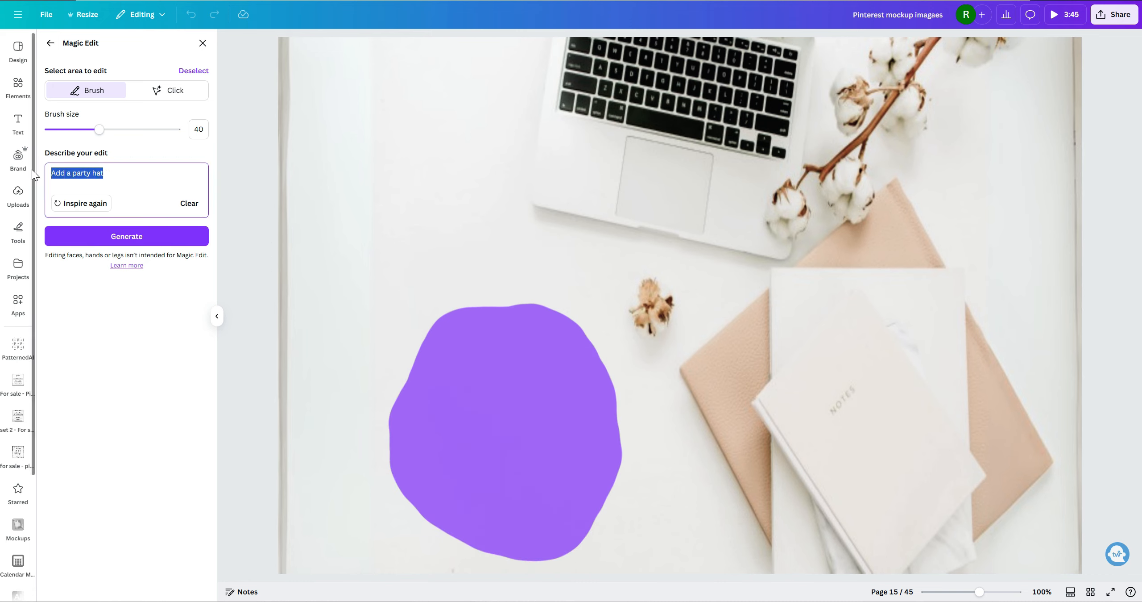
type("add a notebook")
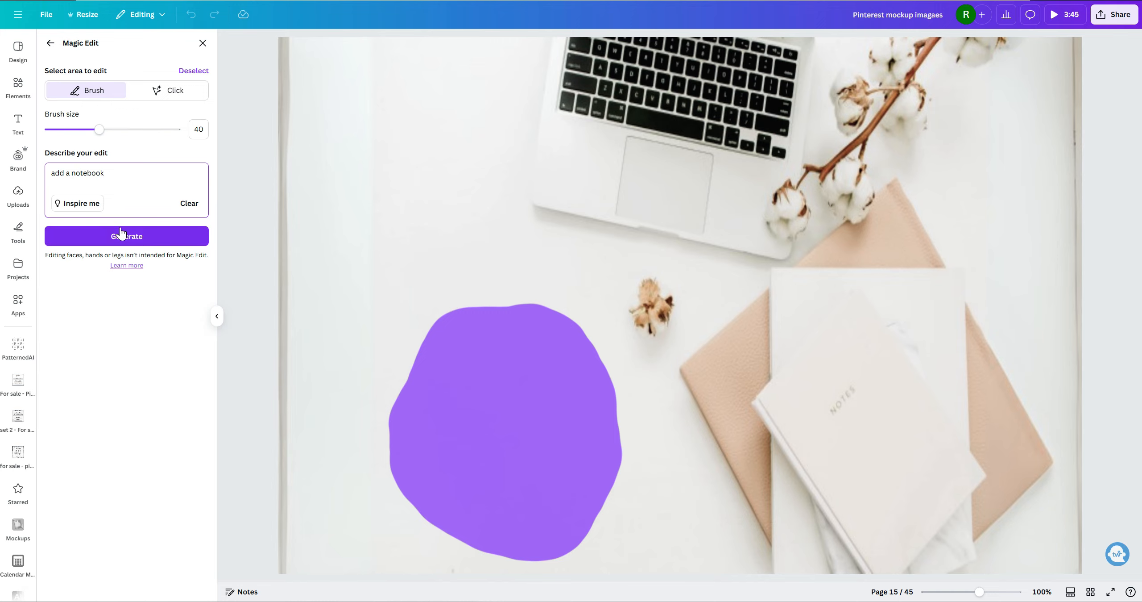
left_click(169, 241)
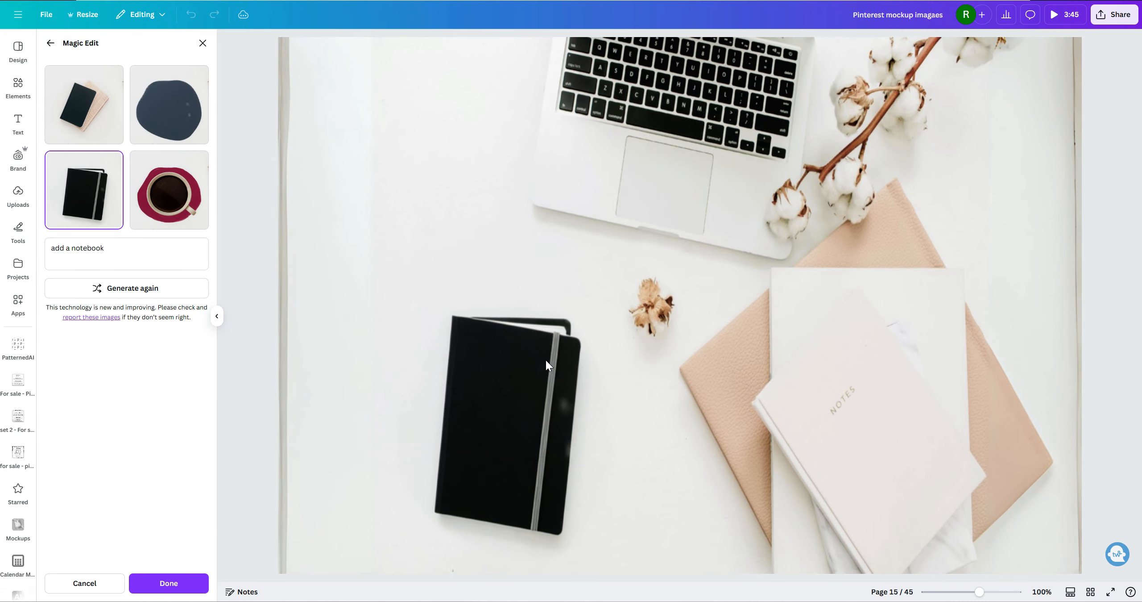
Preview the generated notebook variants and discard the Magic Edit without applying any of them.
left_click(112, 134)
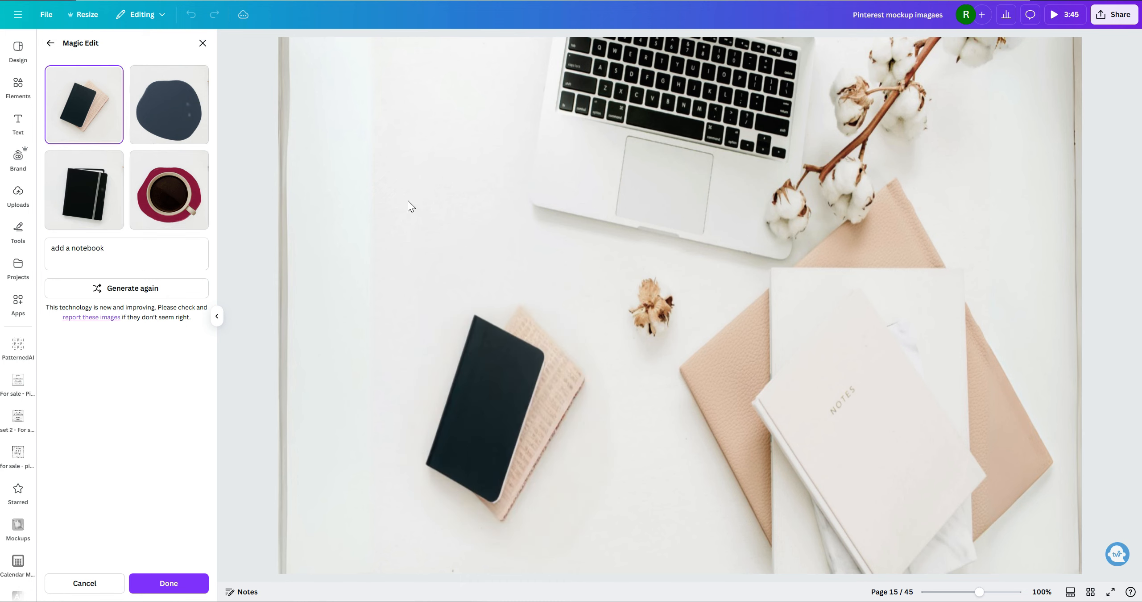
left_click(85, 192)
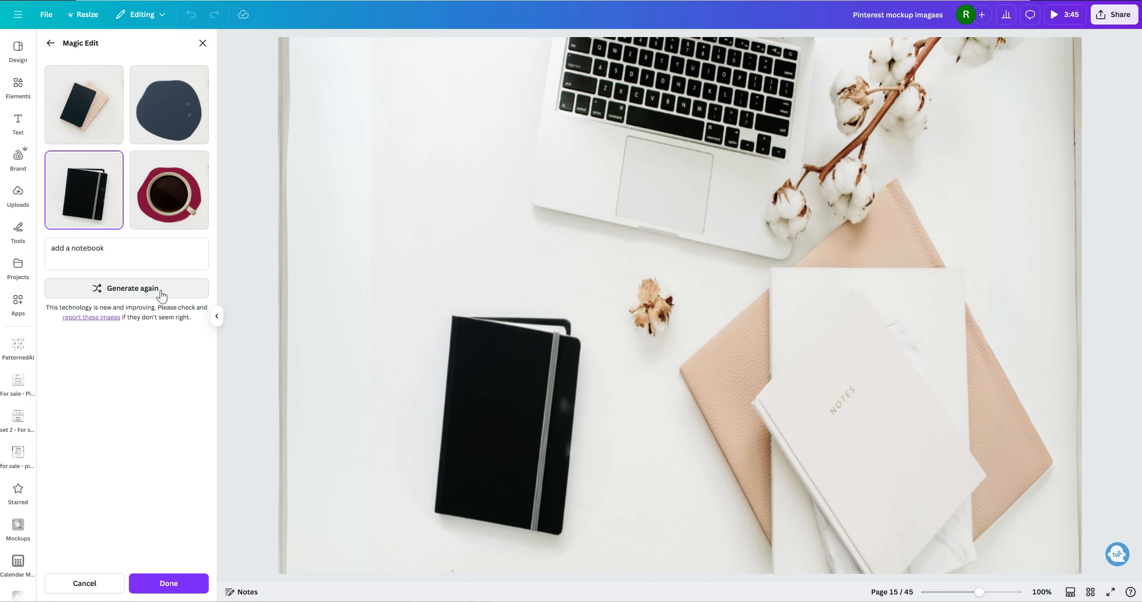
left_click(84, 583)
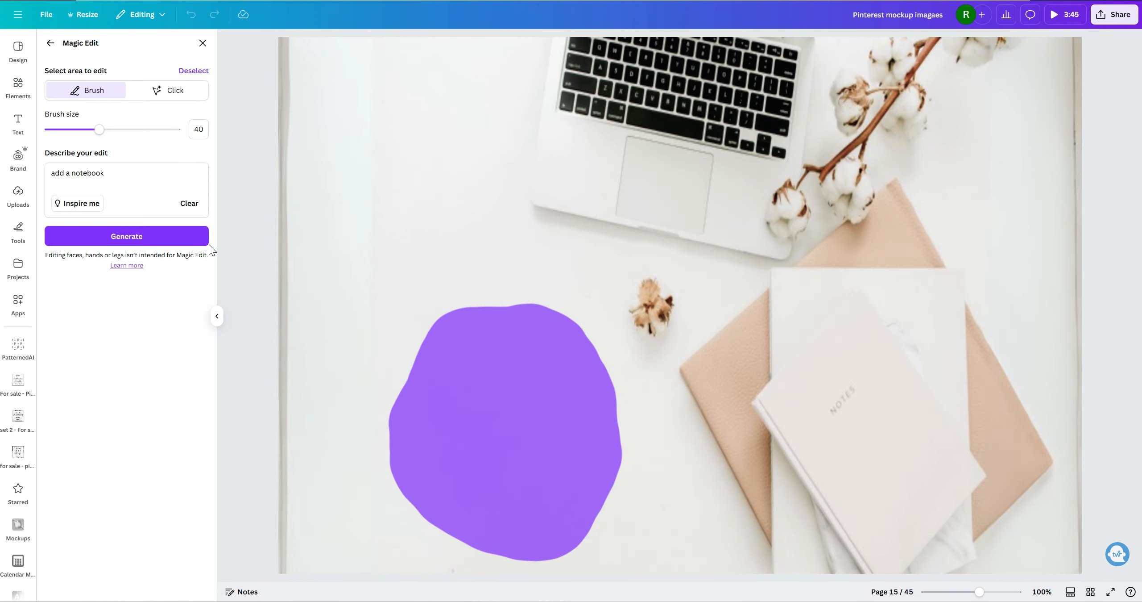
left_click(203, 43)
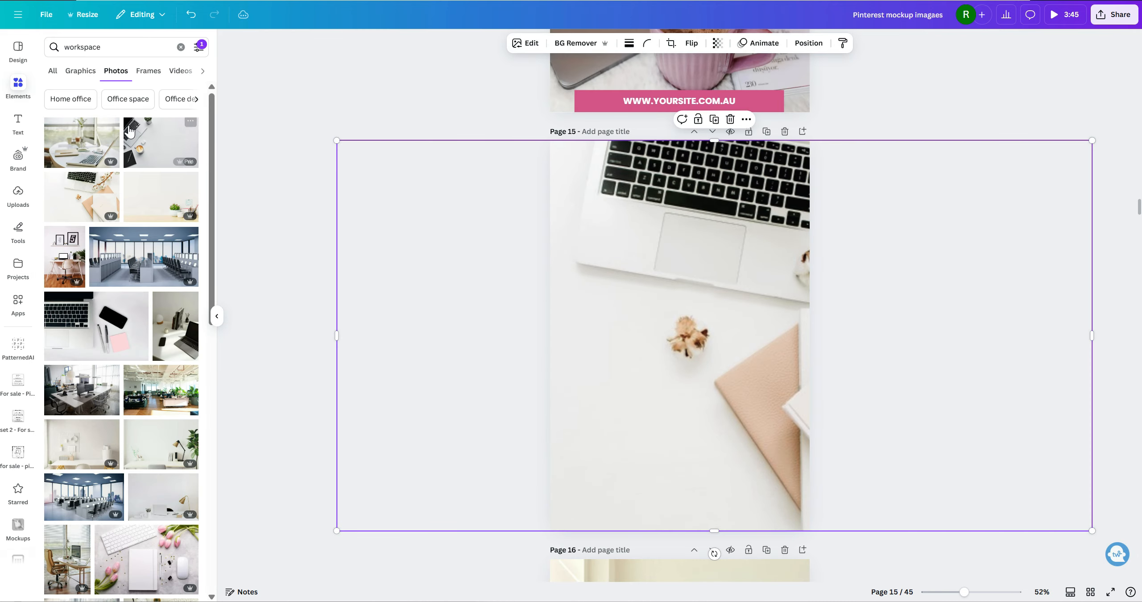
Replace the photo search term "workspace" with "notebook" and run the search.
left_click(115, 47)
double_click(115, 47)
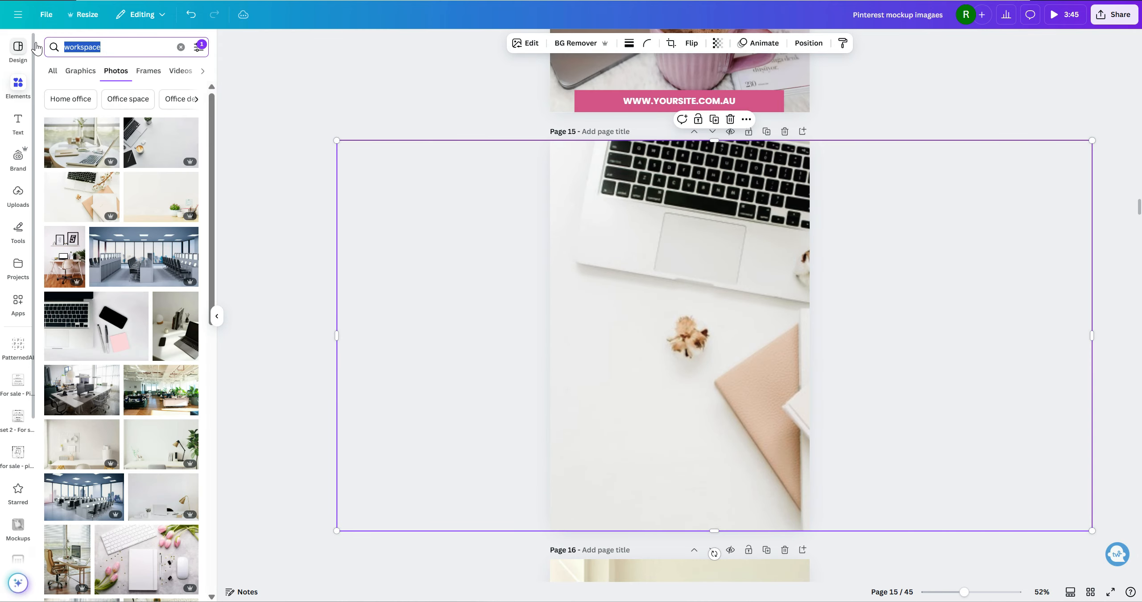
type("npoteboo")
key("BackSpace")
key("BackSpace")
key("BackSpace")
key("BackSpace")
key("BackSpace")
key("BackSpace")
key("BackSpace")
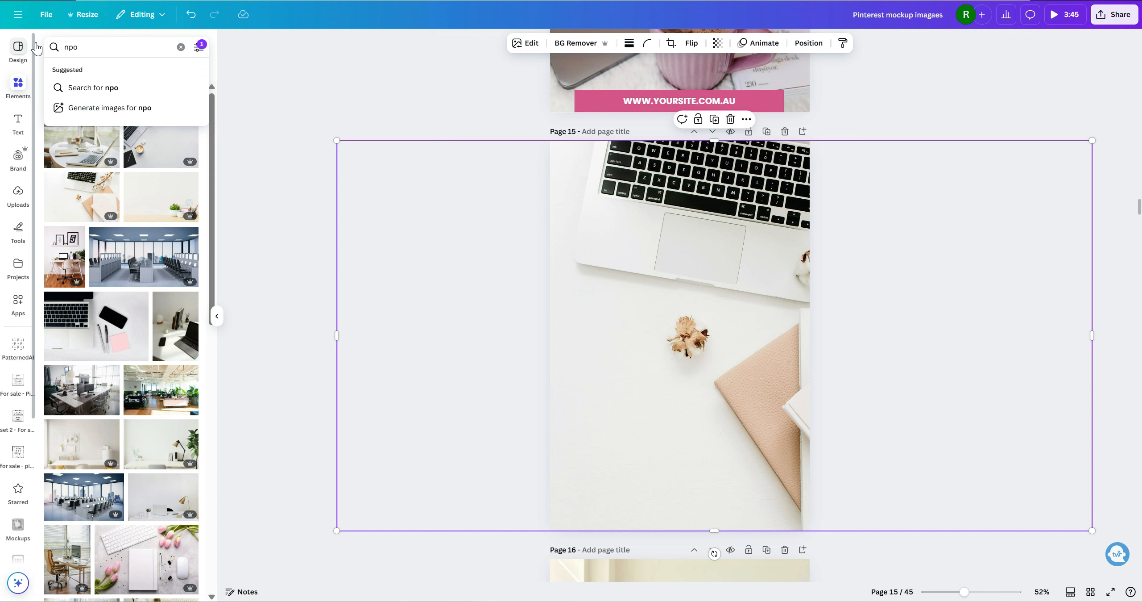
type("otebook")
key("Return")
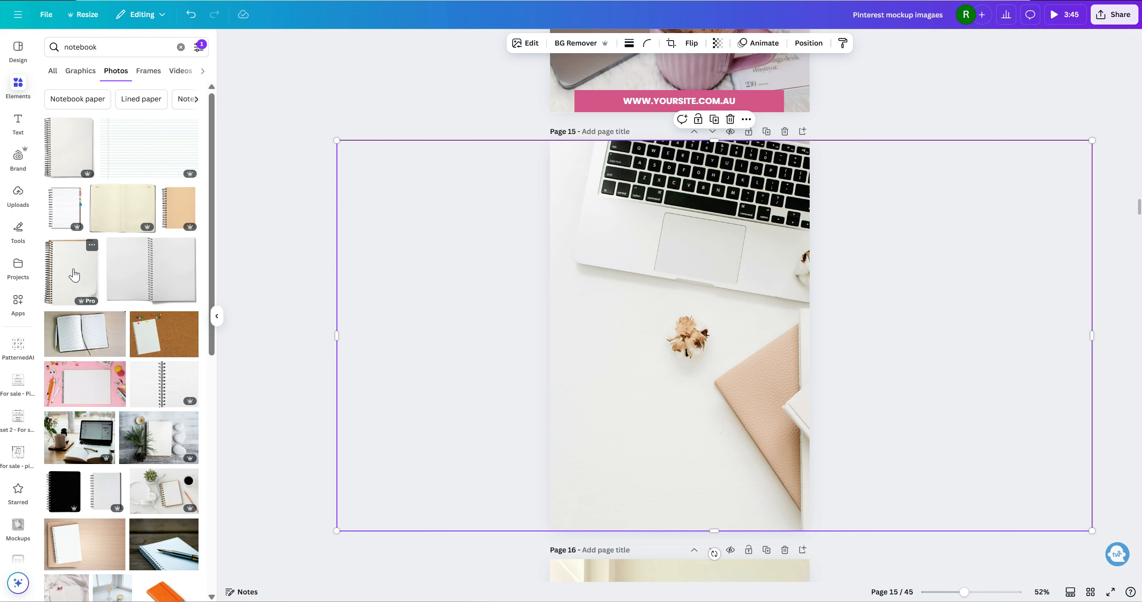
Add the blank spiral notebook with the curled corner, shrink it below the dried flower, and tilt it slightly counterclockwise.
left_click(74, 275)
left_click_drag(669, 342, 656, 381)
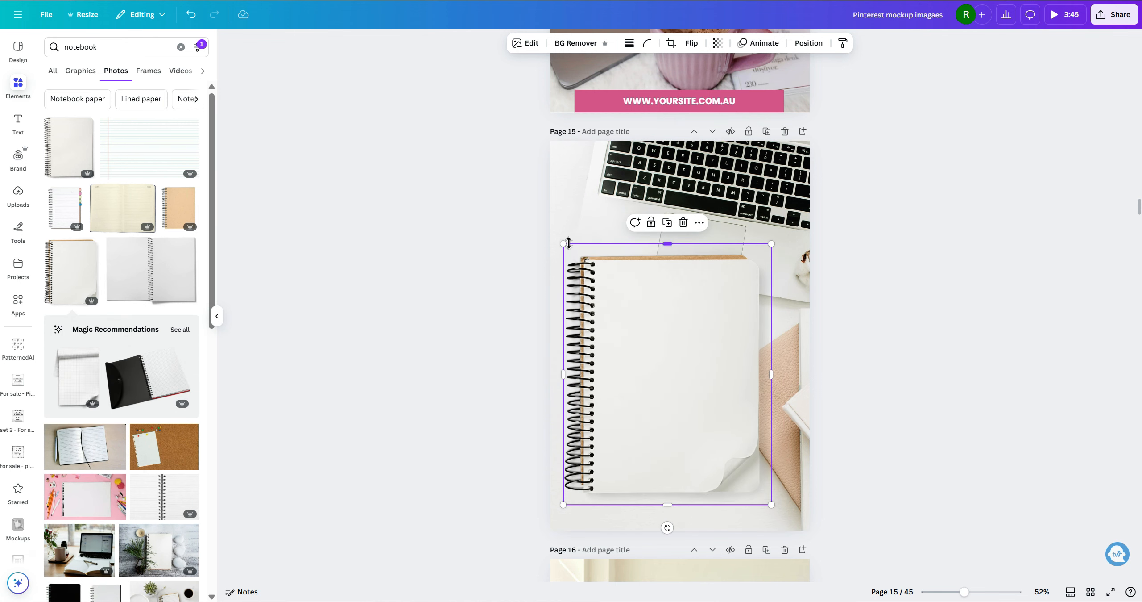
left_click_drag(568, 243, 626, 320)
left_click_drag(700, 382, 648, 401)
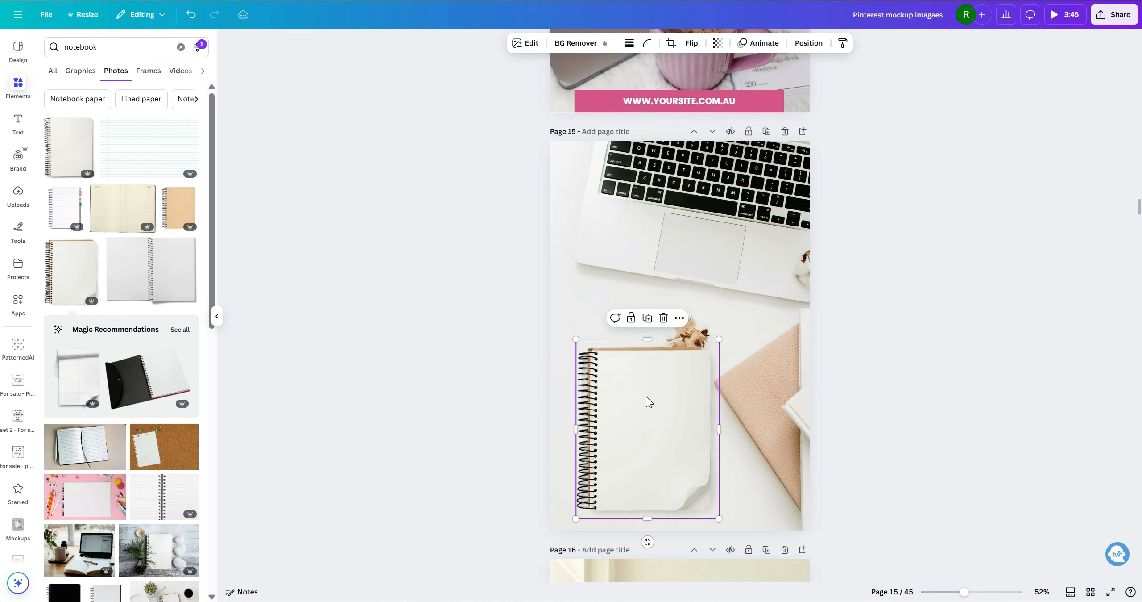
left_click_drag(576, 339, 599, 368)
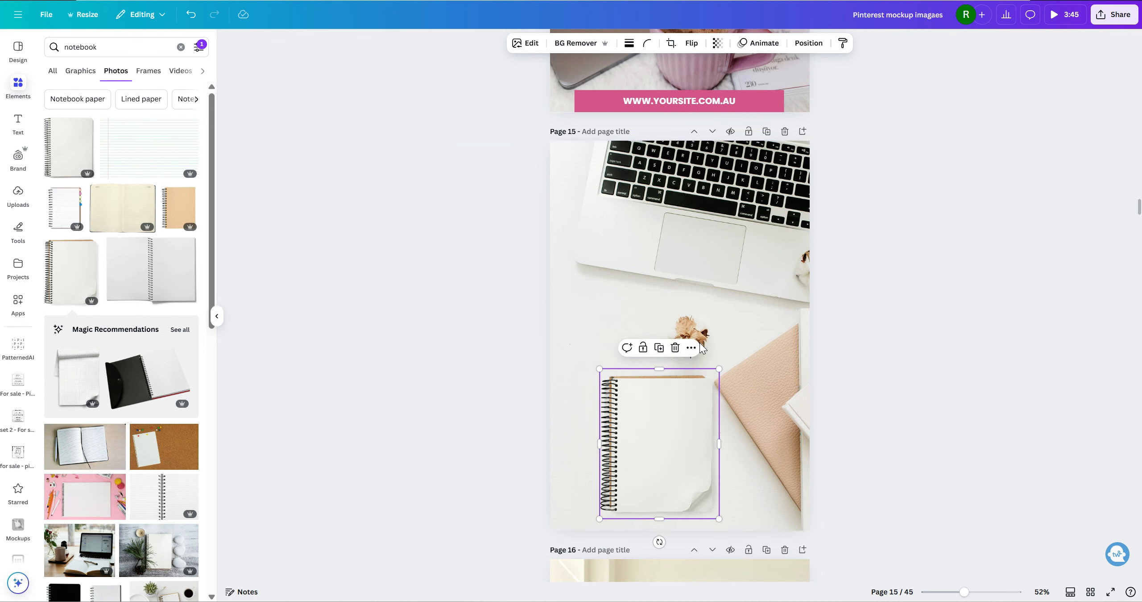
left_click_drag(665, 453, 635, 465)
left_click_drag(632, 536, 634, 536)
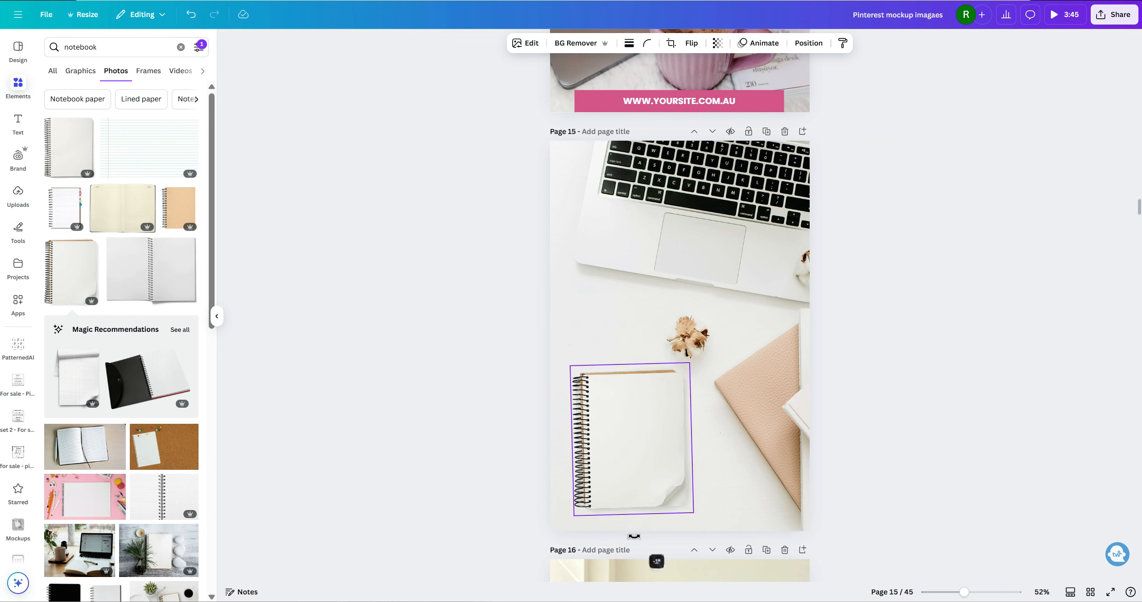
left_click(924, 395)
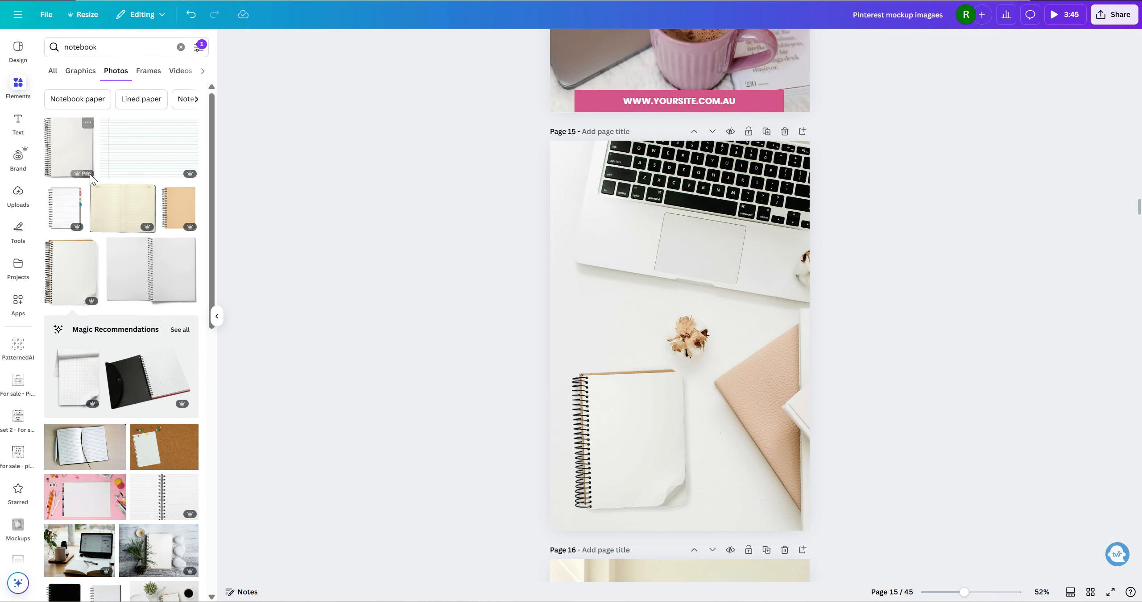
Browse the notebook photo results for alternative notebooks.
scroll(168, 350, "down", 10)
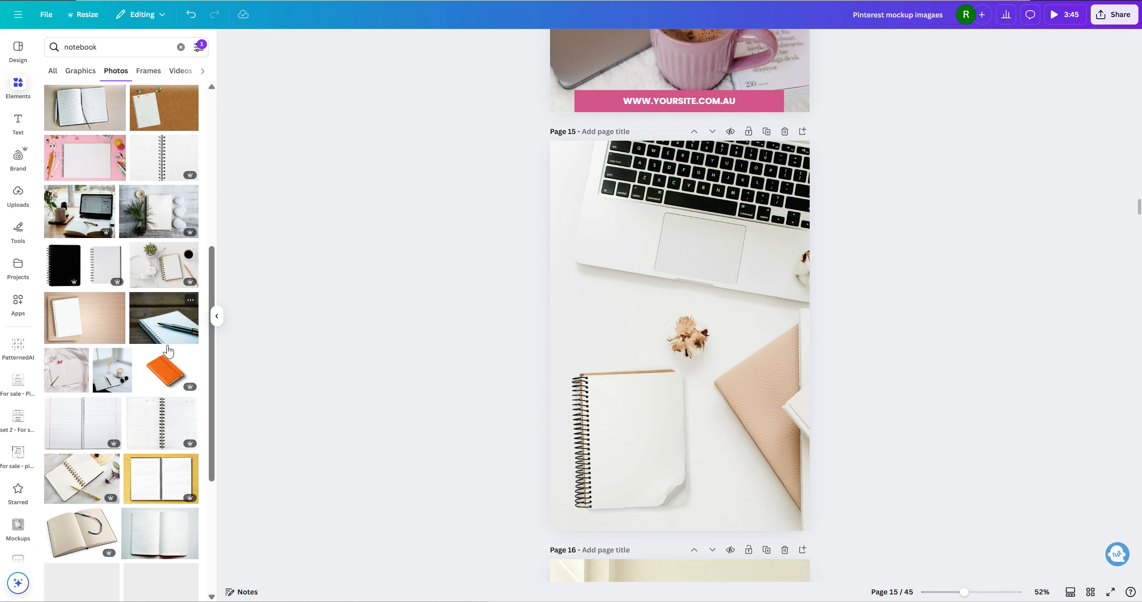
scroll(167, 351, "down", 3)
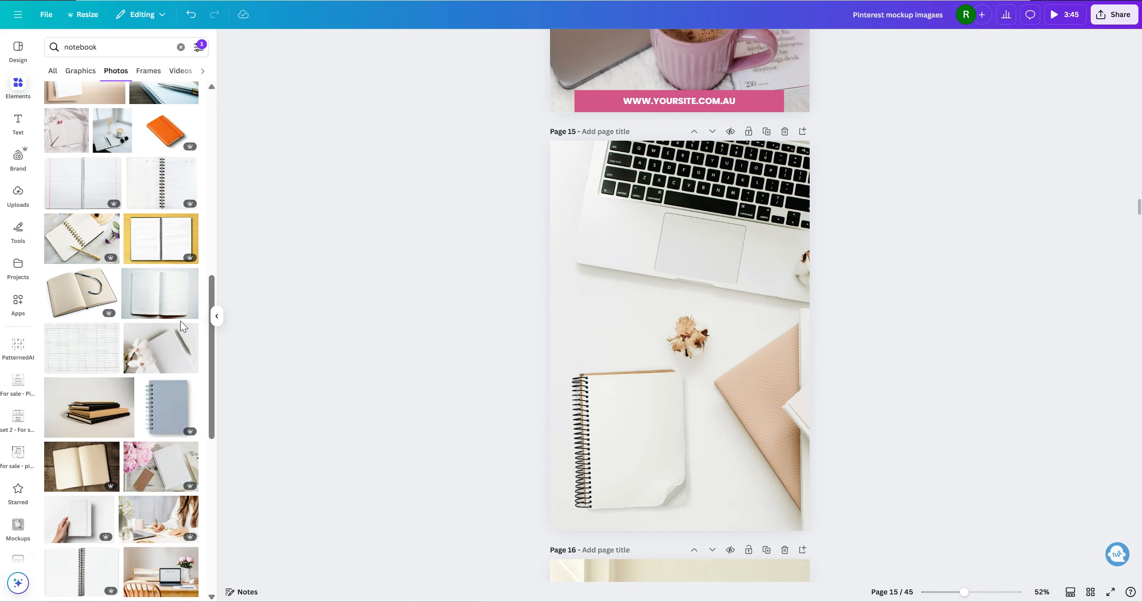
scroll(180, 320, "down", 6)
scroll(180, 327, "down", 2)
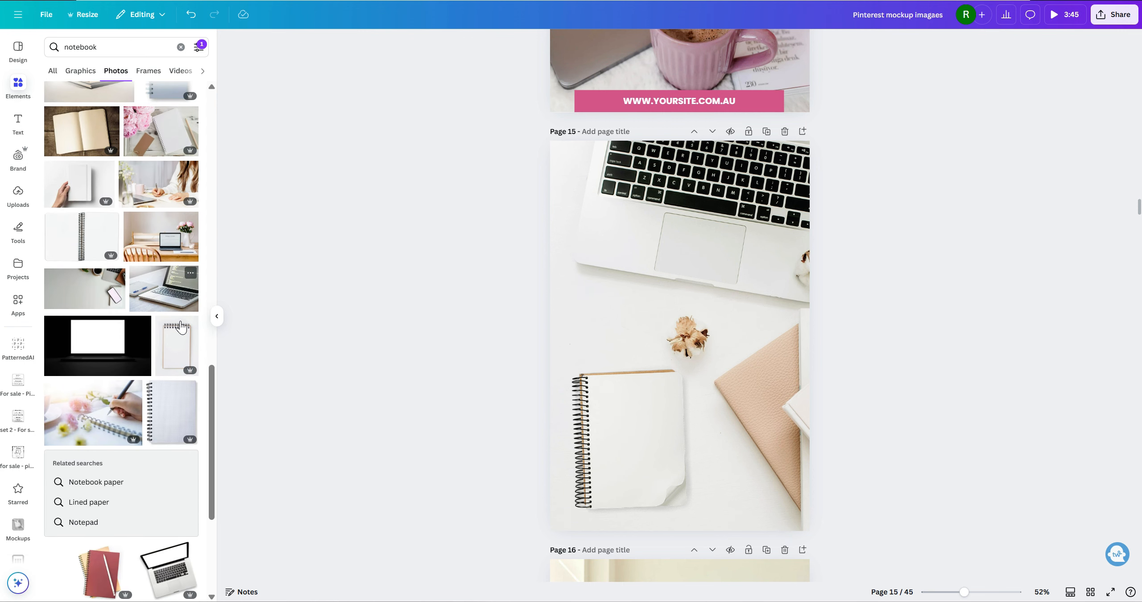
scroll(180, 327, "down", 2)
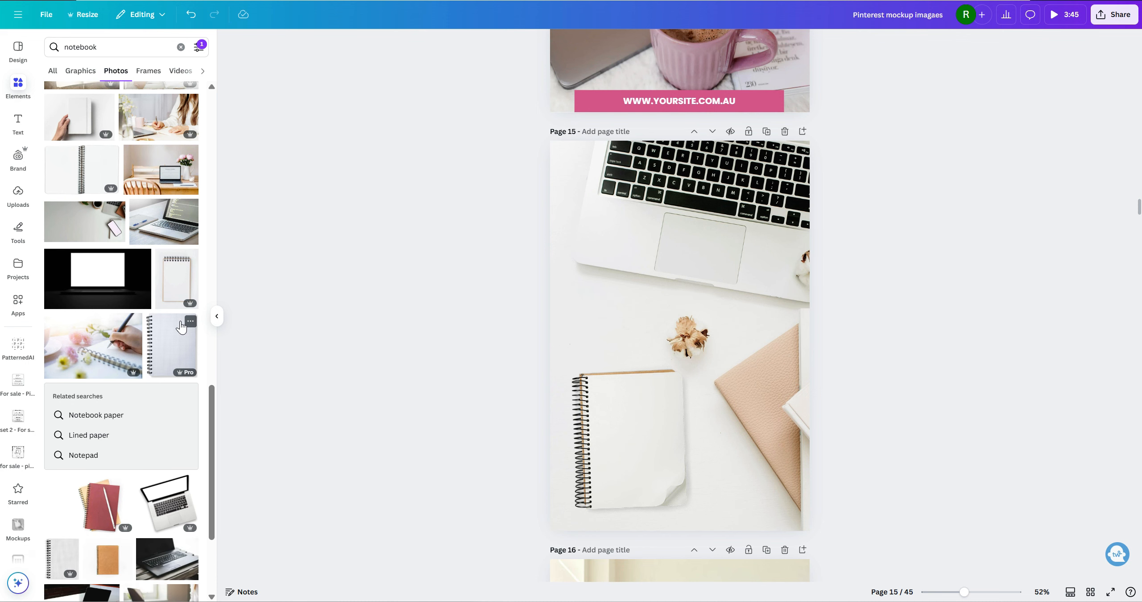
scroll(188, 151, "up", 20)
Limit the notebook results to Free photos and look through them.
left_click(192, 54)
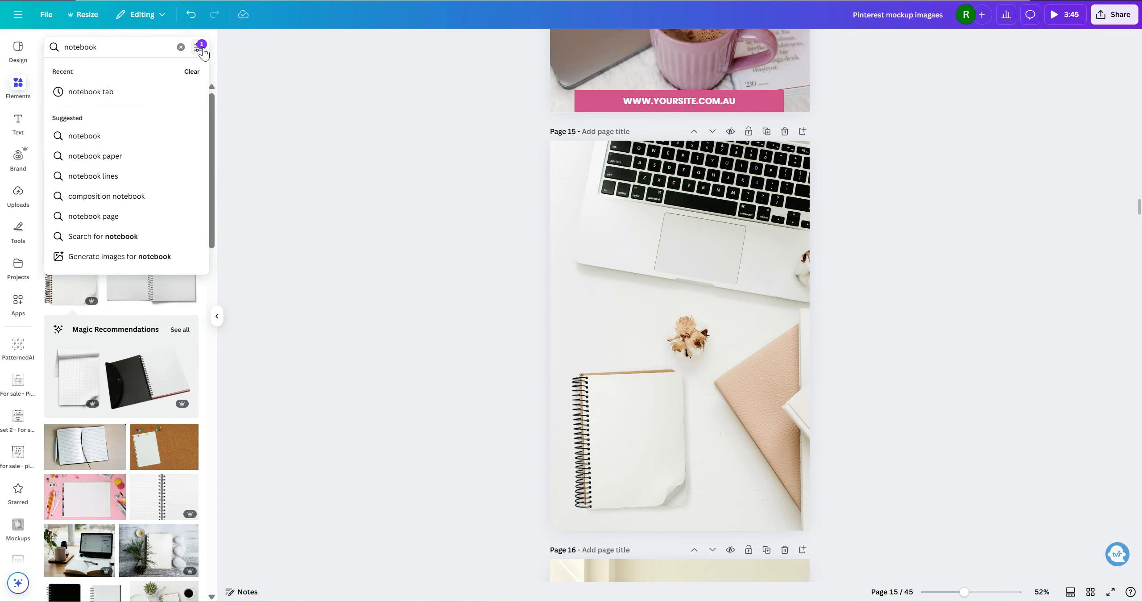
left_click(202, 50)
left_click(59, 278)
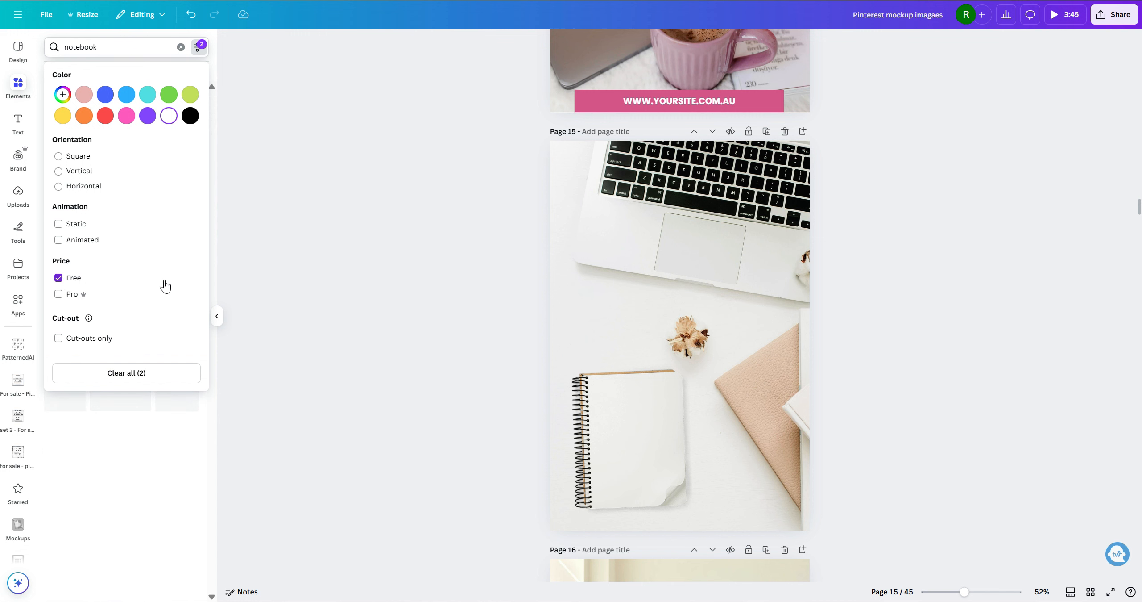
left_click(351, 283)
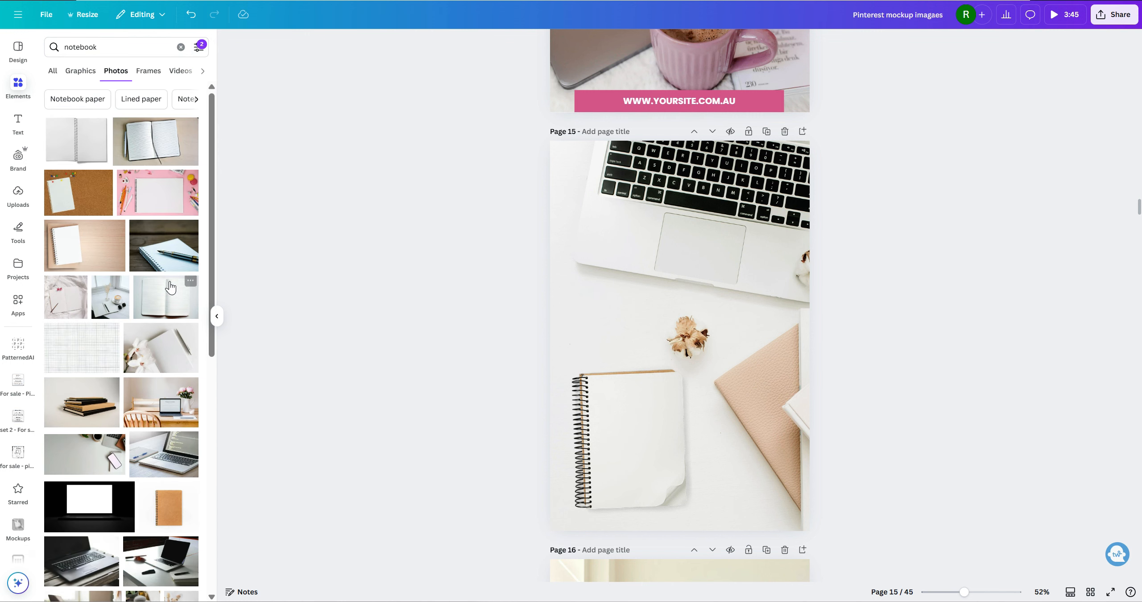
scroll(170, 287, "down", 15)
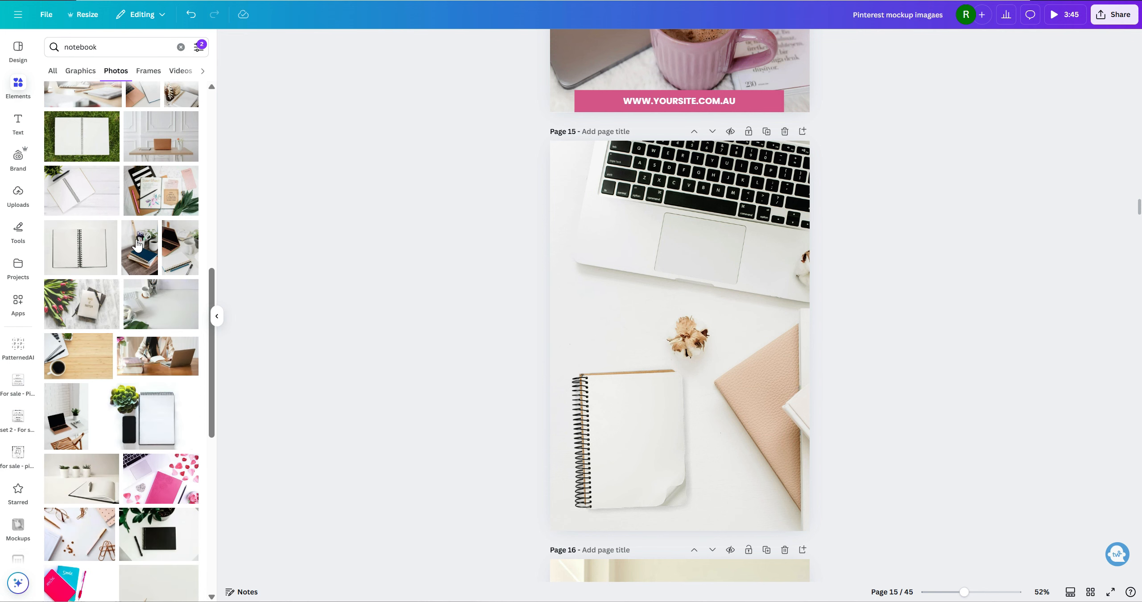
scroll(138, 245, "down", 7)
scroll(135, 230, "up", 17)
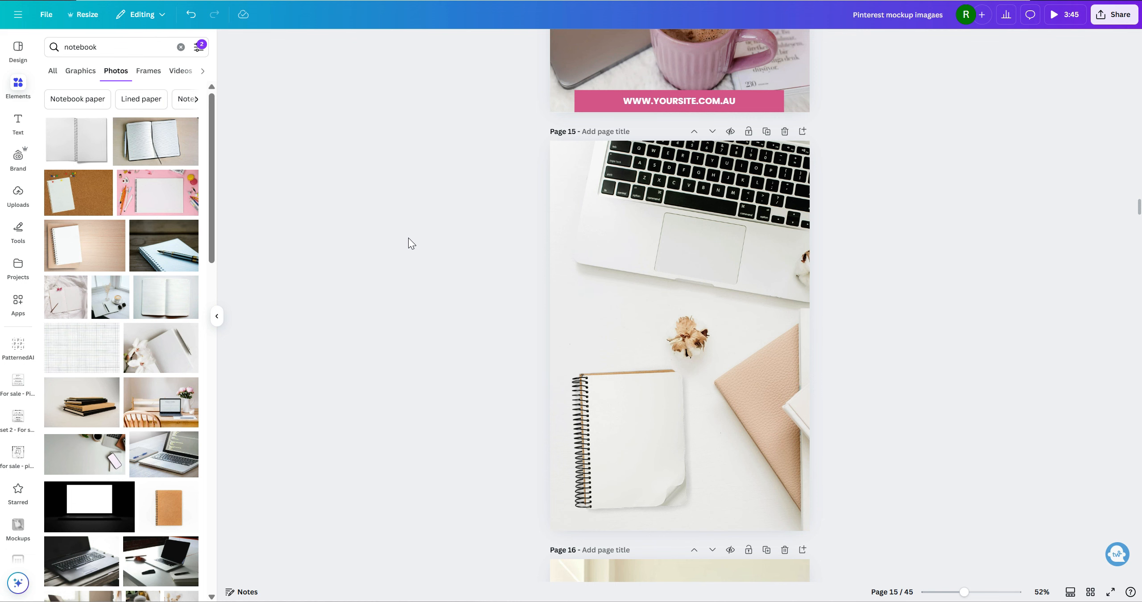
Examine the full list of filters available for the desk photo without applying one.
scroll(409, 238, "up", 3)
scroll(409, 237, "down", 3)
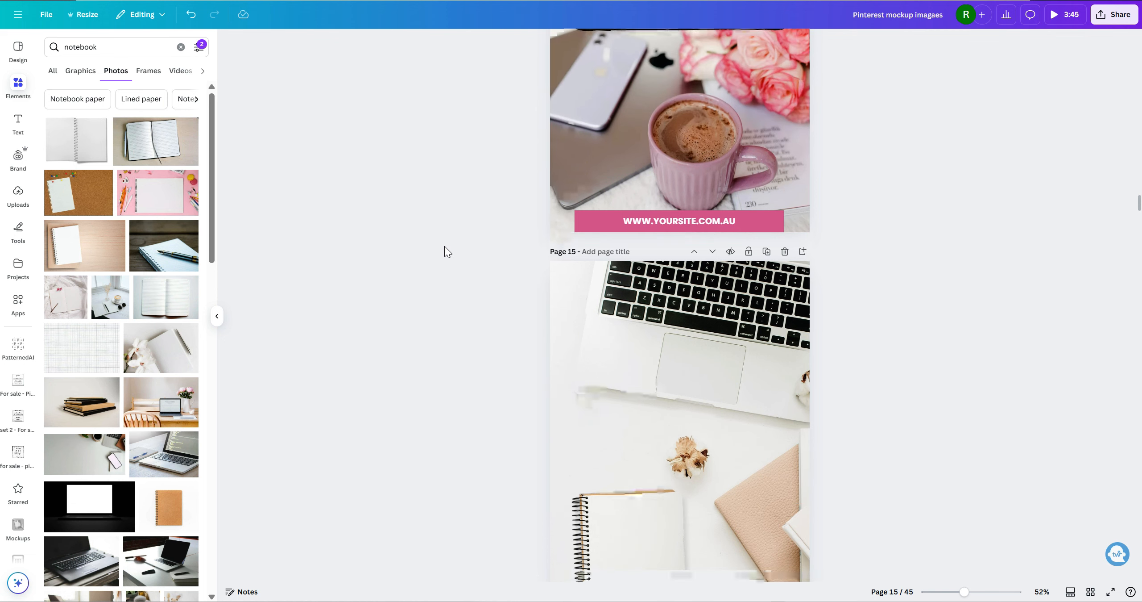
left_click(703, 296)
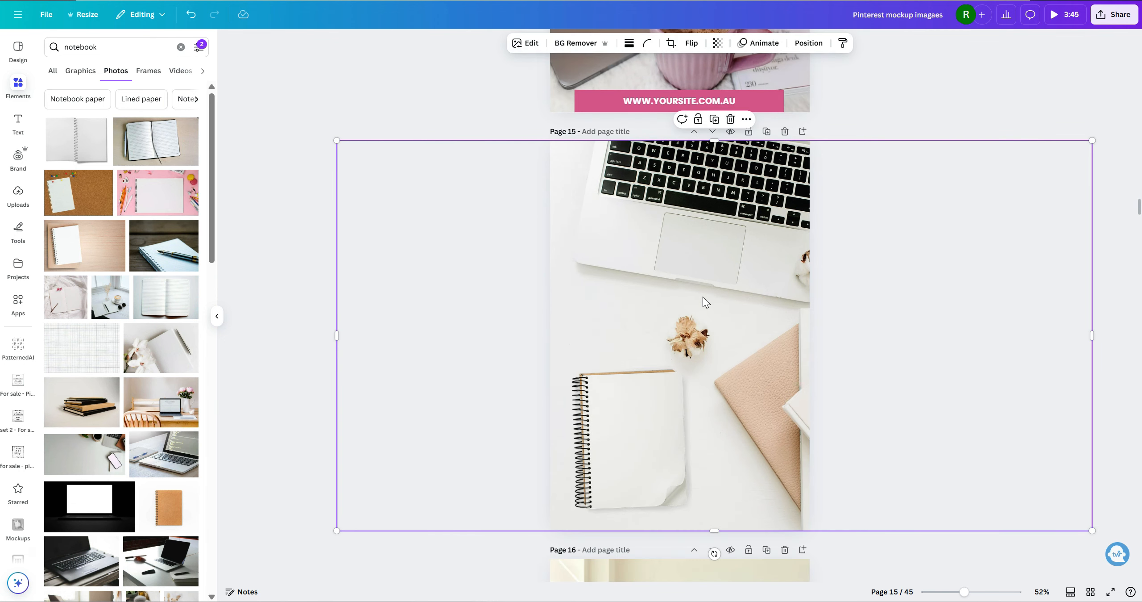
left_click(531, 43)
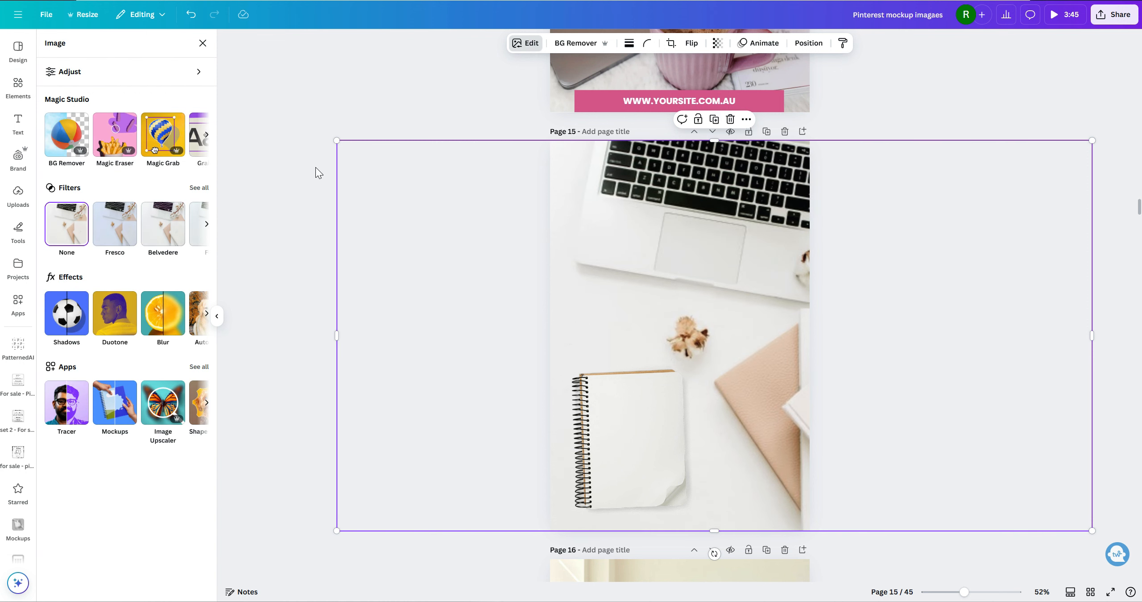
left_click(197, 188)
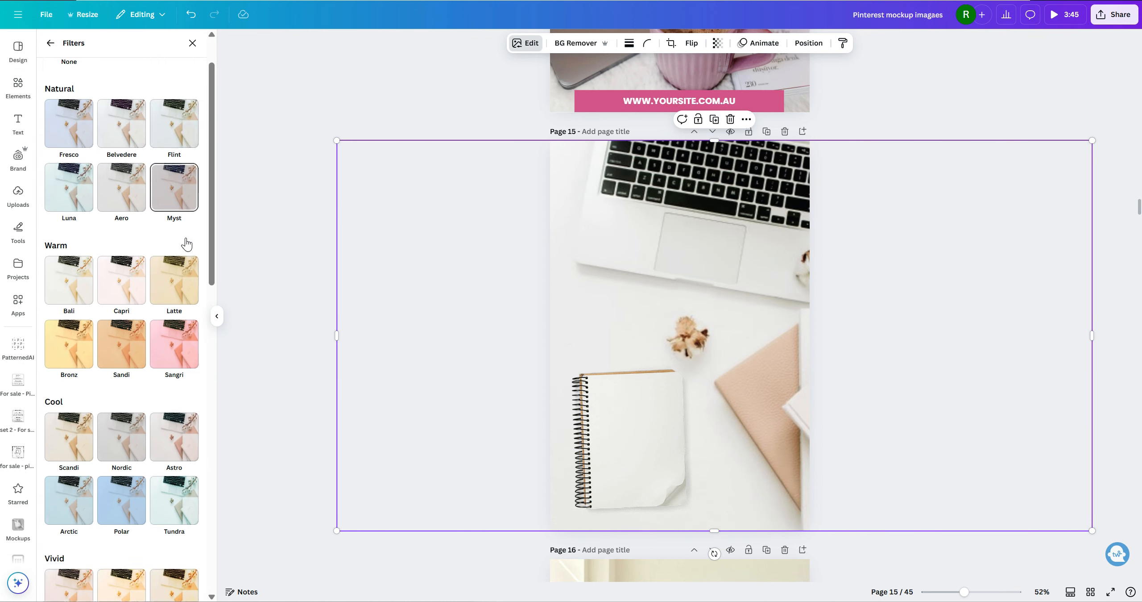
scroll(186, 244, "down", 5)
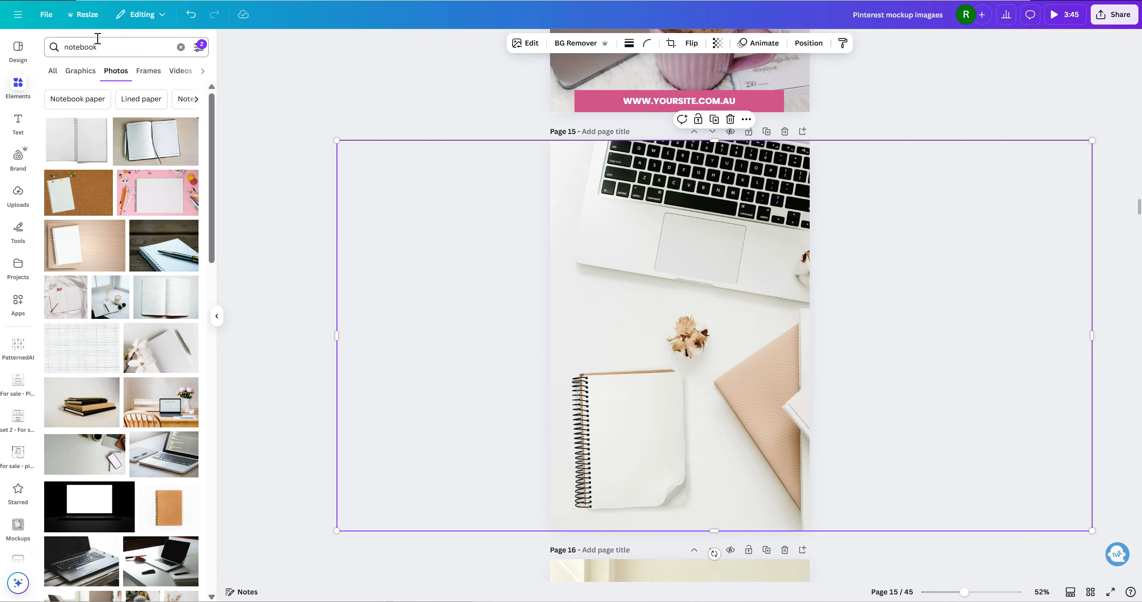
Search the photos for "square" and remove the Free price filter.
double_click(90, 47)
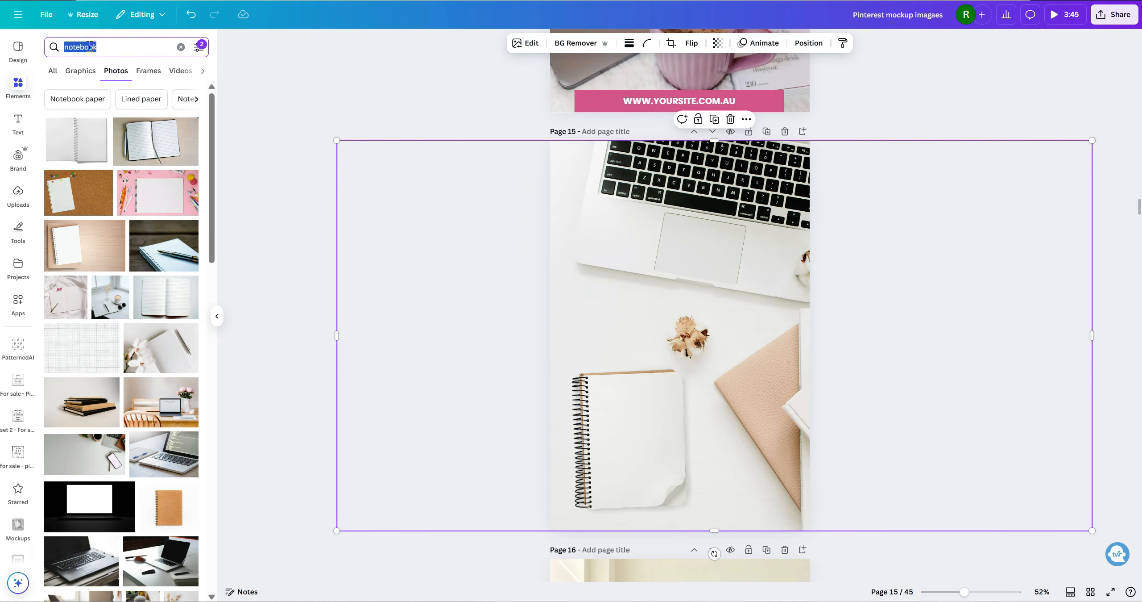
type("square")
key("Return")
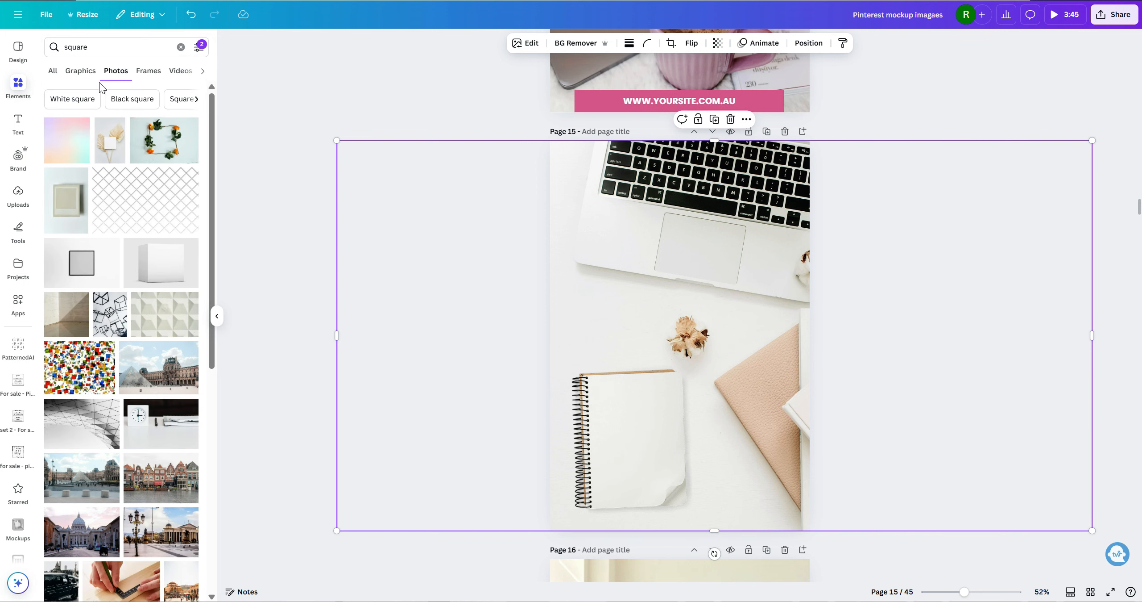
left_click(193, 55)
left_click(56, 275)
left_click(261, 278)
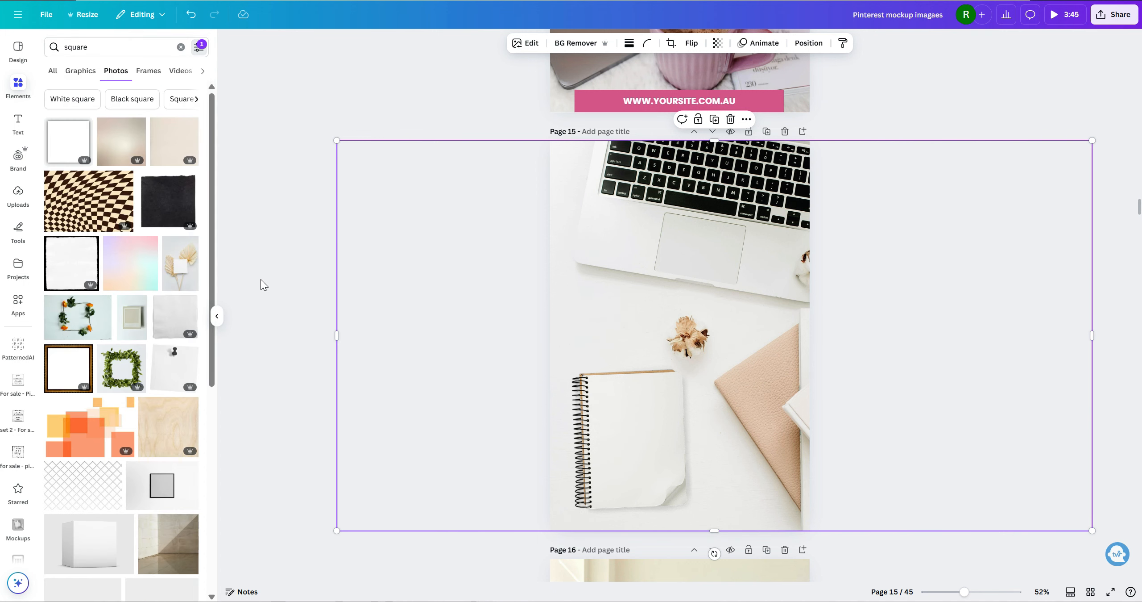
left_click(93, 48)
left_click_drag(92, 48, 4, 39)
Add a rectangle shape to page 15 and stretch it to cover the whole page.
left_click(512, 256)
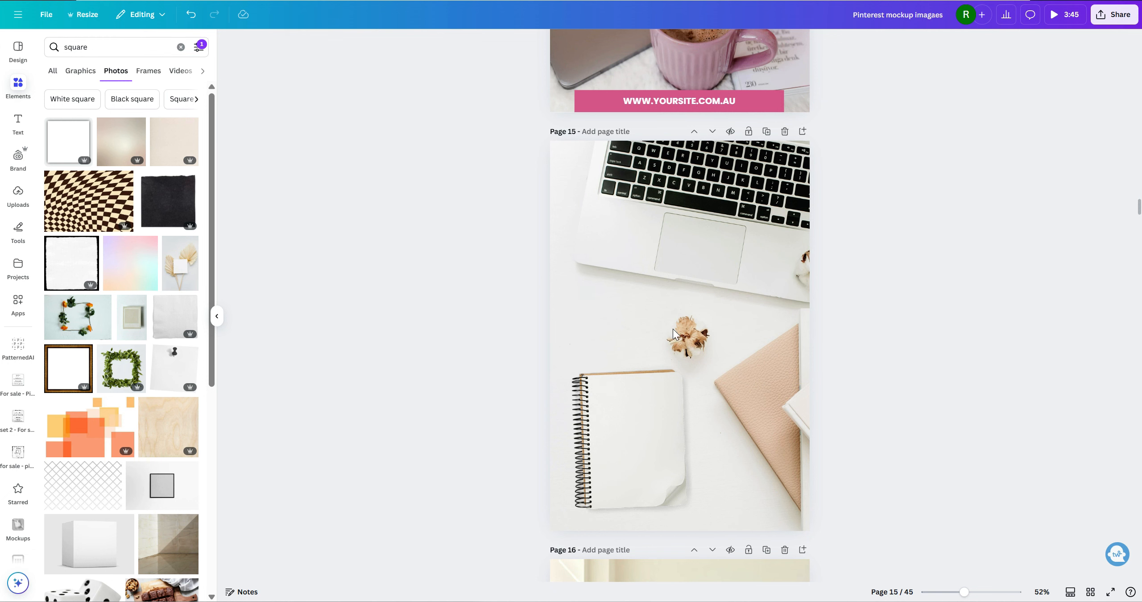
key("r")
left_click_drag(711, 326, 610, 171)
left_click_drag(589, 218, 574, 529)
left_click_drag(629, 334, 810, 338)
Fill the full-page rectangle with the light pink document color and set its transparency to 39.
left_click(455, 45)
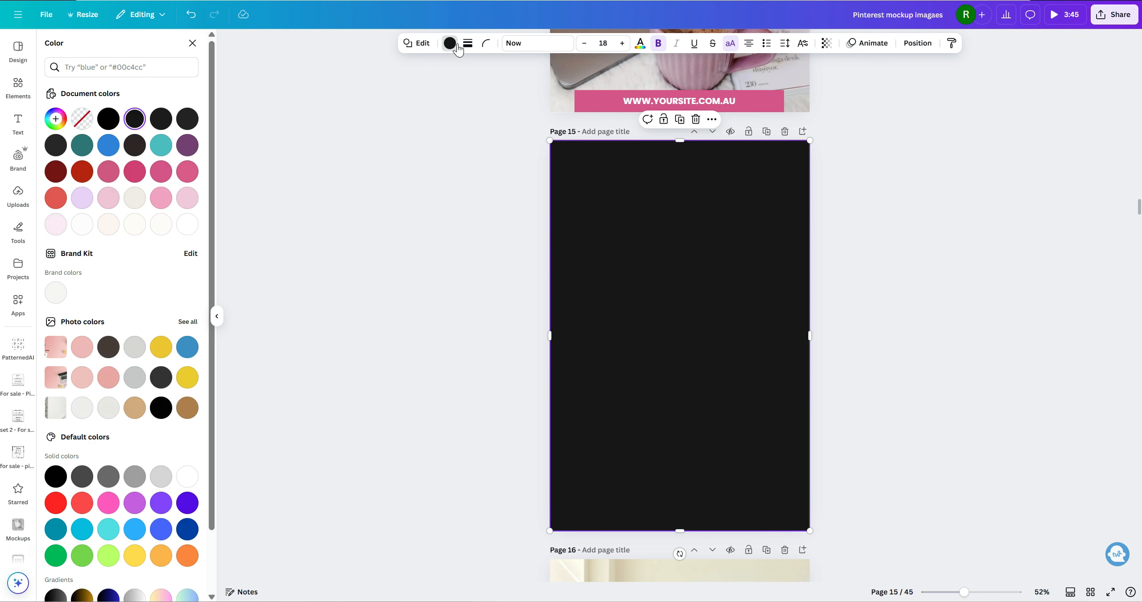
left_click(161, 197)
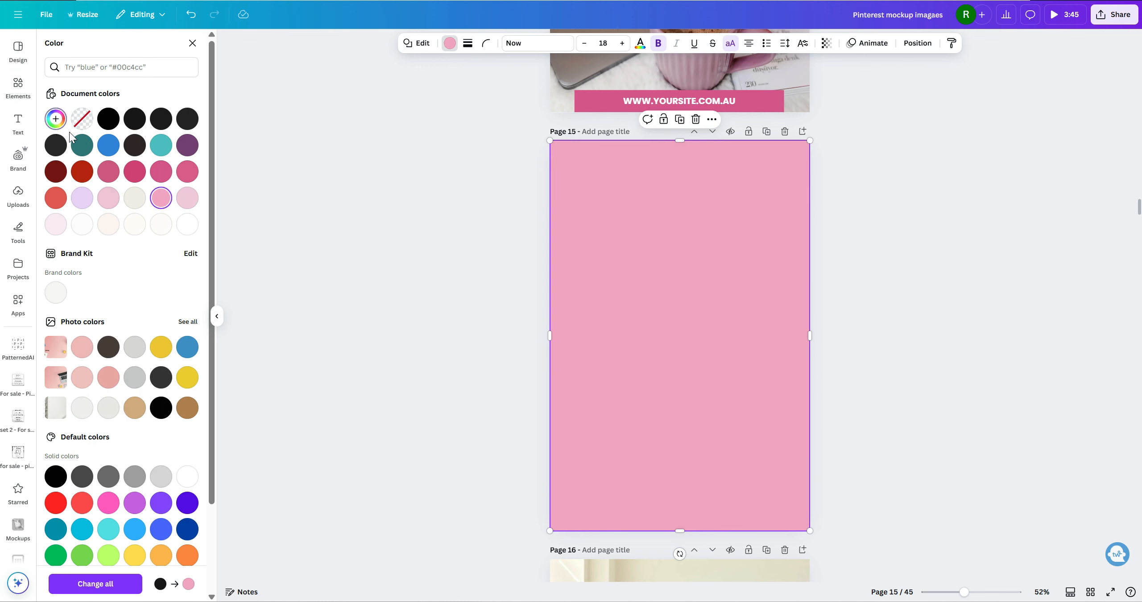
left_click(55, 118)
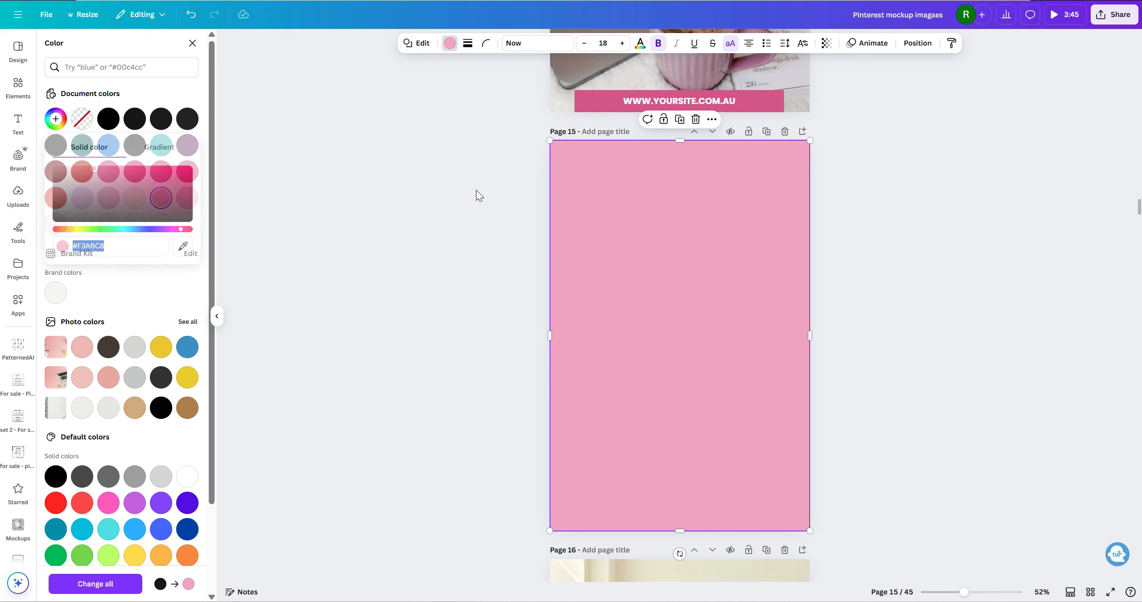
left_click(826, 43)
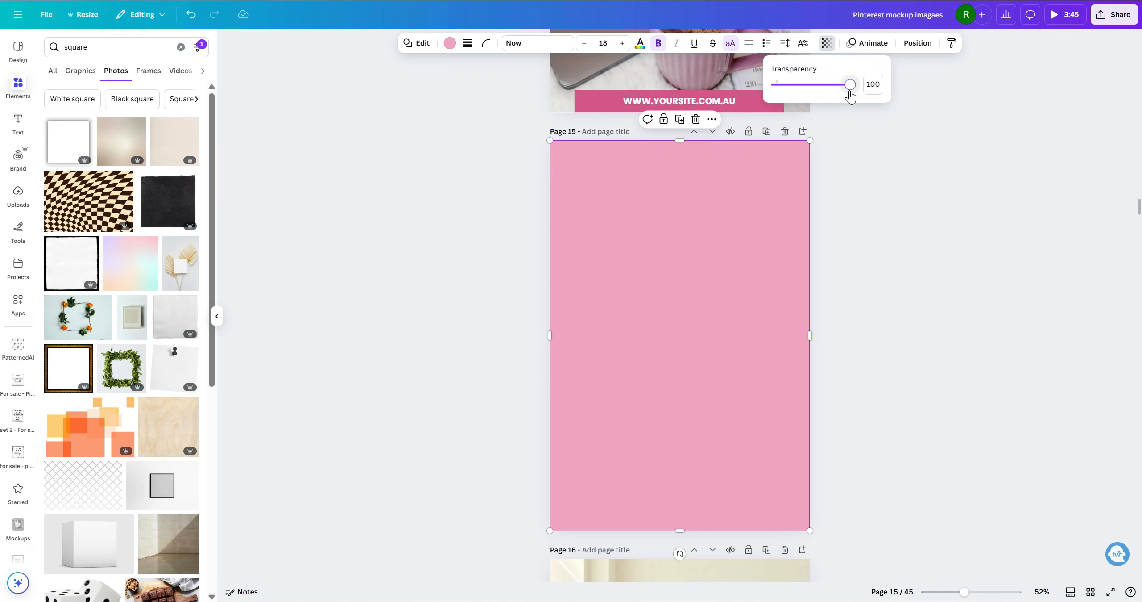
left_click_drag(850, 84, 806, 90)
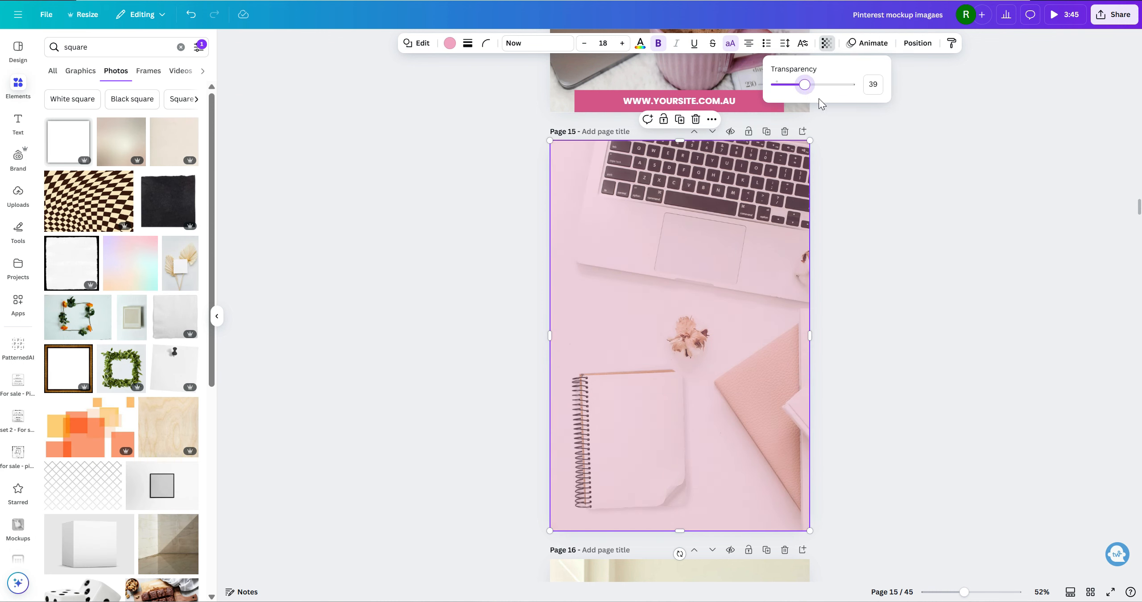
Copy the semi-transparent pink overlay from page 15 onto page 14 and position it over the whole page.
left_click(923, 262)
left_click(923, 262)
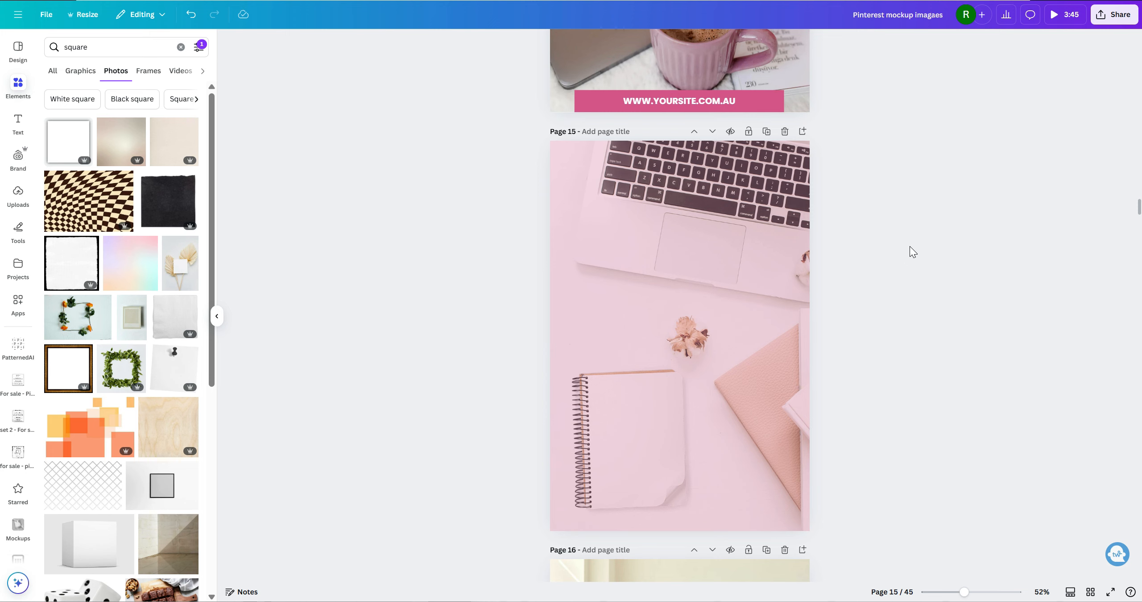
left_click(753, 277)
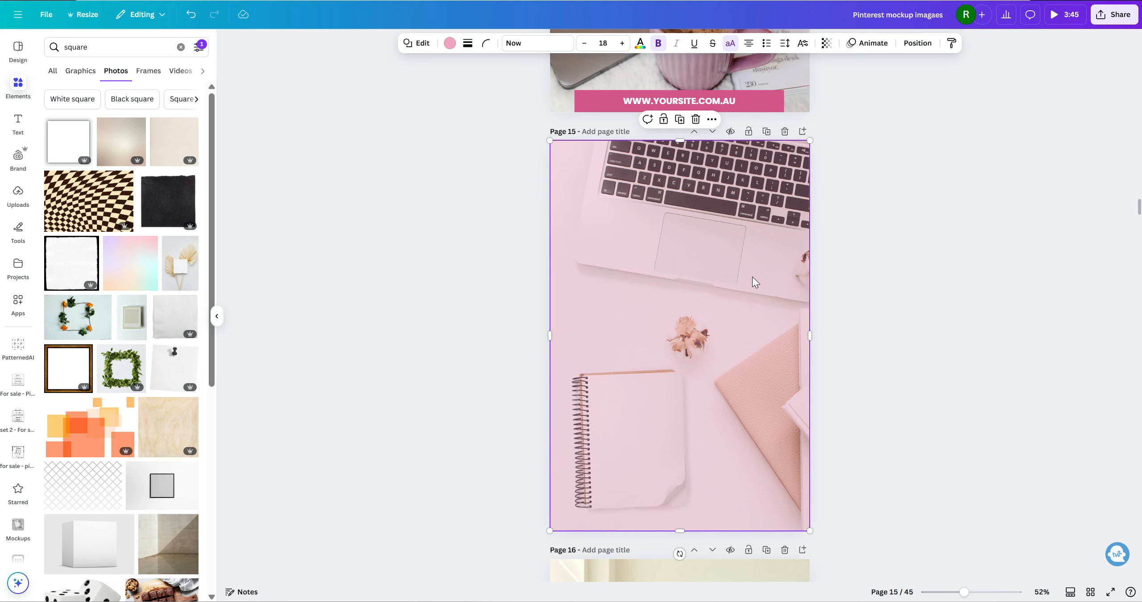
scroll(866, 246, "up", 5)
left_click(789, 239)
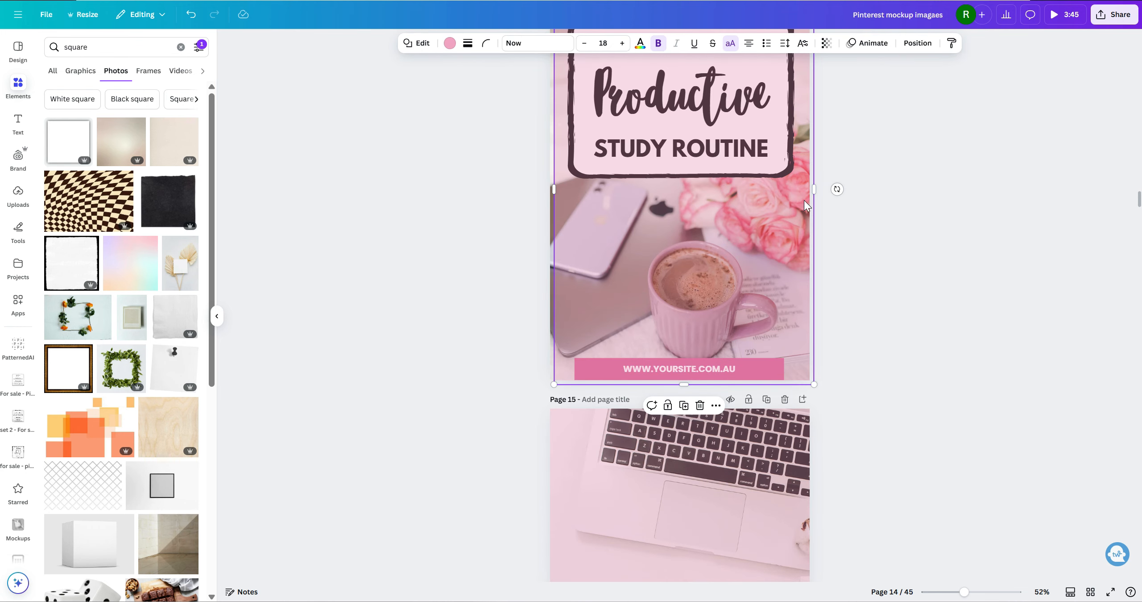
left_click(975, 323)
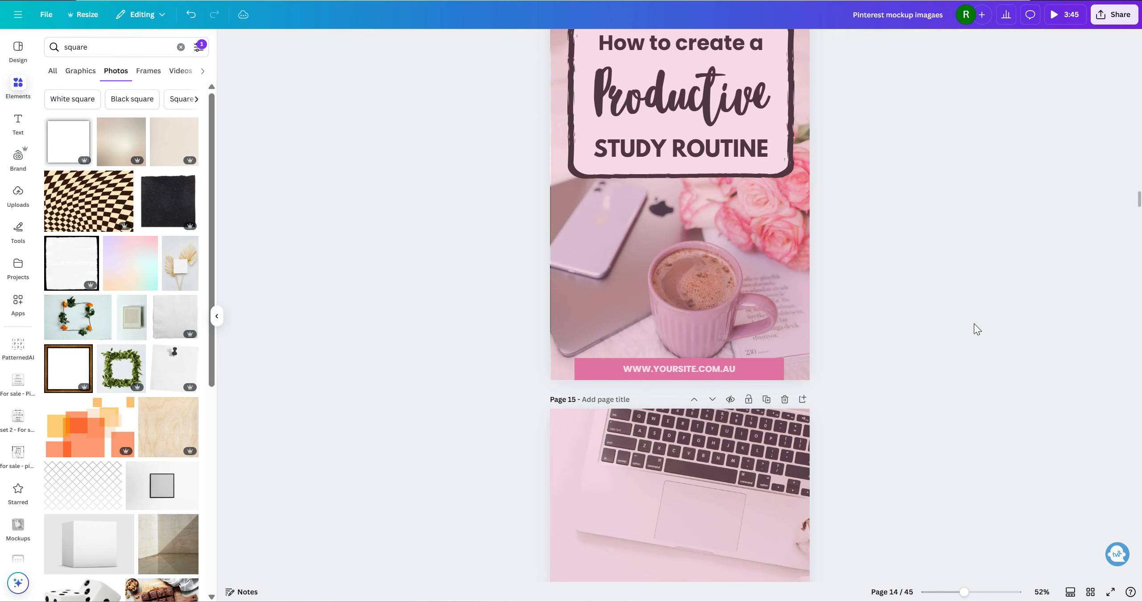
left_click(804, 298)
left_click(905, 331)
left_click(692, 323)
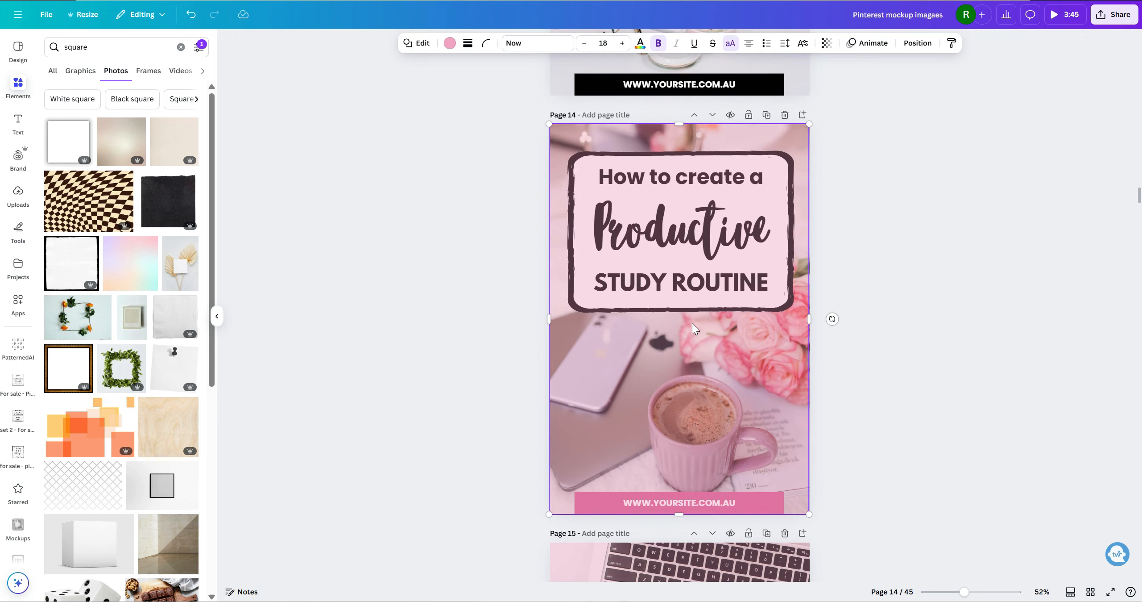
Reorder page 14 so the pink overlay sits behind the heading and website banner but in front of the background photo.
left_click(905, 44)
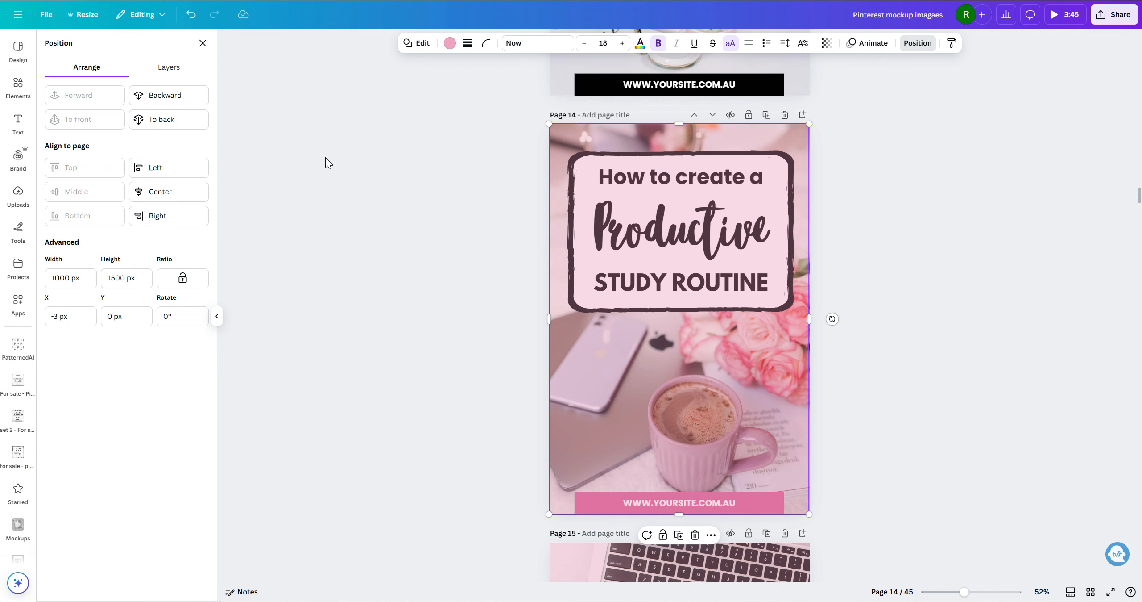
left_click(172, 120)
left_click(584, 332)
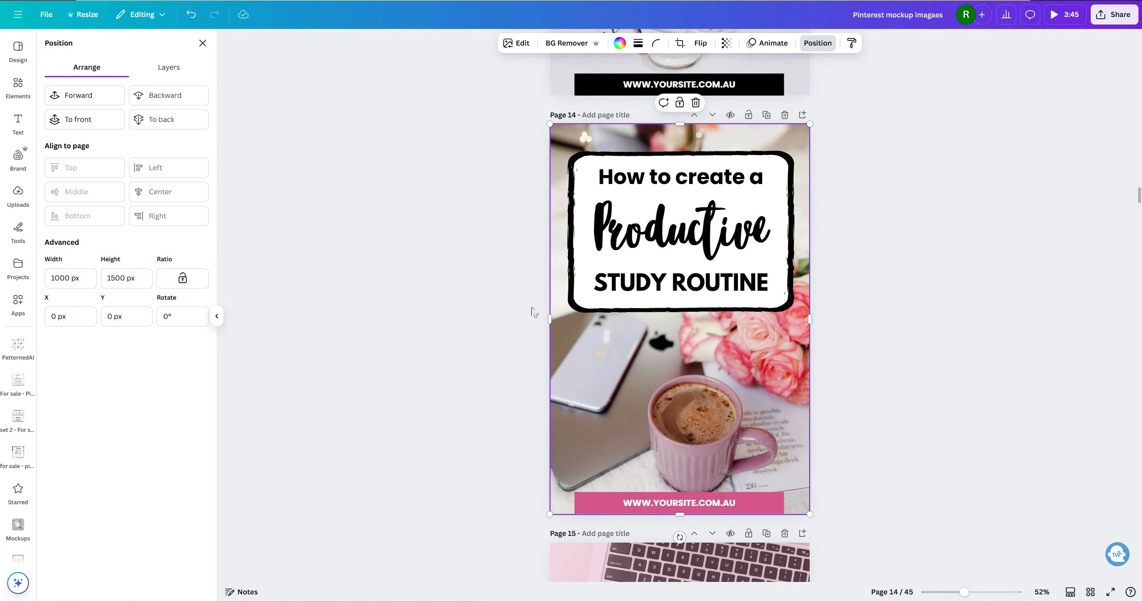
left_click(172, 99)
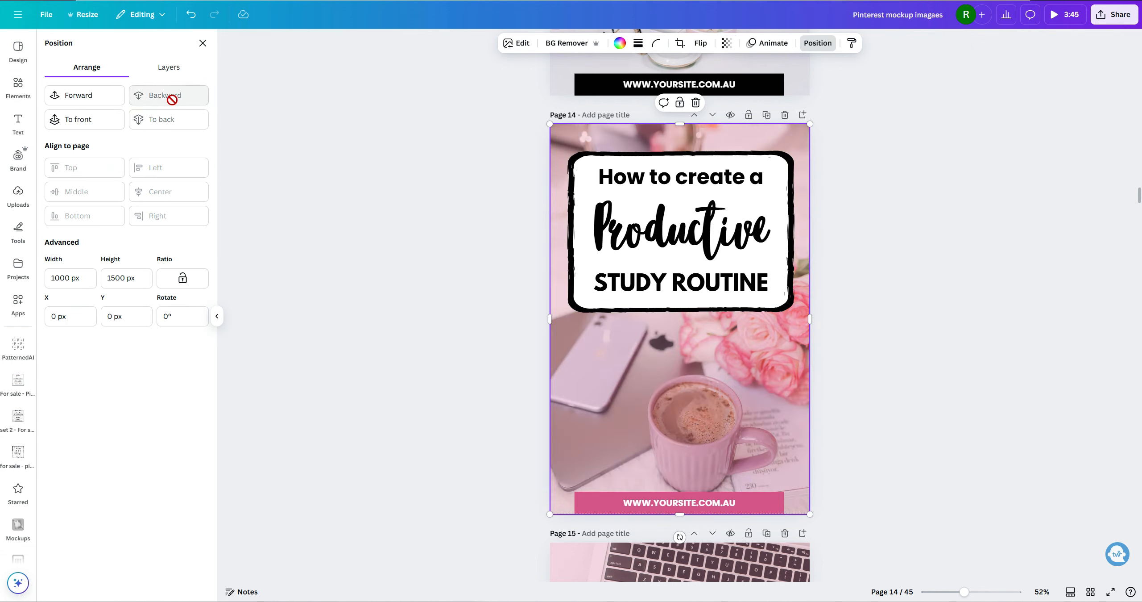
left_click(909, 390)
Replace the photo search term with "workspace" and run the search.
scroll(912, 391, "down", 8)
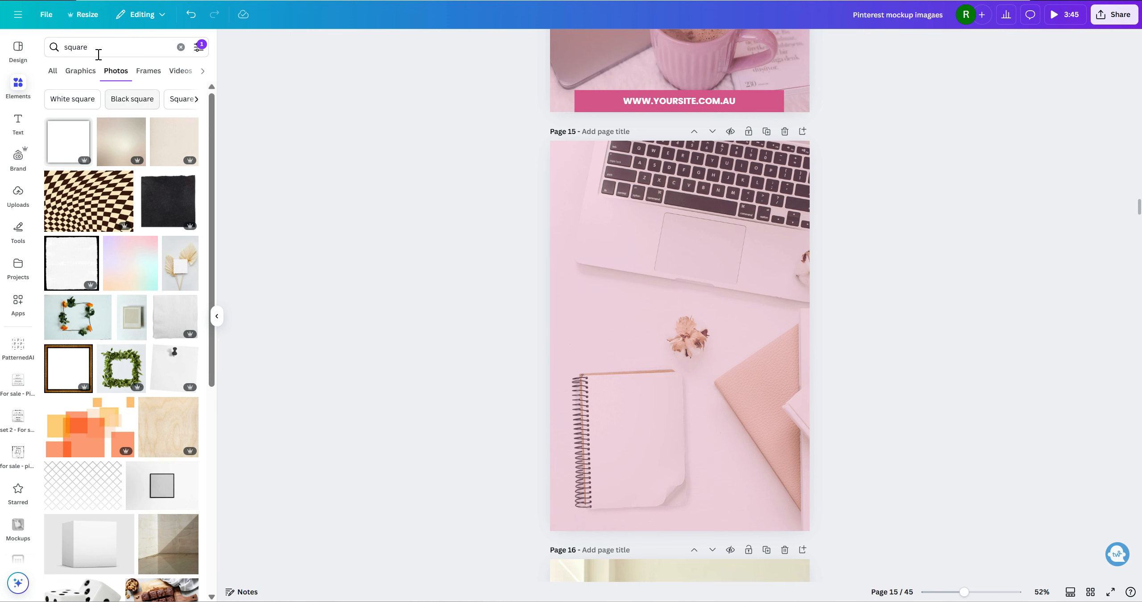
left_click(114, 40)
key("BackSpace")
key("BackSpace")
key("BackSpace")
key("BackSpace")
key("BackSpace")
key("BackSpace")
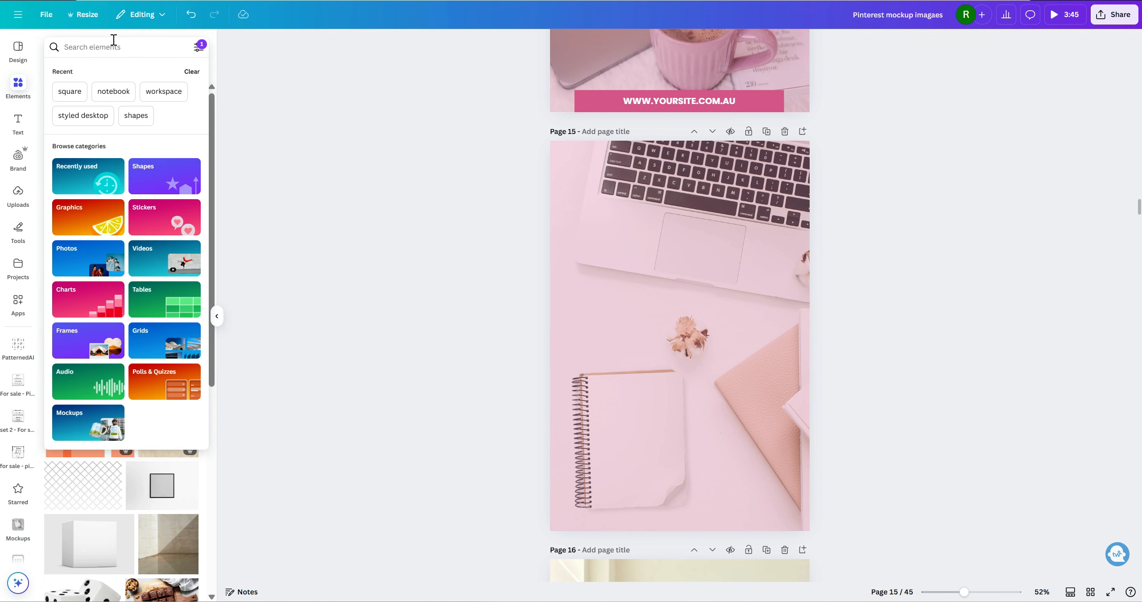
type("workspace")
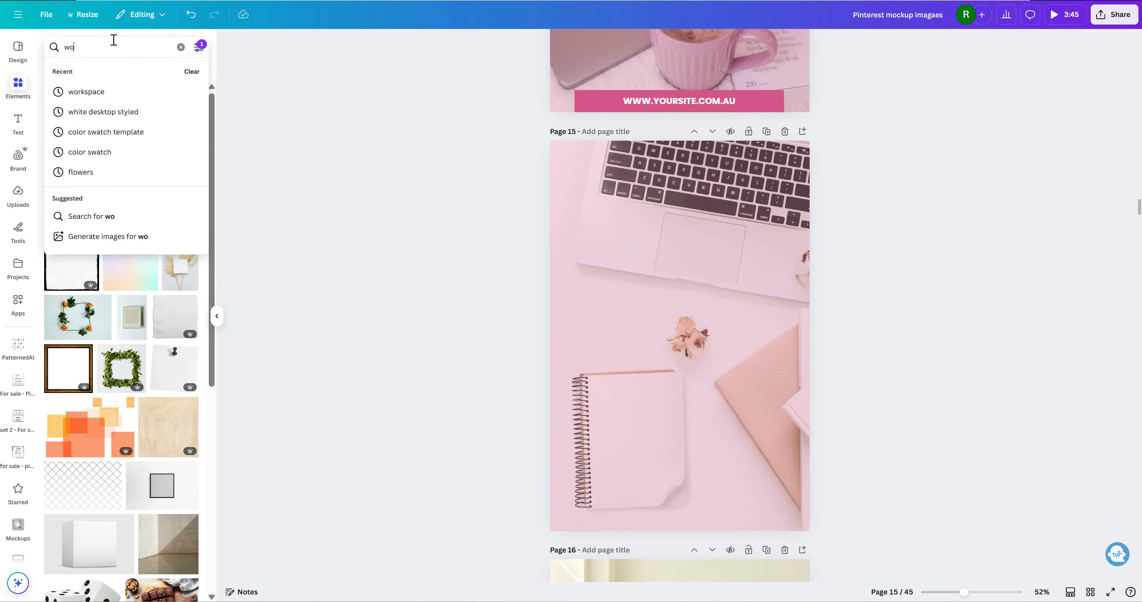
key("Return")
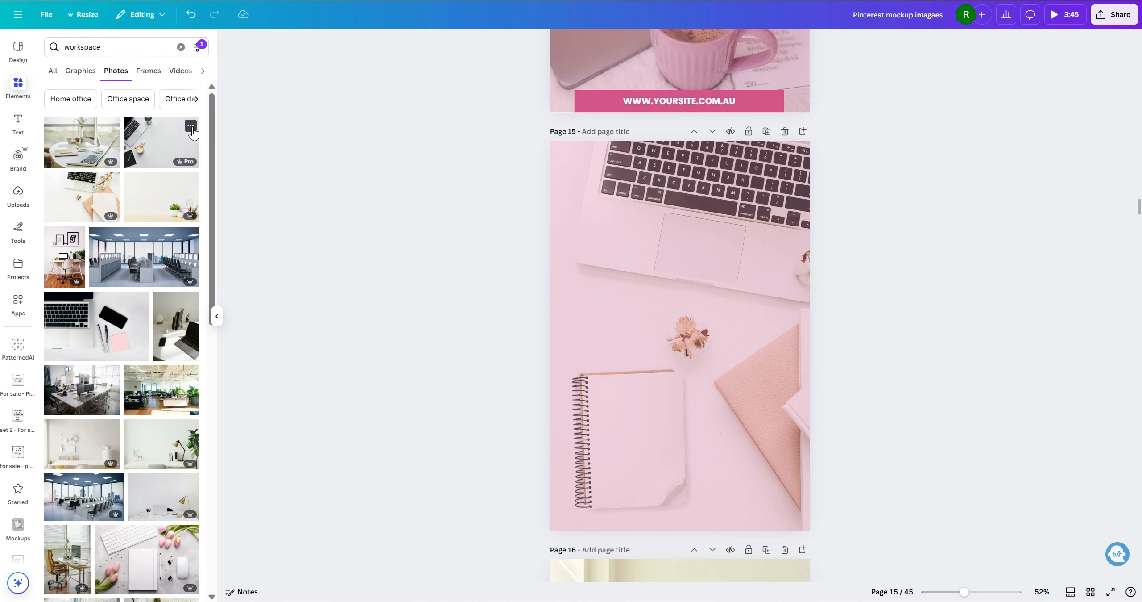
View all keywords of the "Modern workspace flatlay" photo and star the photo.
left_click(191, 127)
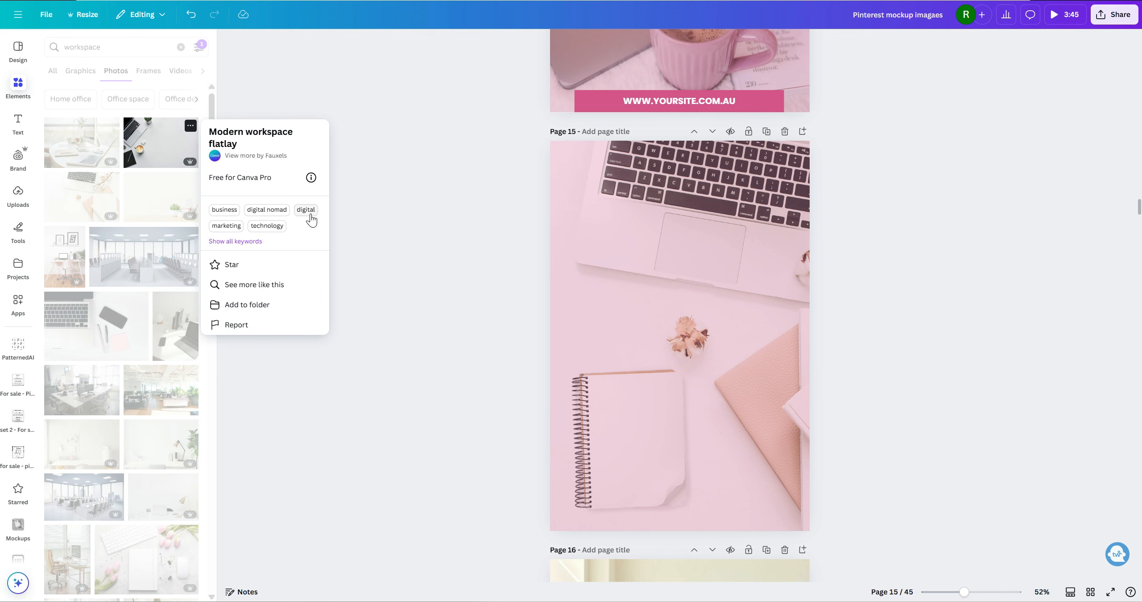
left_click(238, 243)
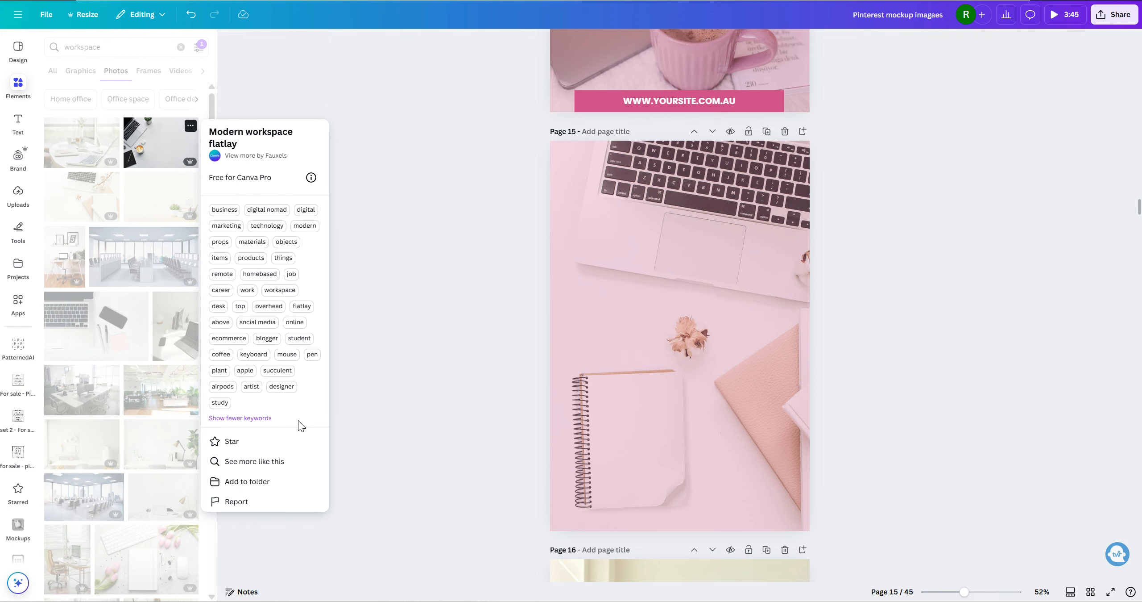
left_click(217, 442)
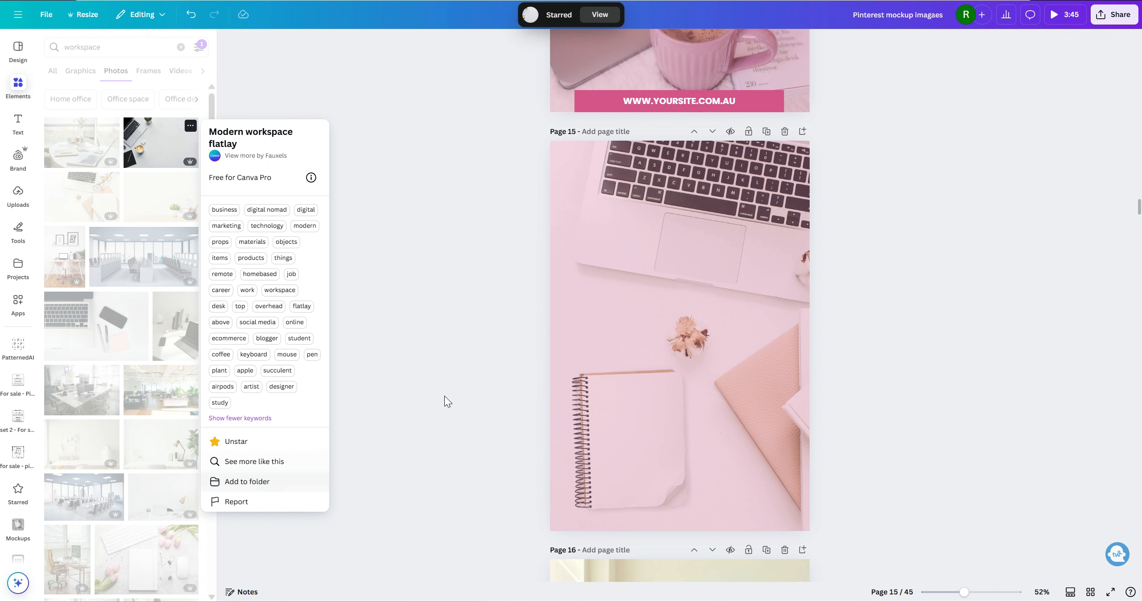
left_click(462, 374)
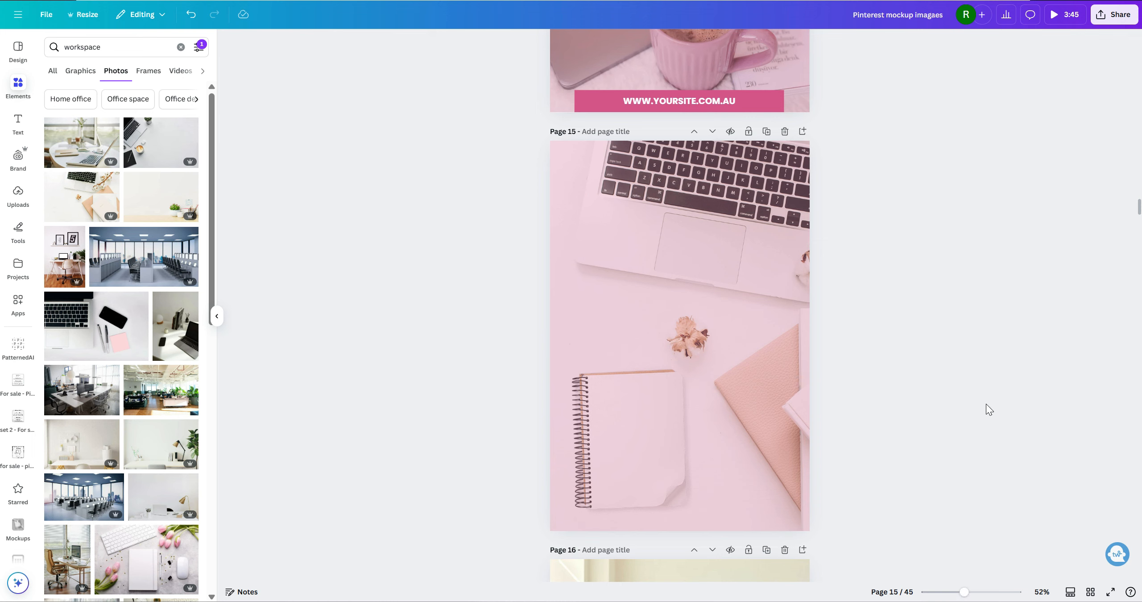
scroll(973, 406, "up", 10)
scroll(944, 366, "down", 2)
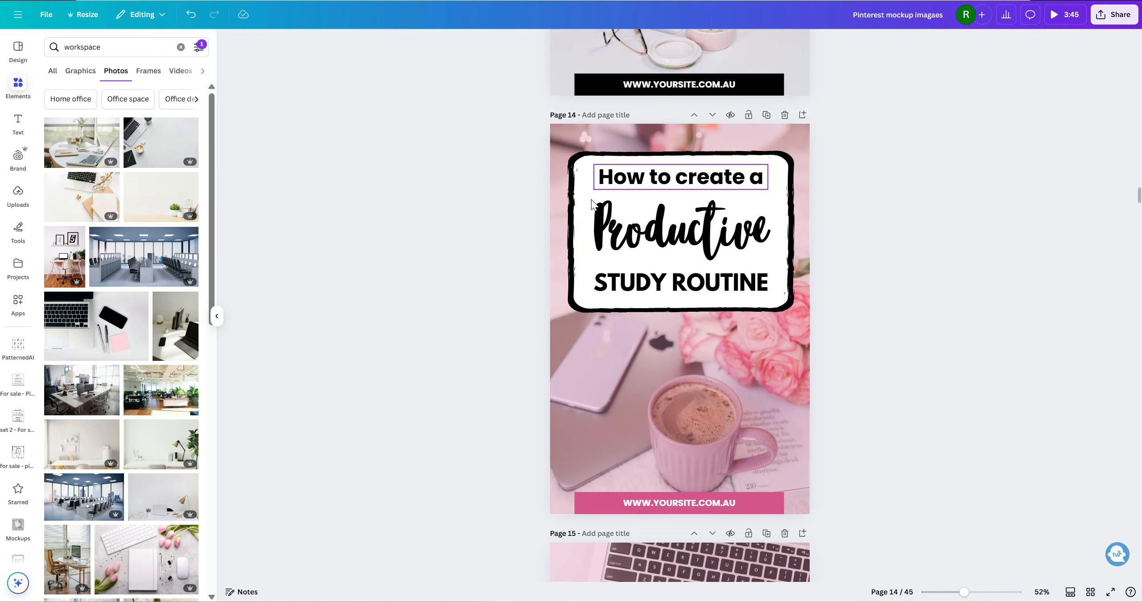
scroll(874, 256, "up", 8)
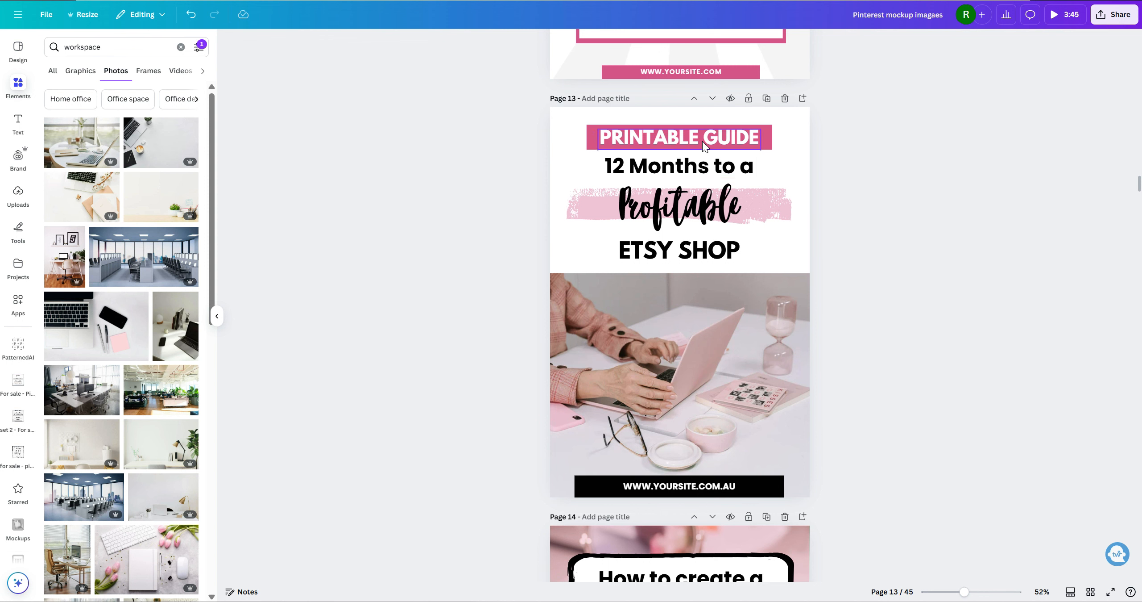
scroll(1029, 298, "down", 4)
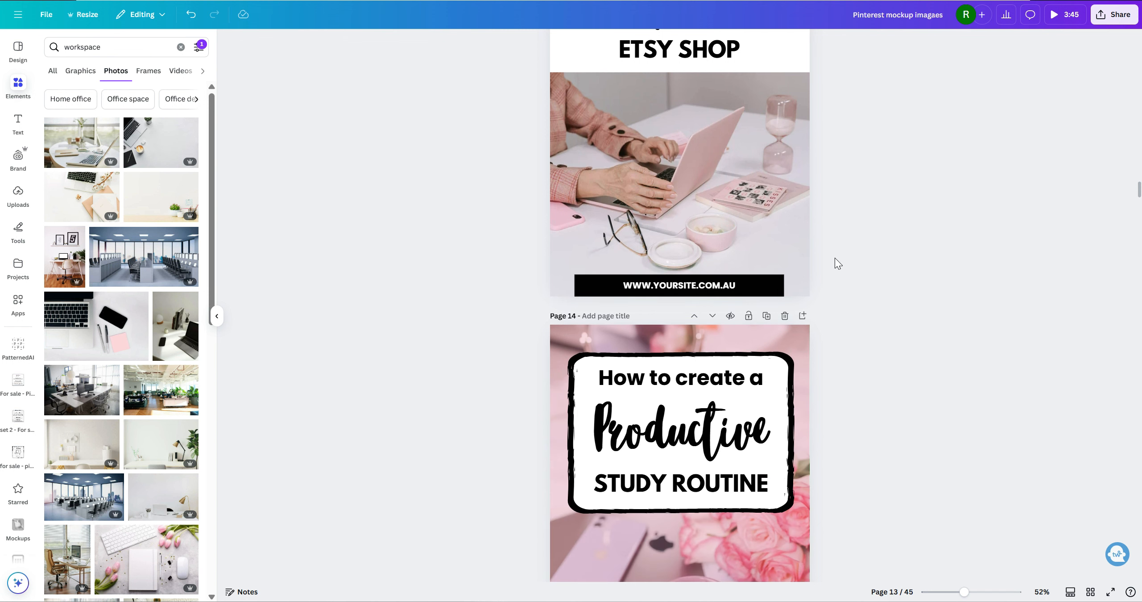
scroll(955, 244, "down", 13)
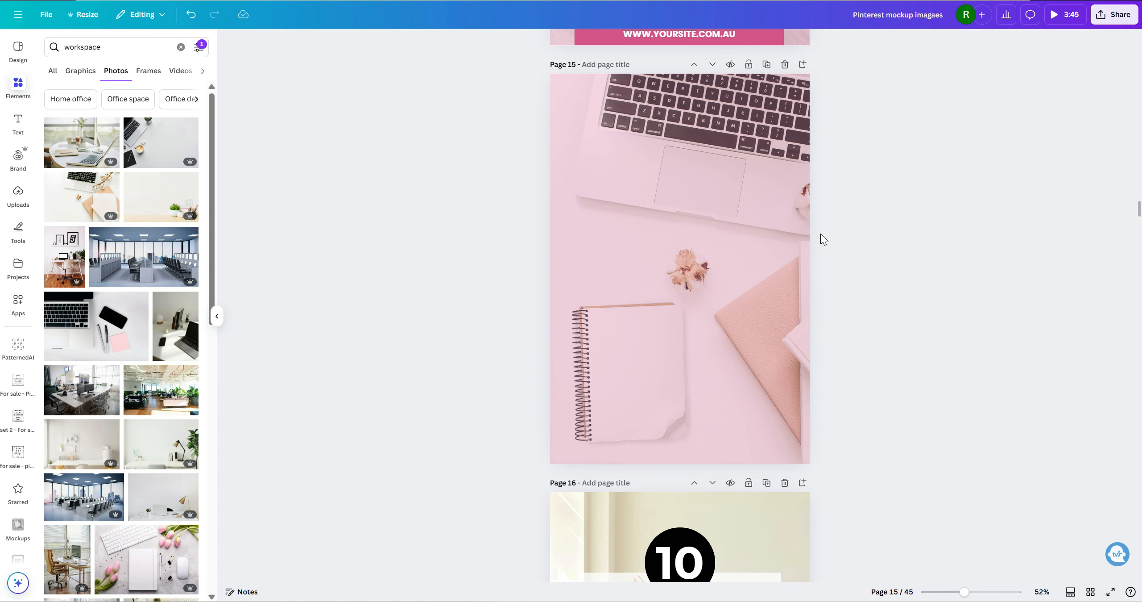
Examine the full uncropped extent of the yoga photo on page 16 in the crop view without changing it.
scroll(825, 254, "down", 8)
left_click(778, 134)
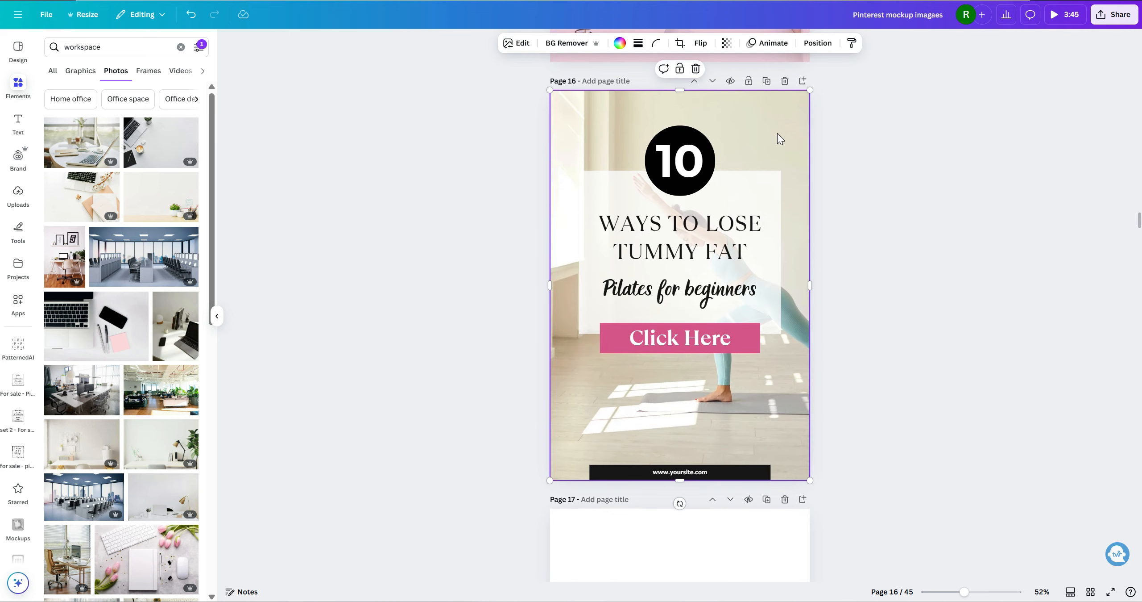
left_click(680, 43)
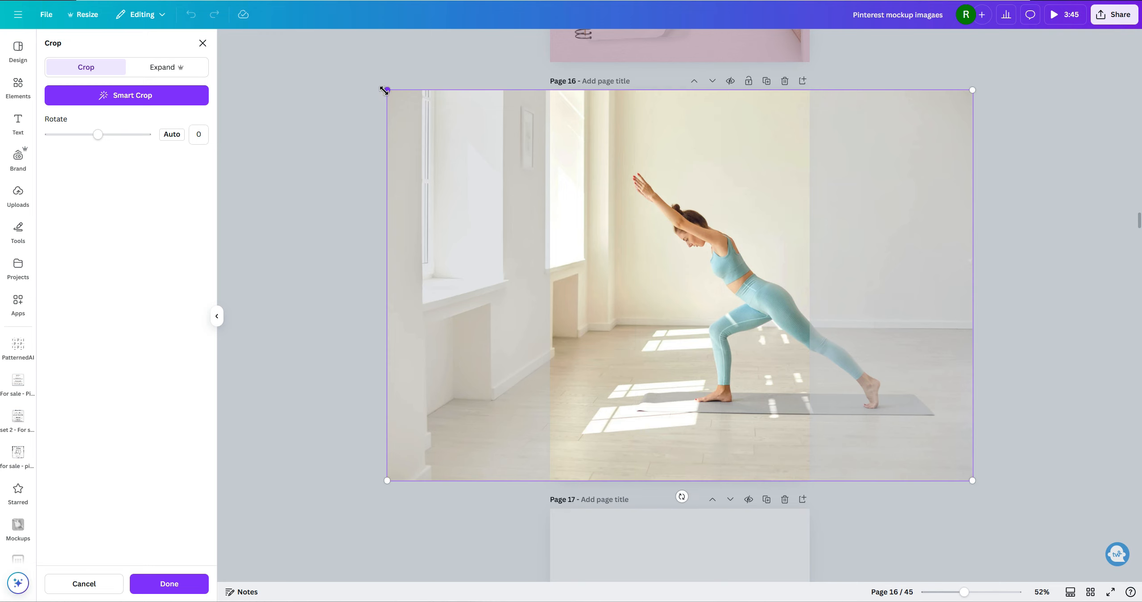
left_click_drag(386, 90, 558, 176)
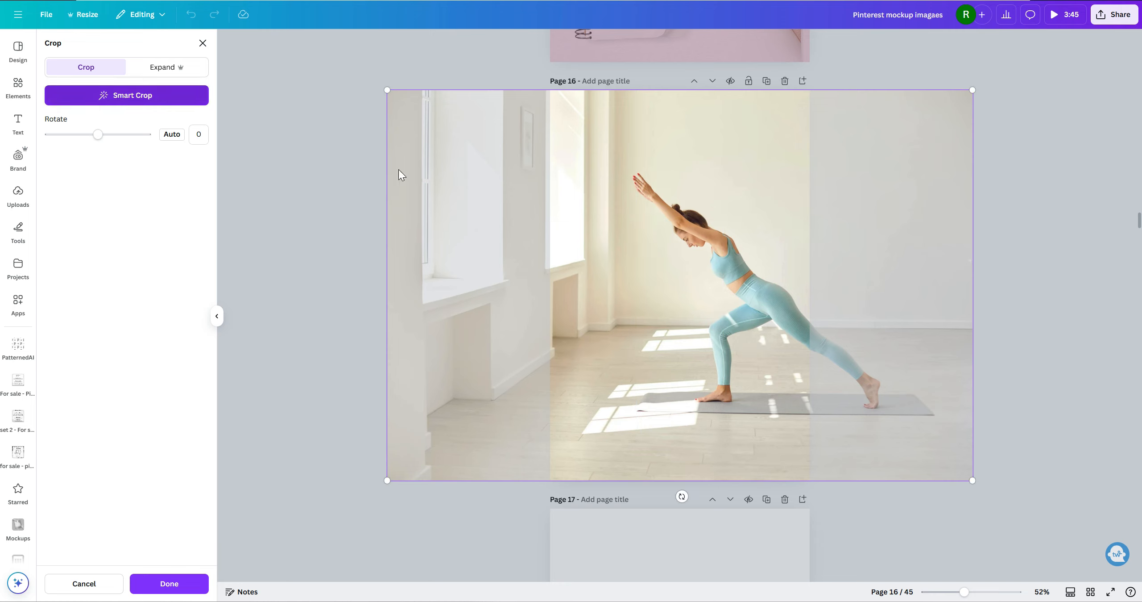
left_click(445, 183)
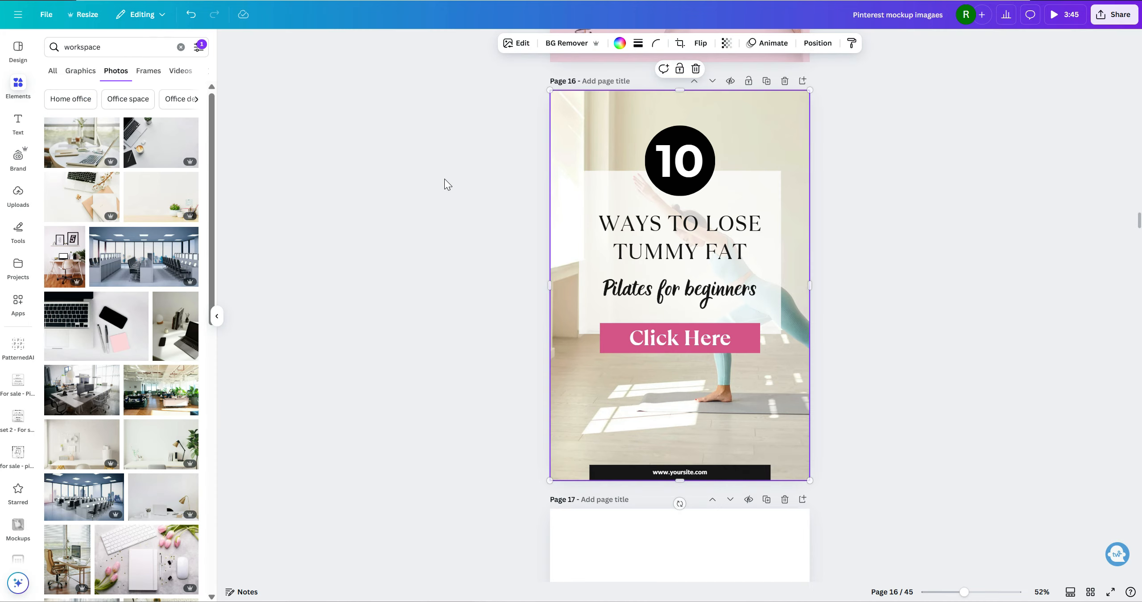
double_click(744, 127)
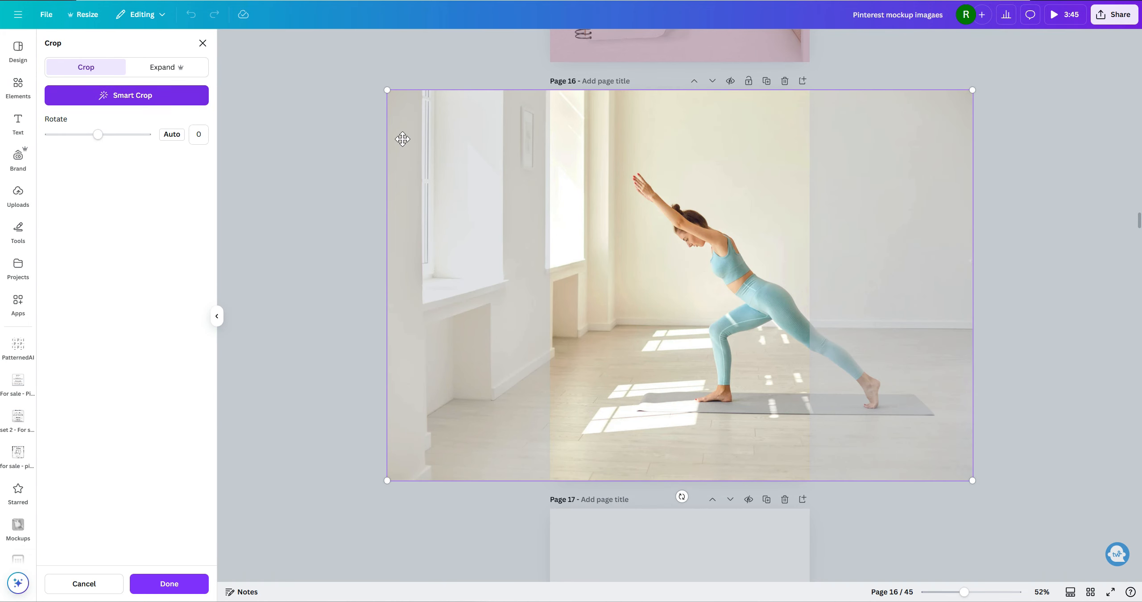
left_click(359, 131)
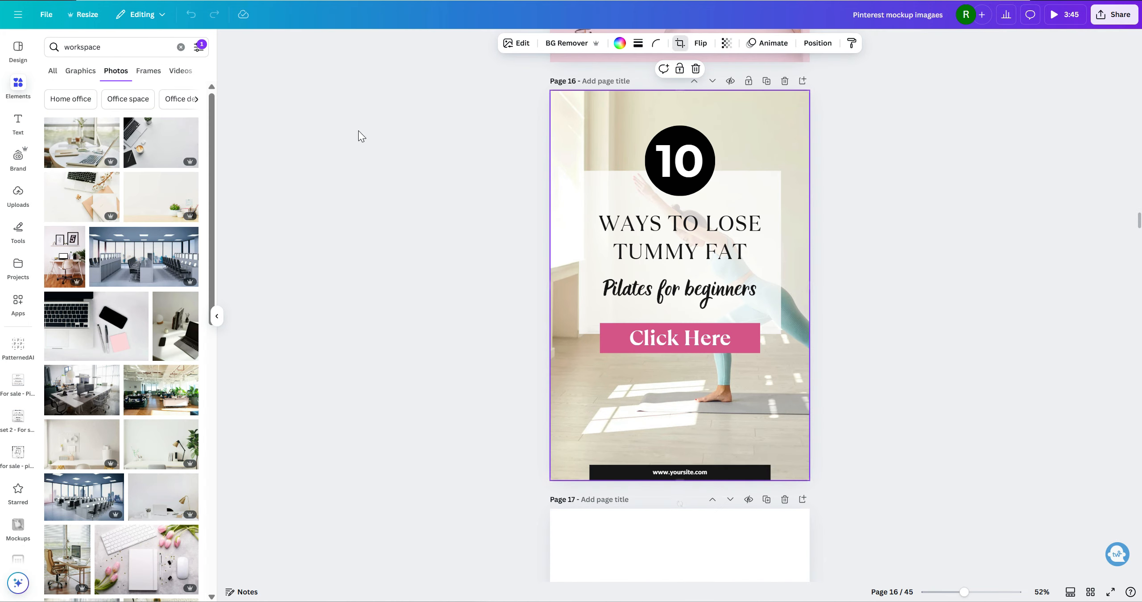
Shift the yoga photo on page 16 to the left within its crop so more of the woman's pose shows.
left_click(684, 42)
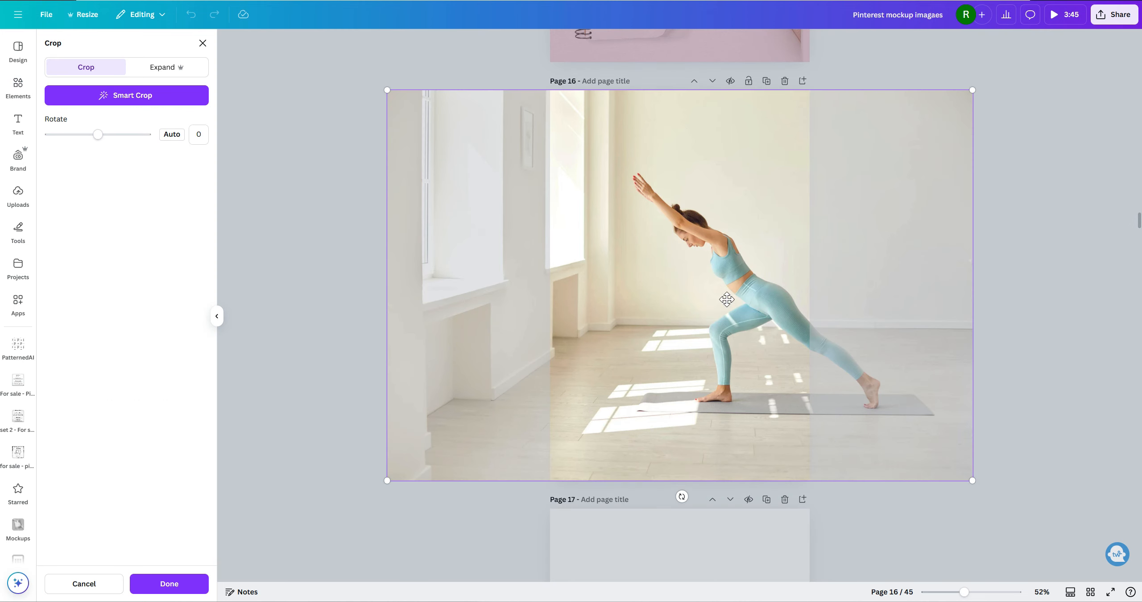
left_click(745, 291)
left_click_drag(745, 291, 679, 283)
key("ctrl+z")
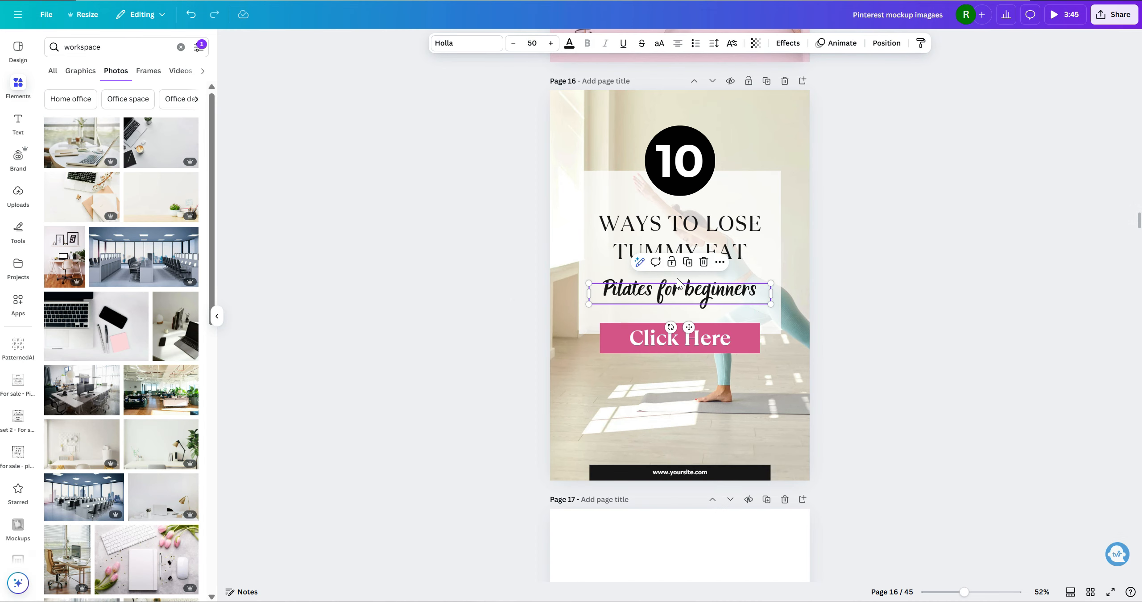
double_click(772, 127)
left_click_drag(768, 234, 724, 247)
left_click(985, 295)
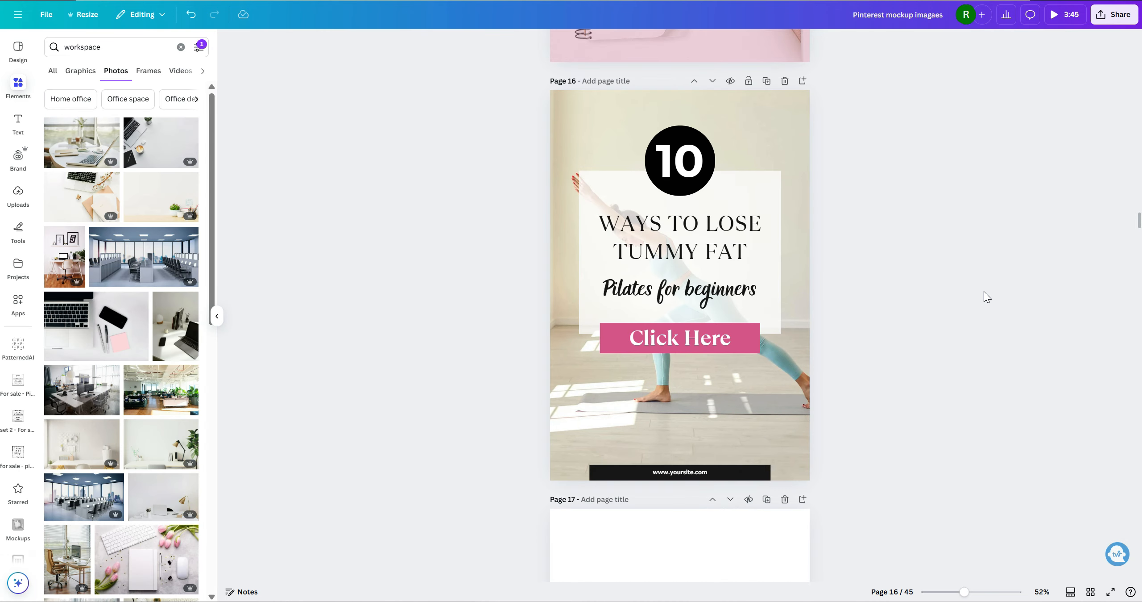
double_click(788, 403)
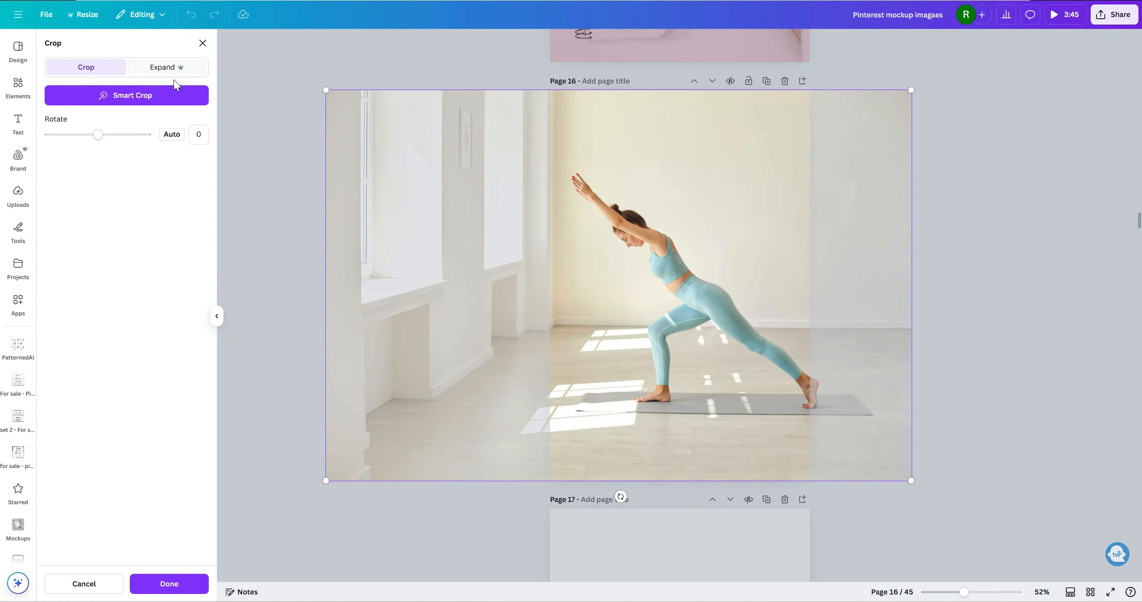
left_click(625, 63)
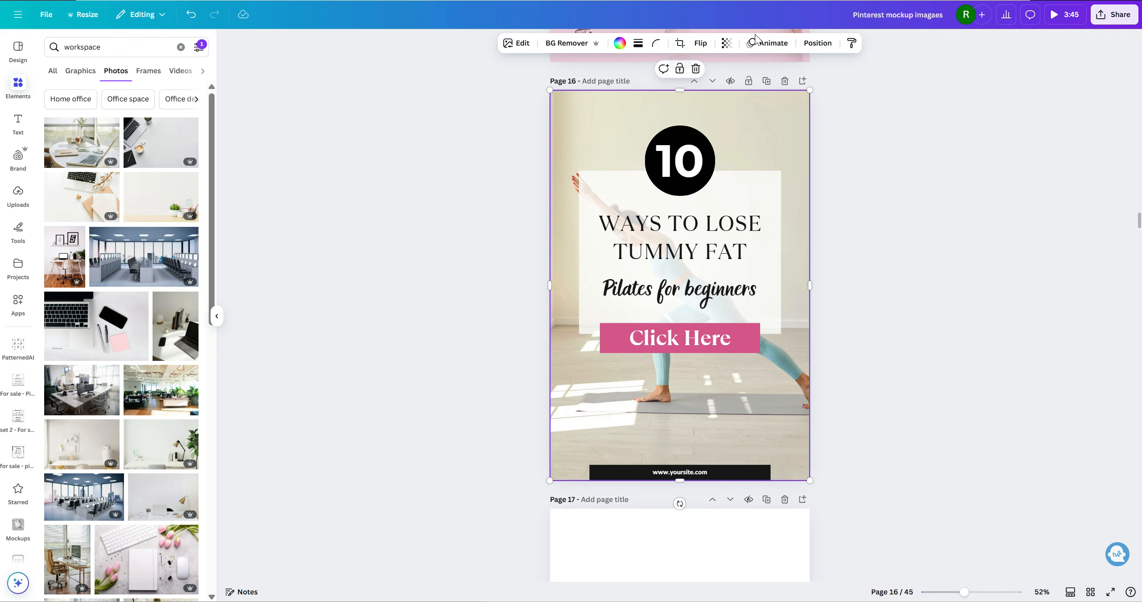
Adjust the yoga photo on page 16 by setting its white balance temperature to -14.
left_click(518, 45)
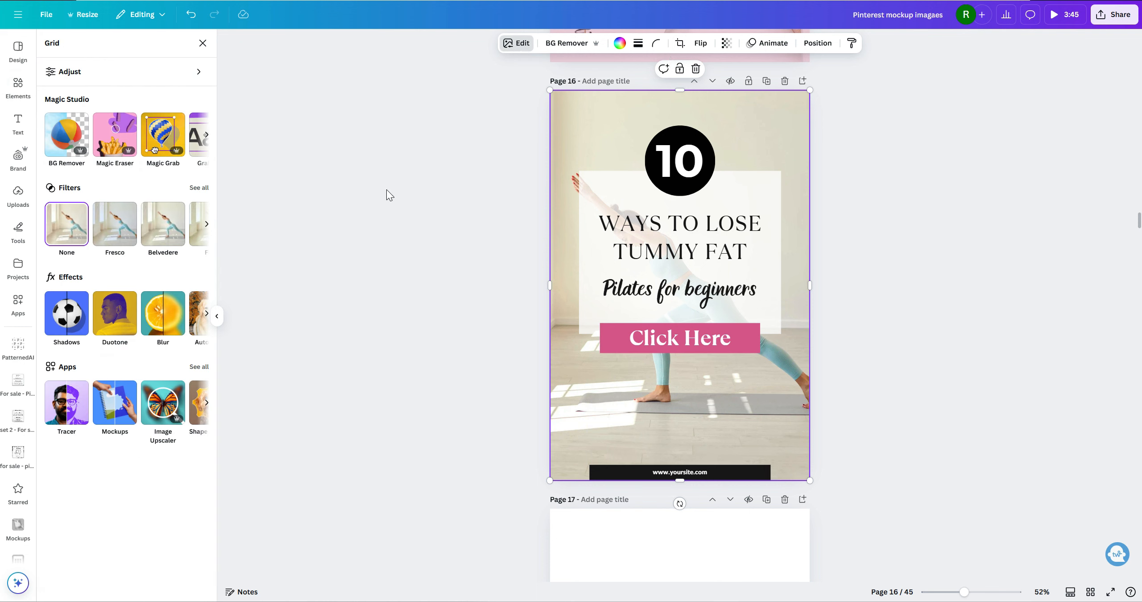
left_click(129, 76)
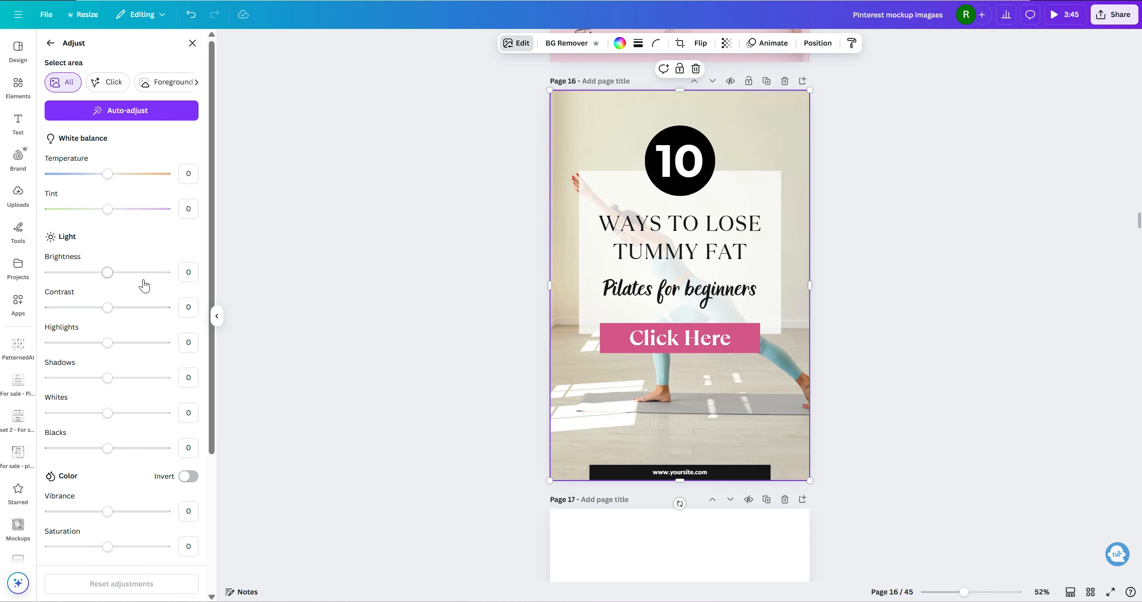
left_click(50, 43)
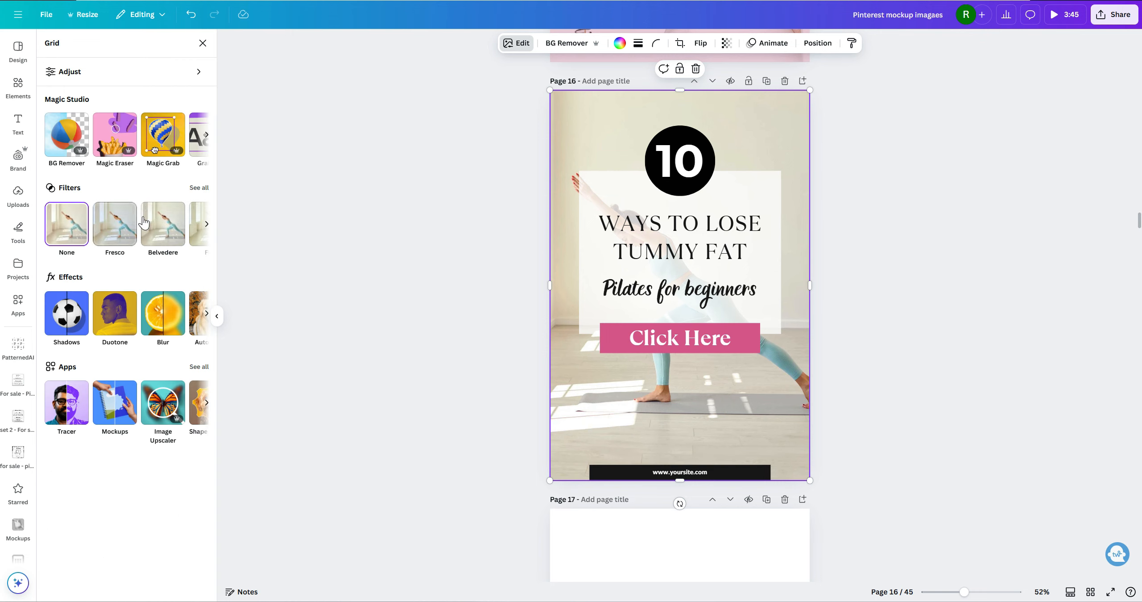
left_click(98, 75)
left_click_drag(108, 173, 107, 208)
left_click_drag(86, 174, 100, 174)
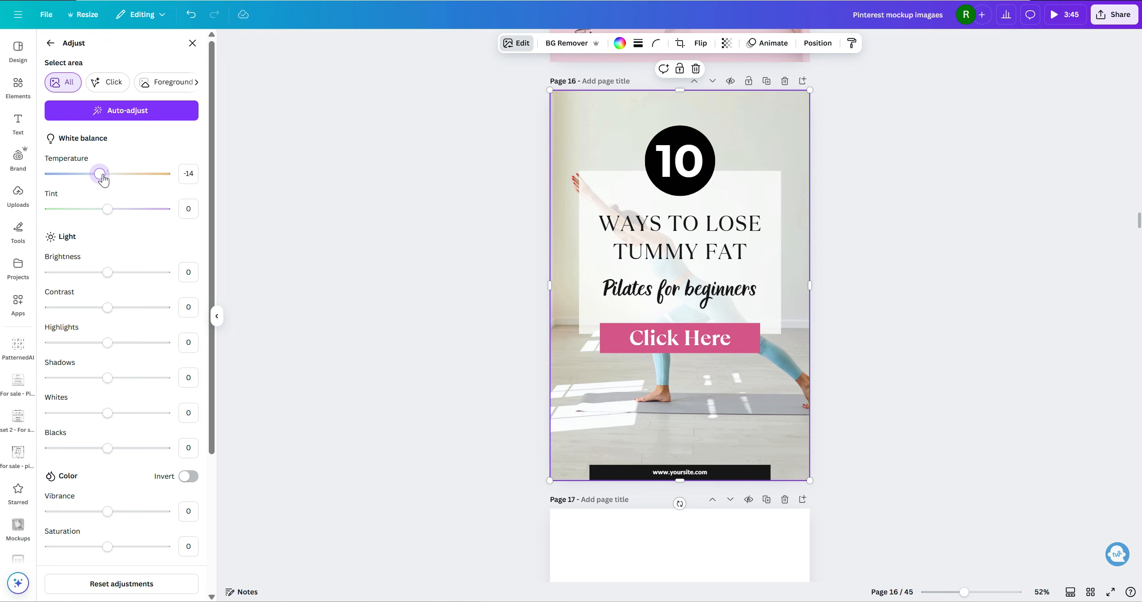
Set the yoga photo's white balance temperature to -58 and its vibrance to 2.
left_click_drag(103, 177, 74, 174)
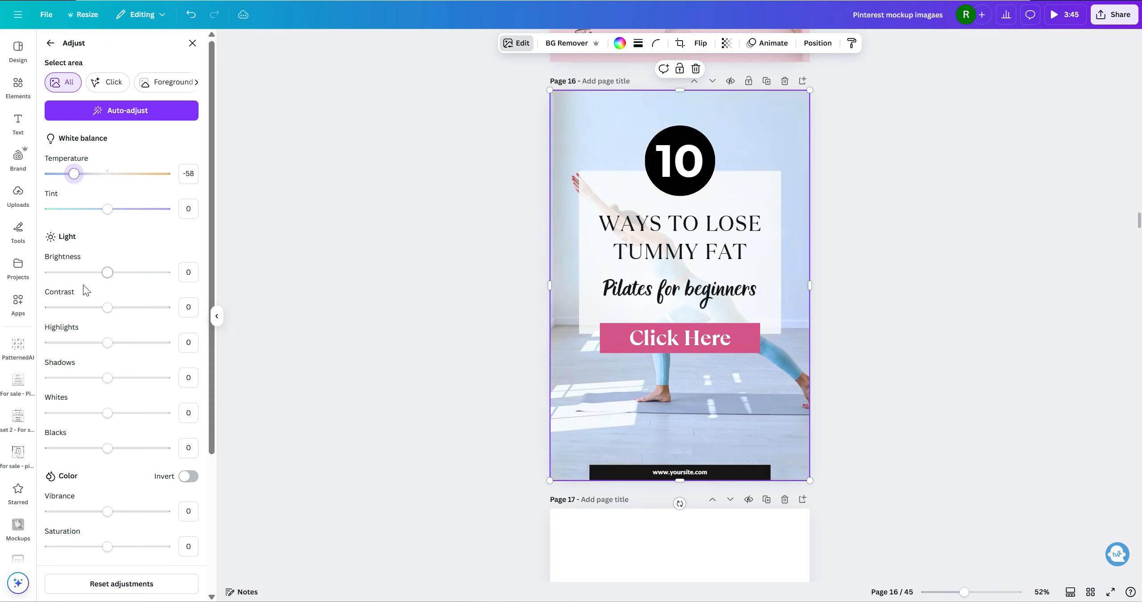
mouse_move(108, 272)
left_mouse_down()
mouse_move(142, 281)
mouse_move(107, 277)
left_mouse_up()
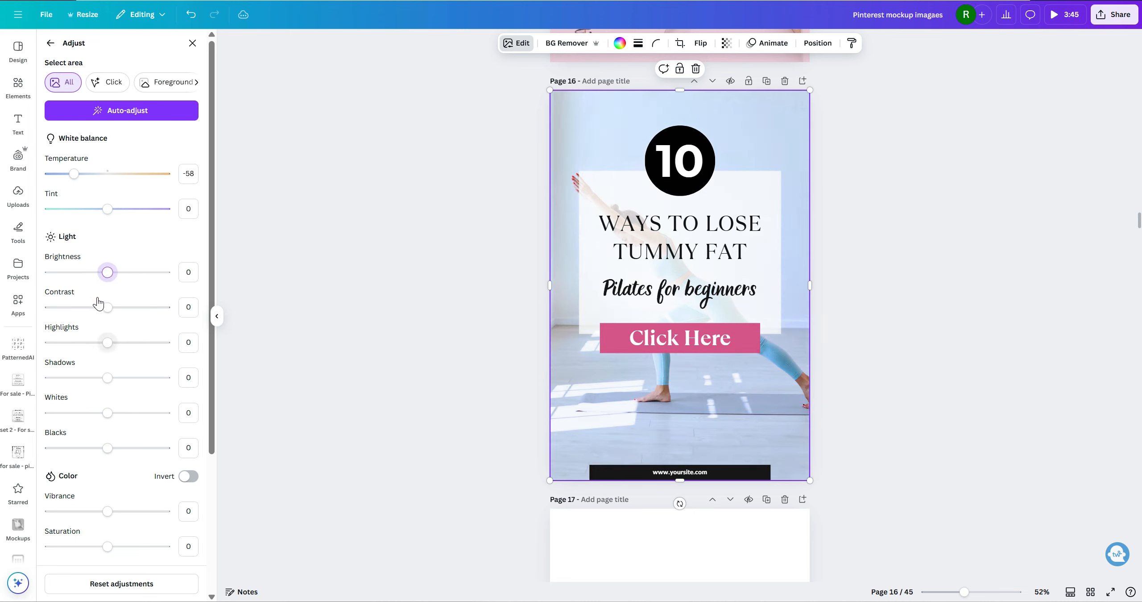
scroll(133, 334, "down", 4)
mouse_move(108, 323)
left_mouse_down()
mouse_move(133, 321)
mouse_move(109, 324)
left_mouse_up()
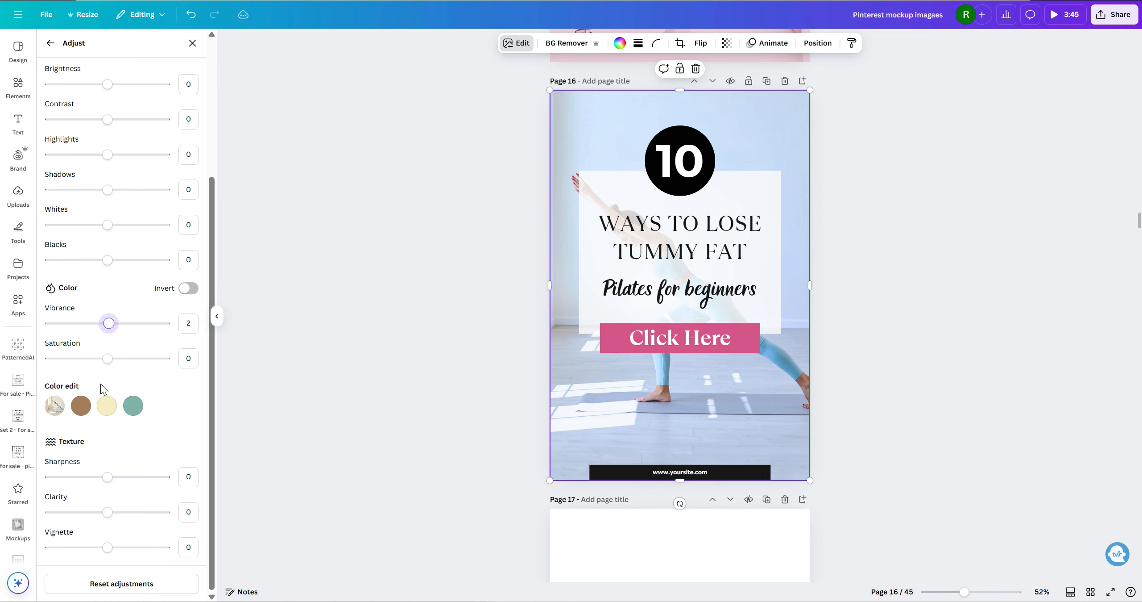
Shift the hue of the teal tones in the yoga photo to 93 and view the uncropped photo without changing the crop.
left_click(132, 413)
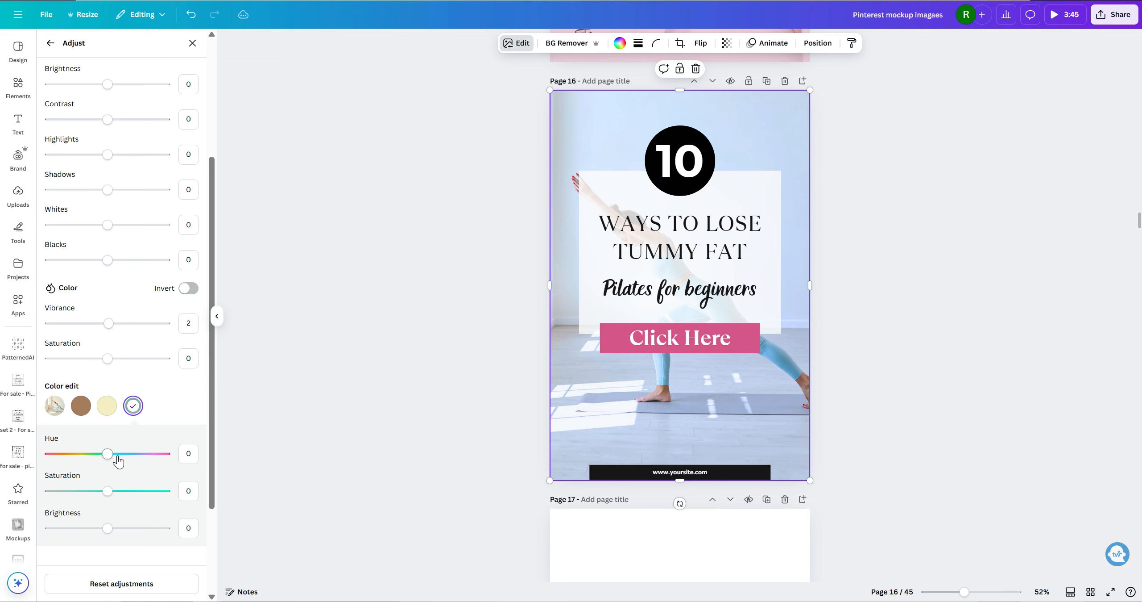
left_click_drag(111, 458, 162, 457)
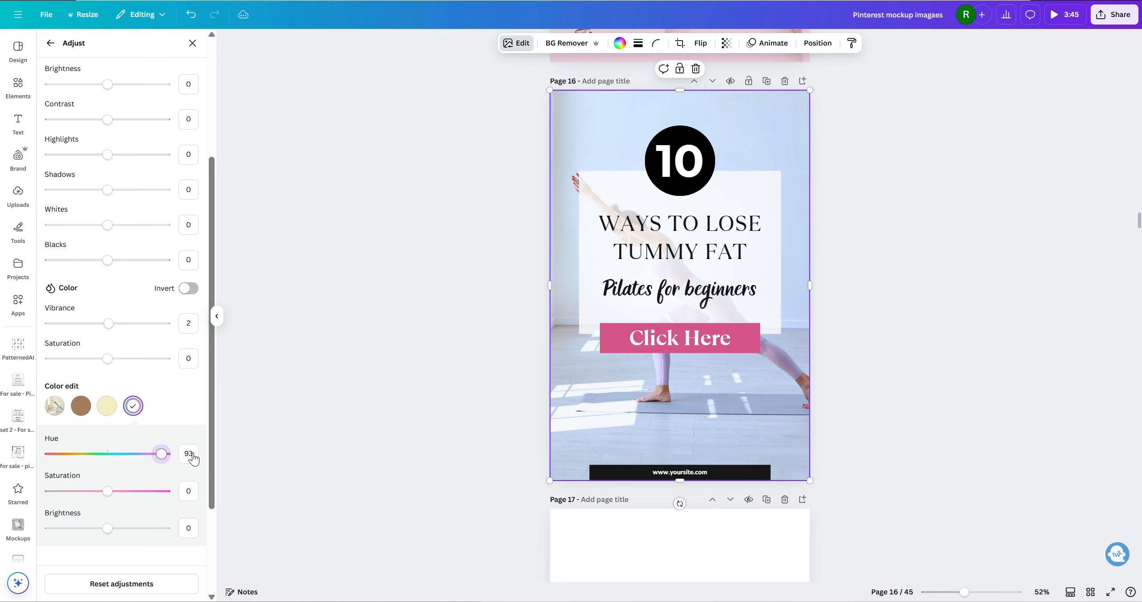
double_click(691, 407)
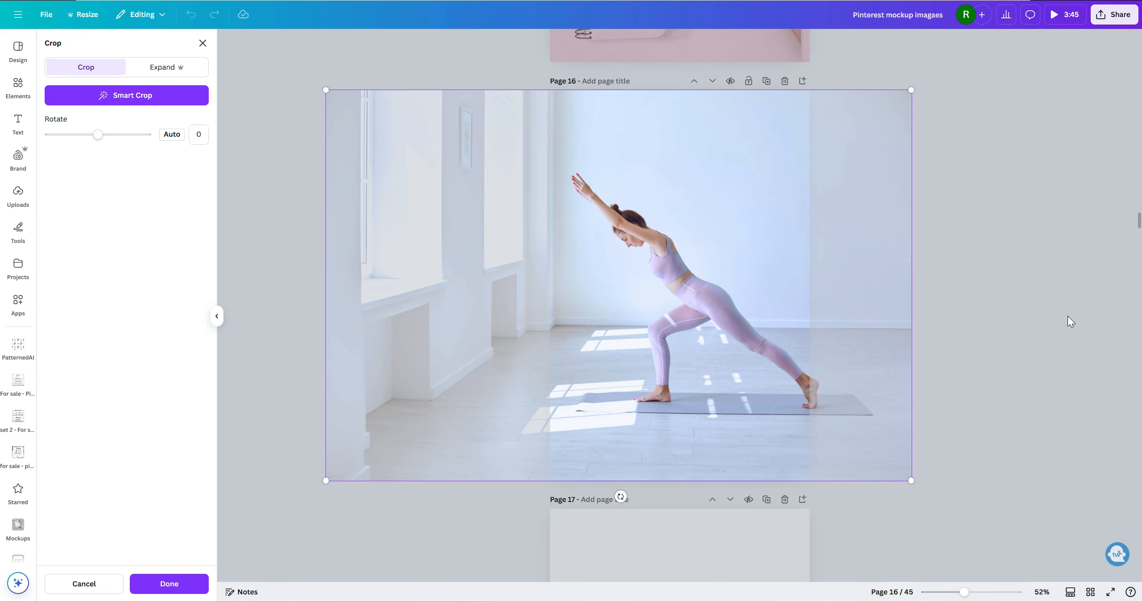
left_click(1022, 303)
left_click(1020, 299)
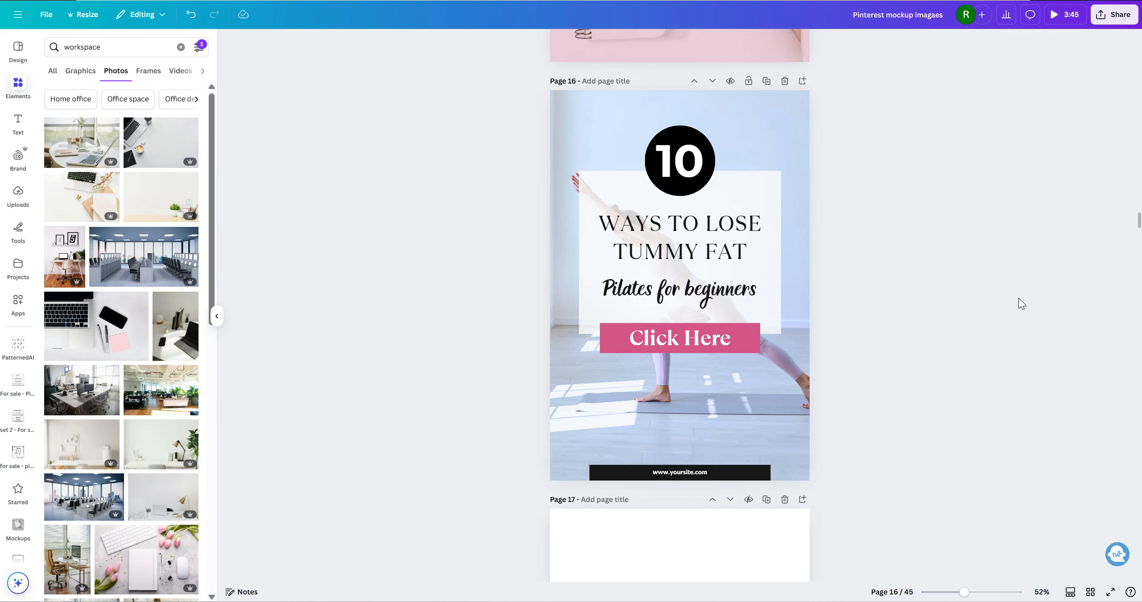
Review the yoga photo's white balance, light, colour and texture adjustments on page 16 without changing them.
left_click(776, 379)
left_click(513, 43)
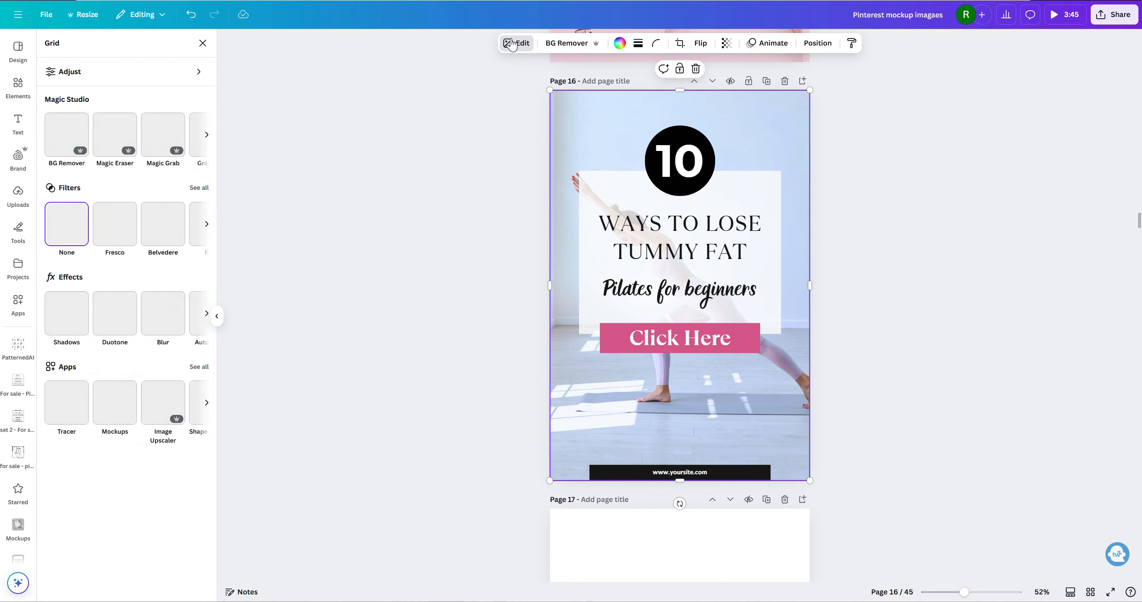
left_click(106, 76)
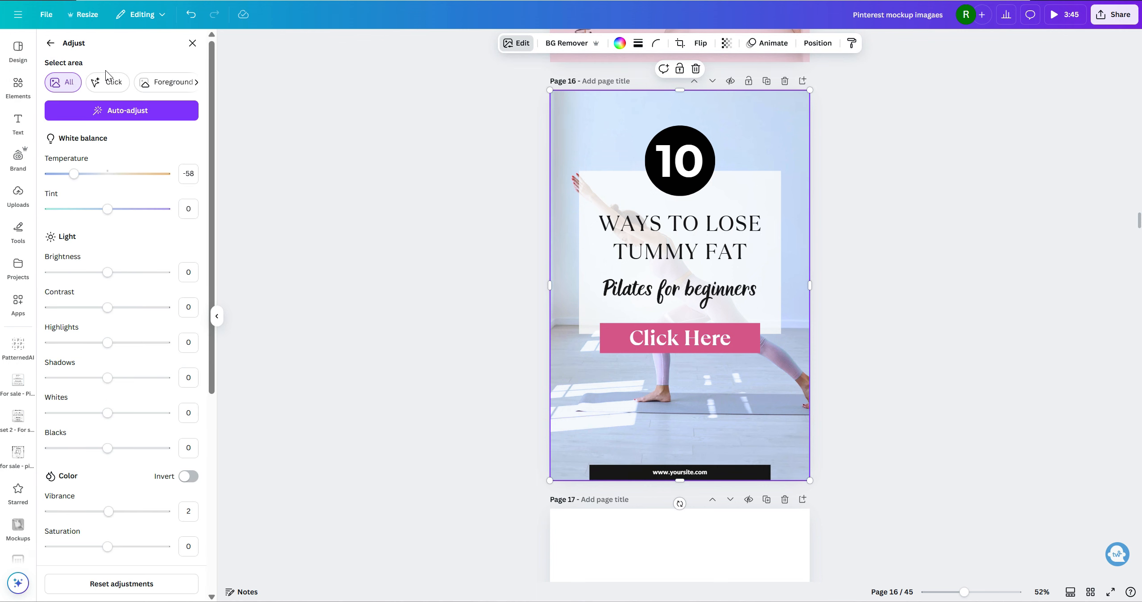
scroll(101, 215, "down", 6)
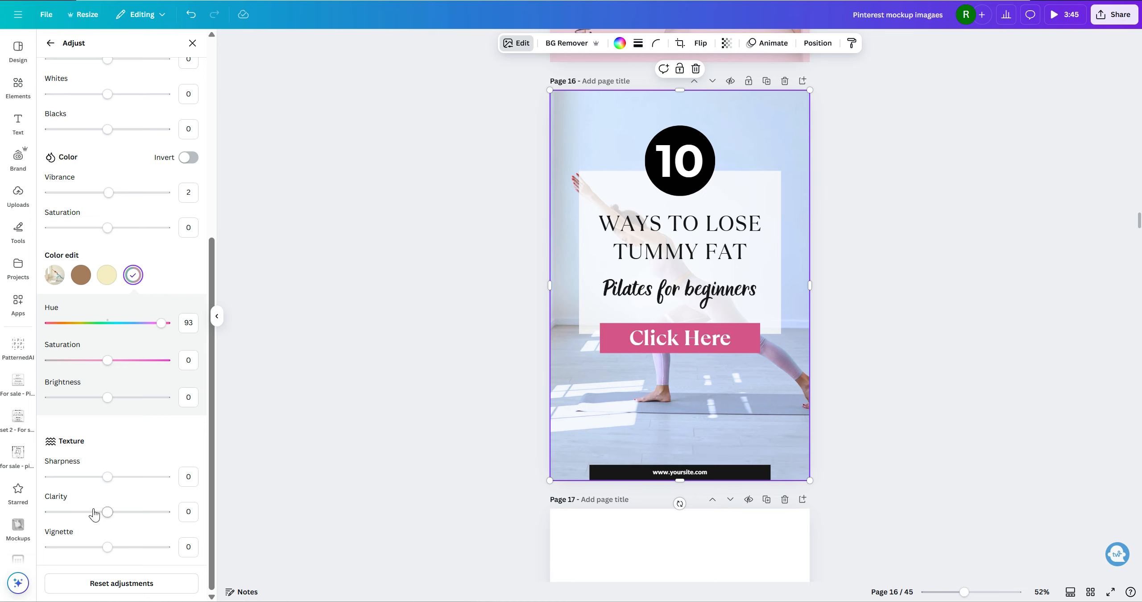
scroll(109, 359, "up", 6)
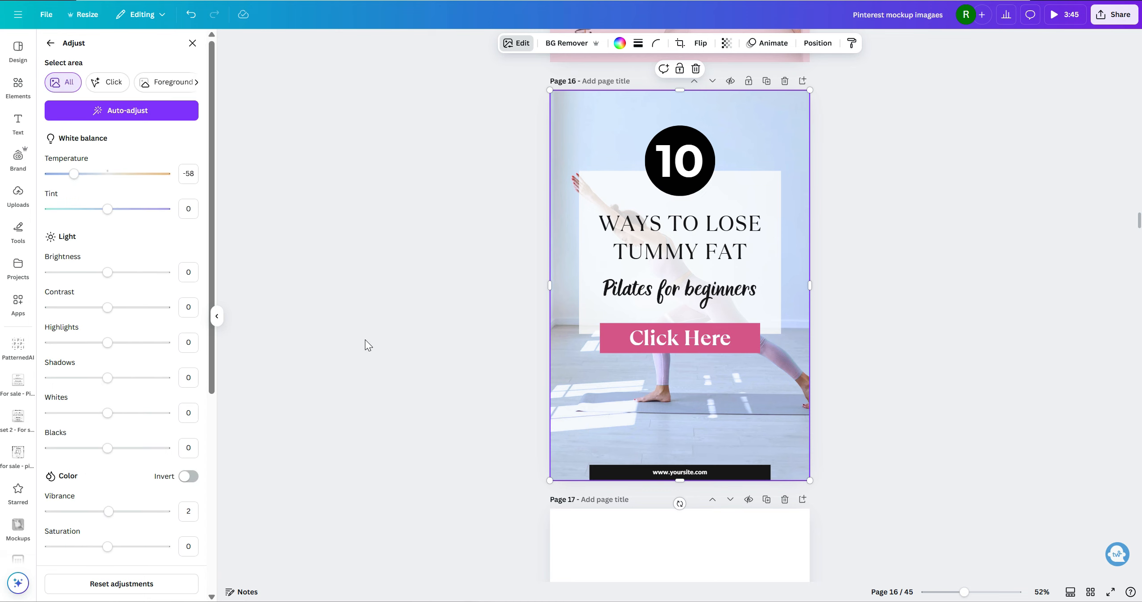
key("Escape")
key("Escape")
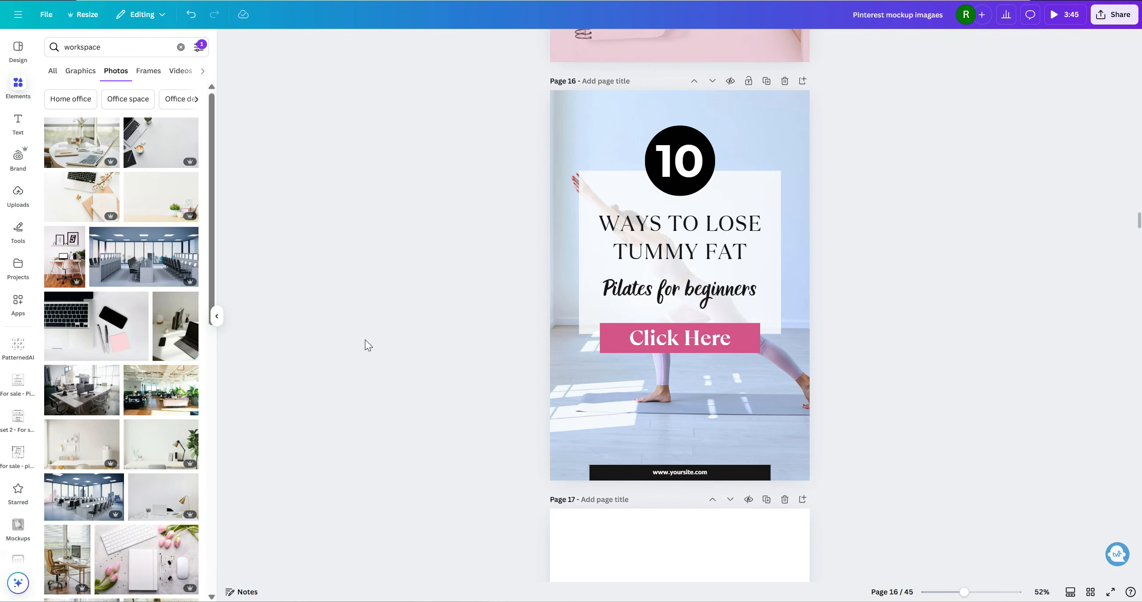